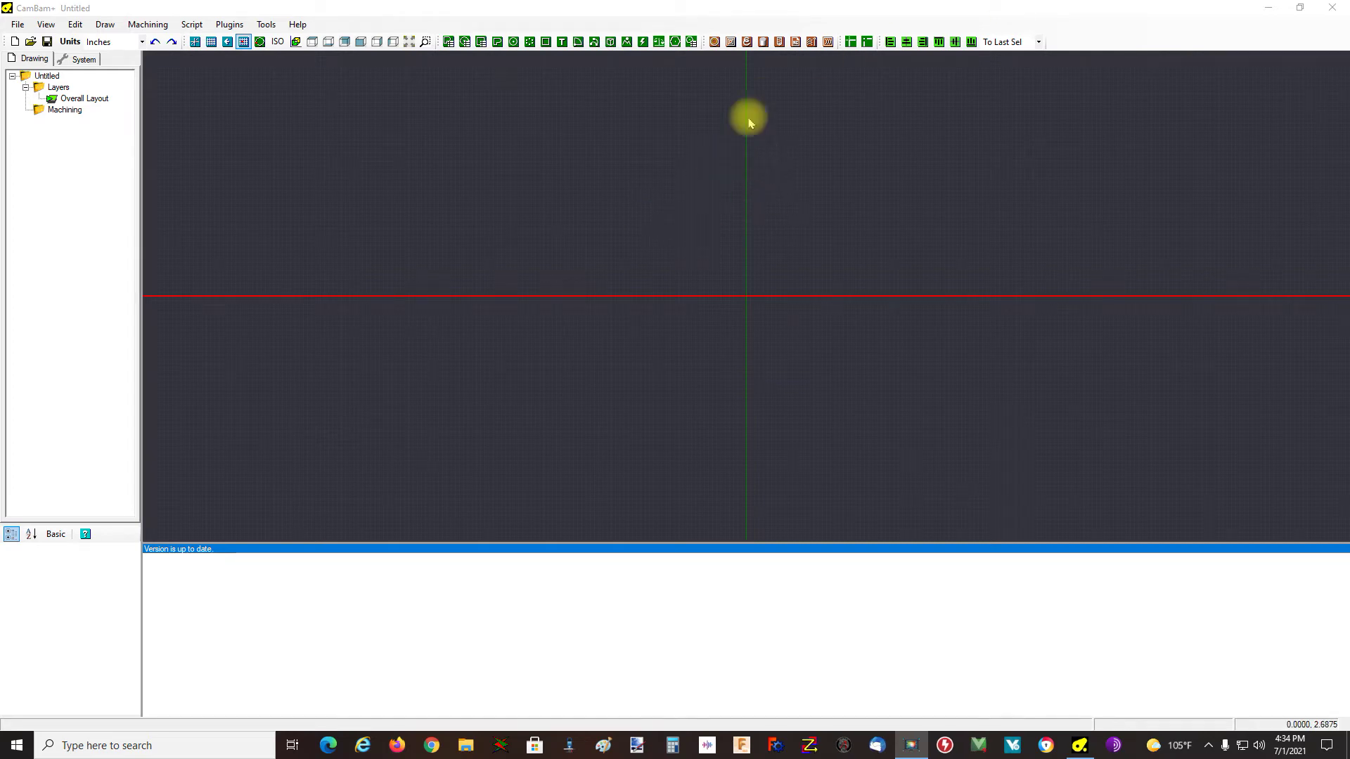
# Step: Import THING.stl from the Desktop, creating Surface (1) with 16,098 faces
pyautogui.click(18, 26)
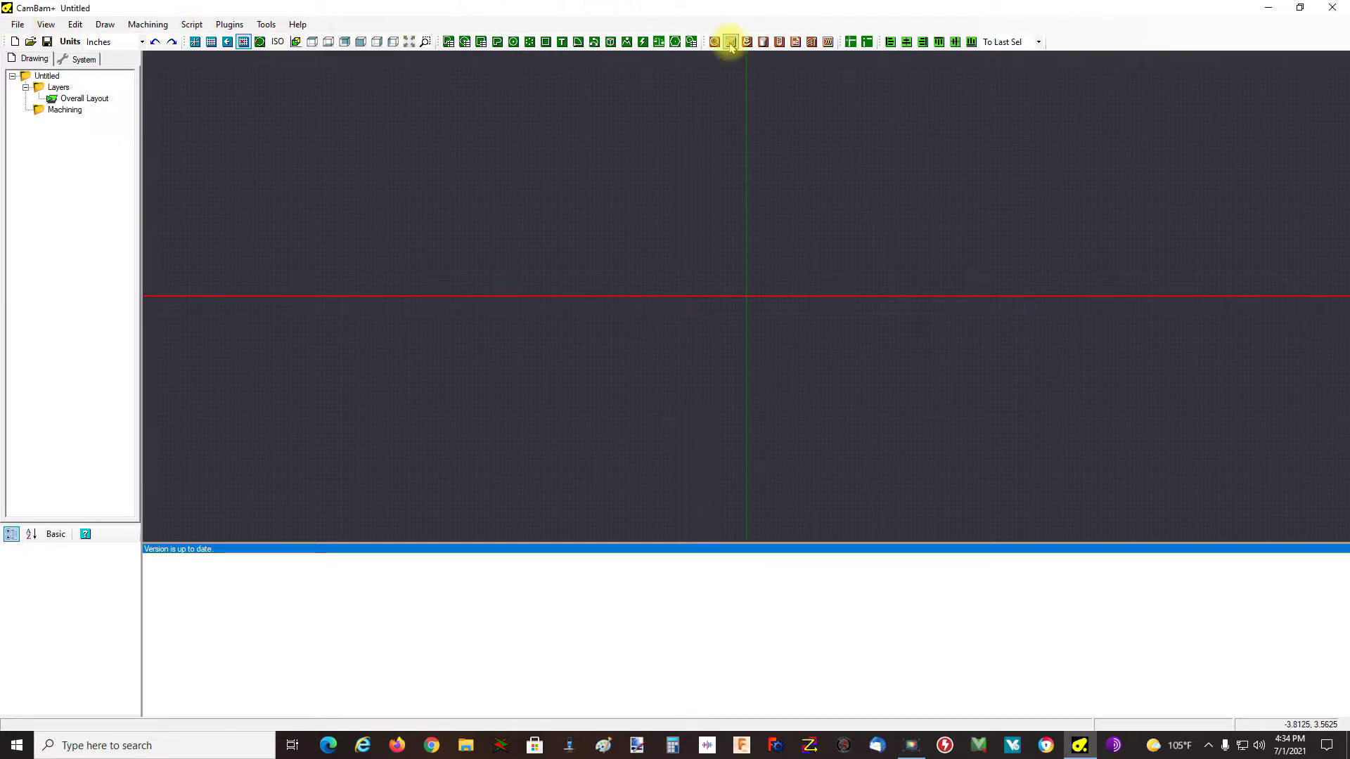
pyautogui.click(611, 42)
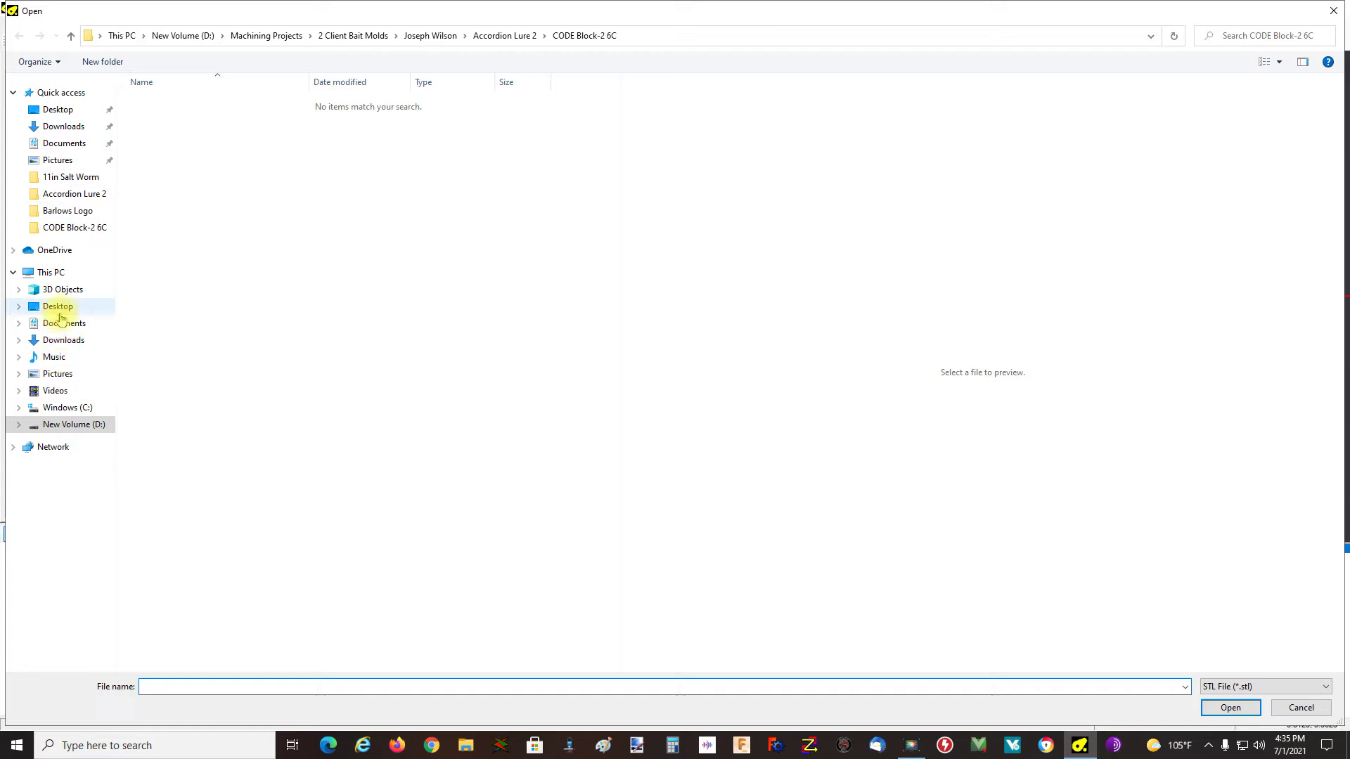
pyautogui.click(59, 307)
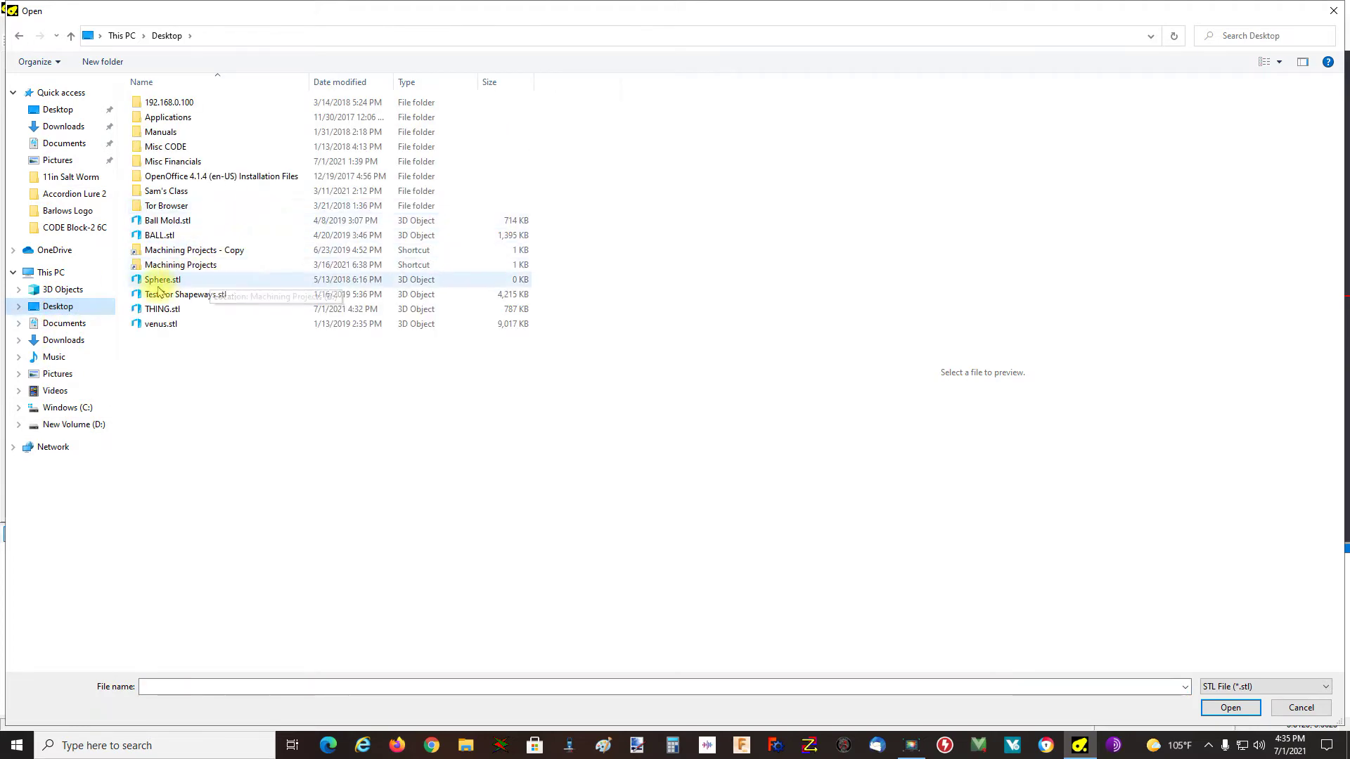
pyautogui.doubleClick(246, 309)
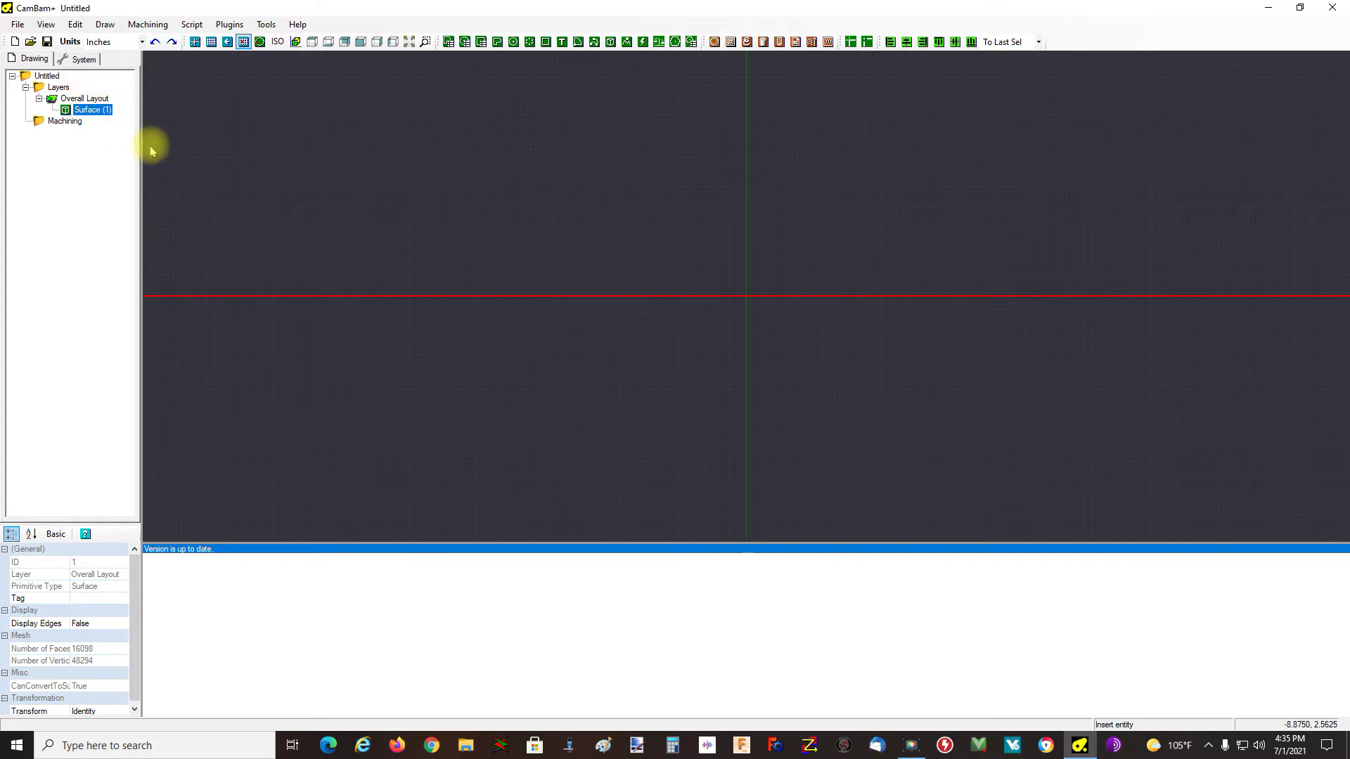
# Step: Deselect Surface (1) and zoom to extents to show the plate with its hole and stem
pyautogui.click(91, 99)
pyautogui.click(97, 110)
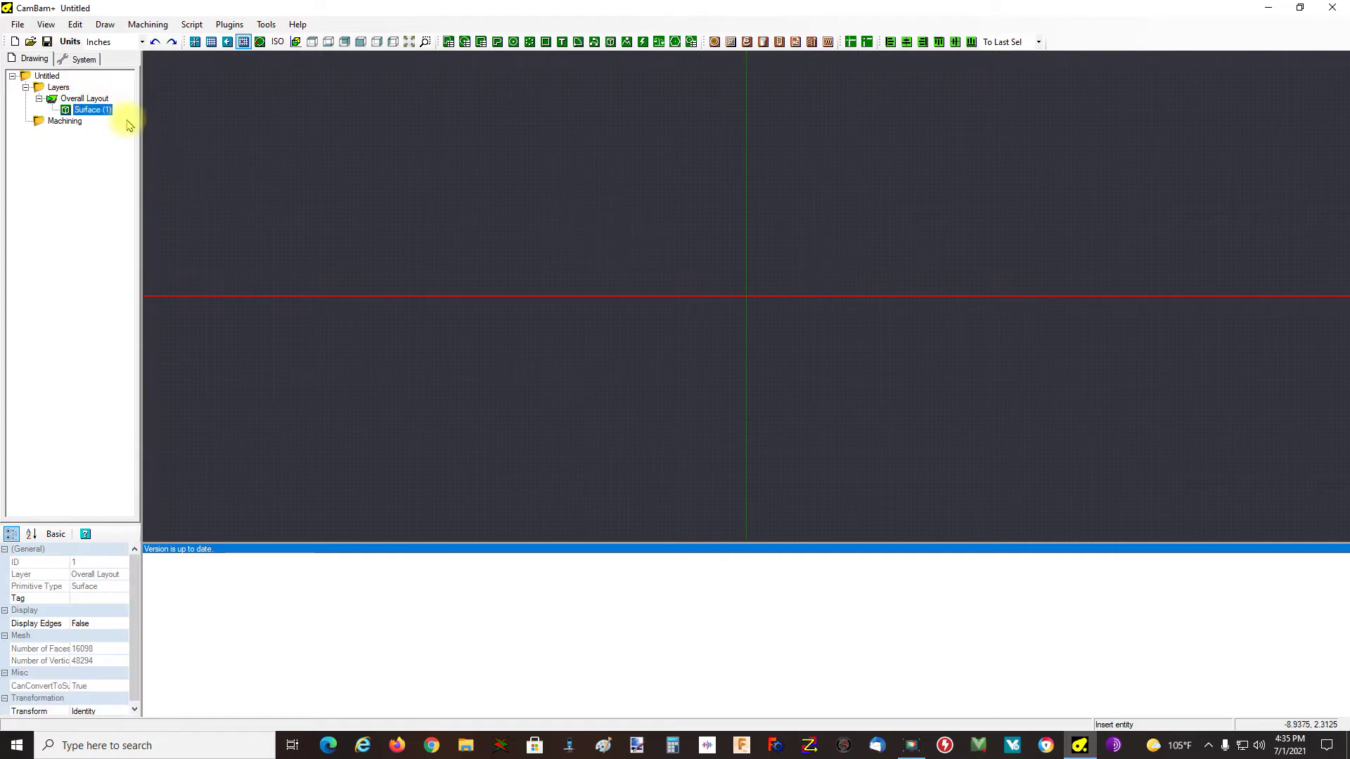
pyautogui.click(398, 234)
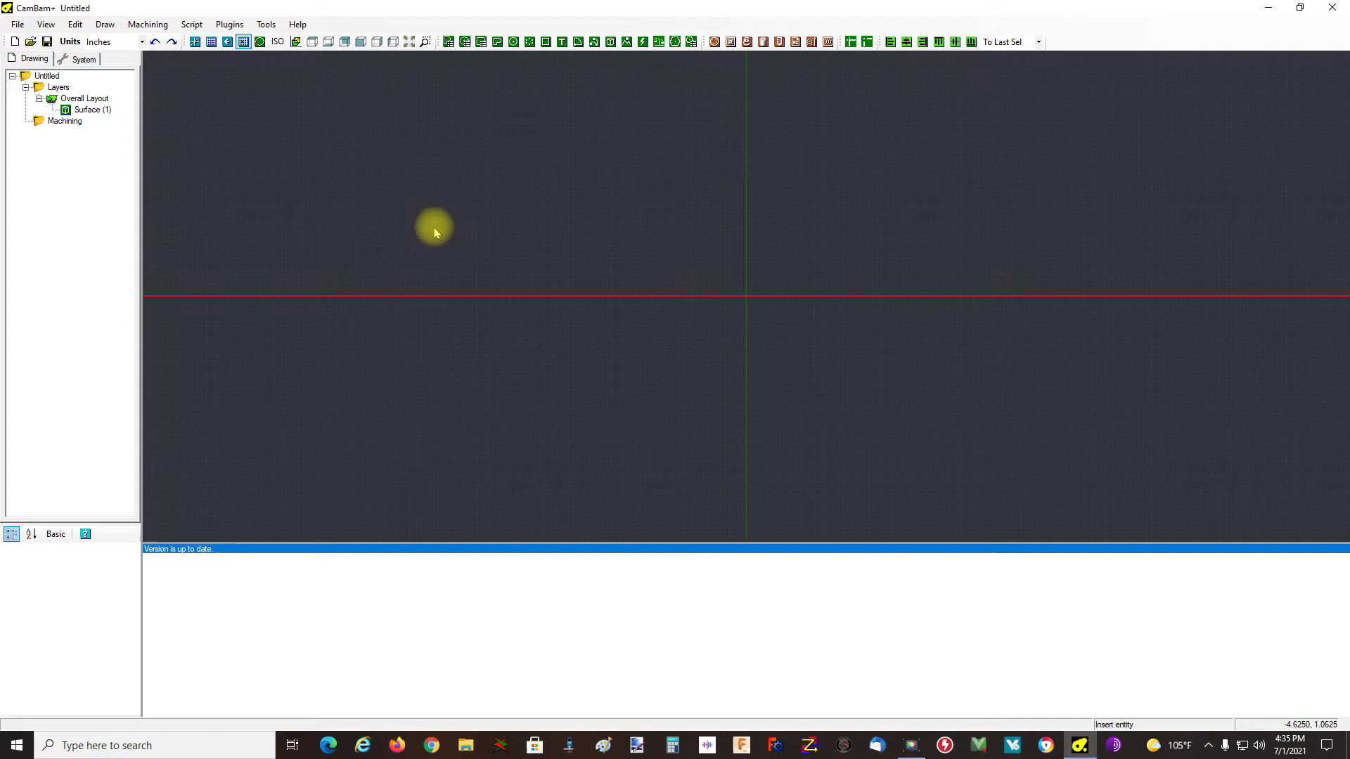
pyautogui.middleClick(457, 139)
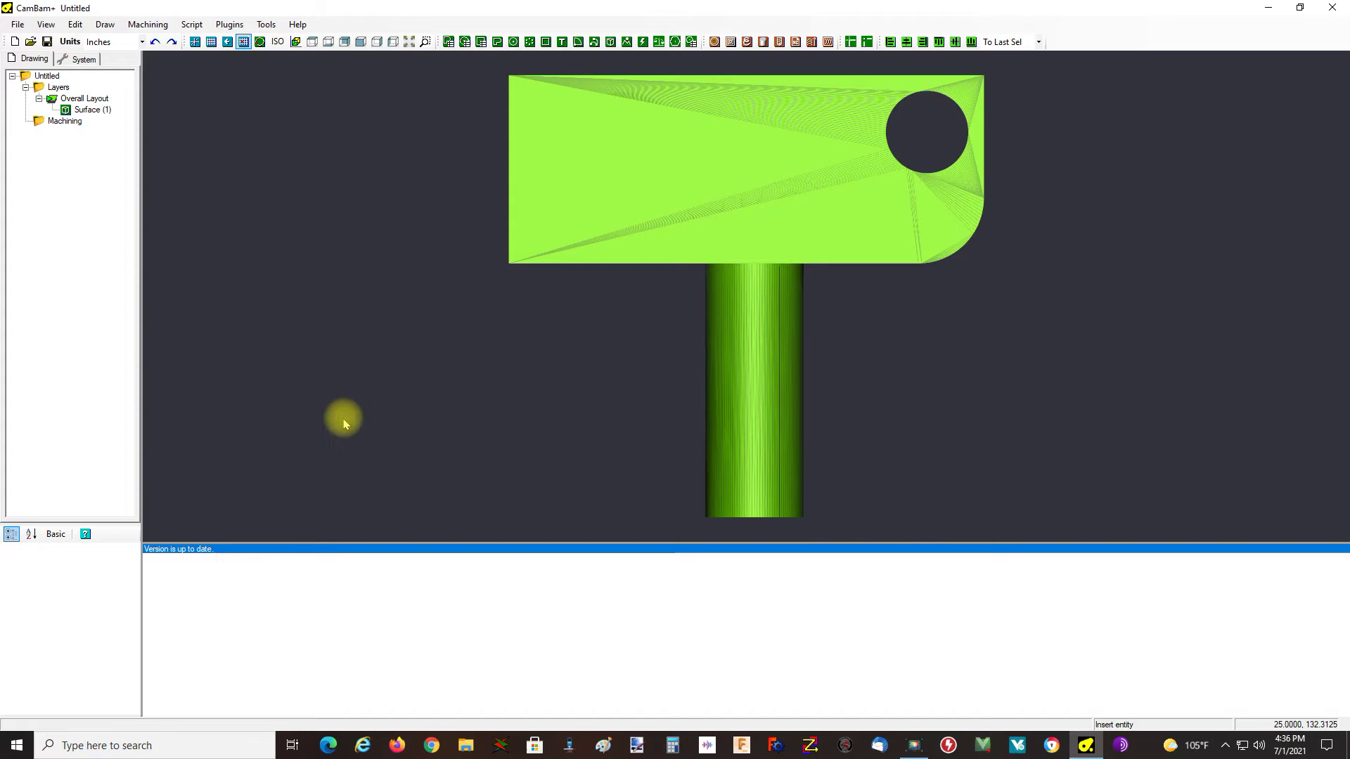
pyautogui.scroll(-5, 1055, 394)
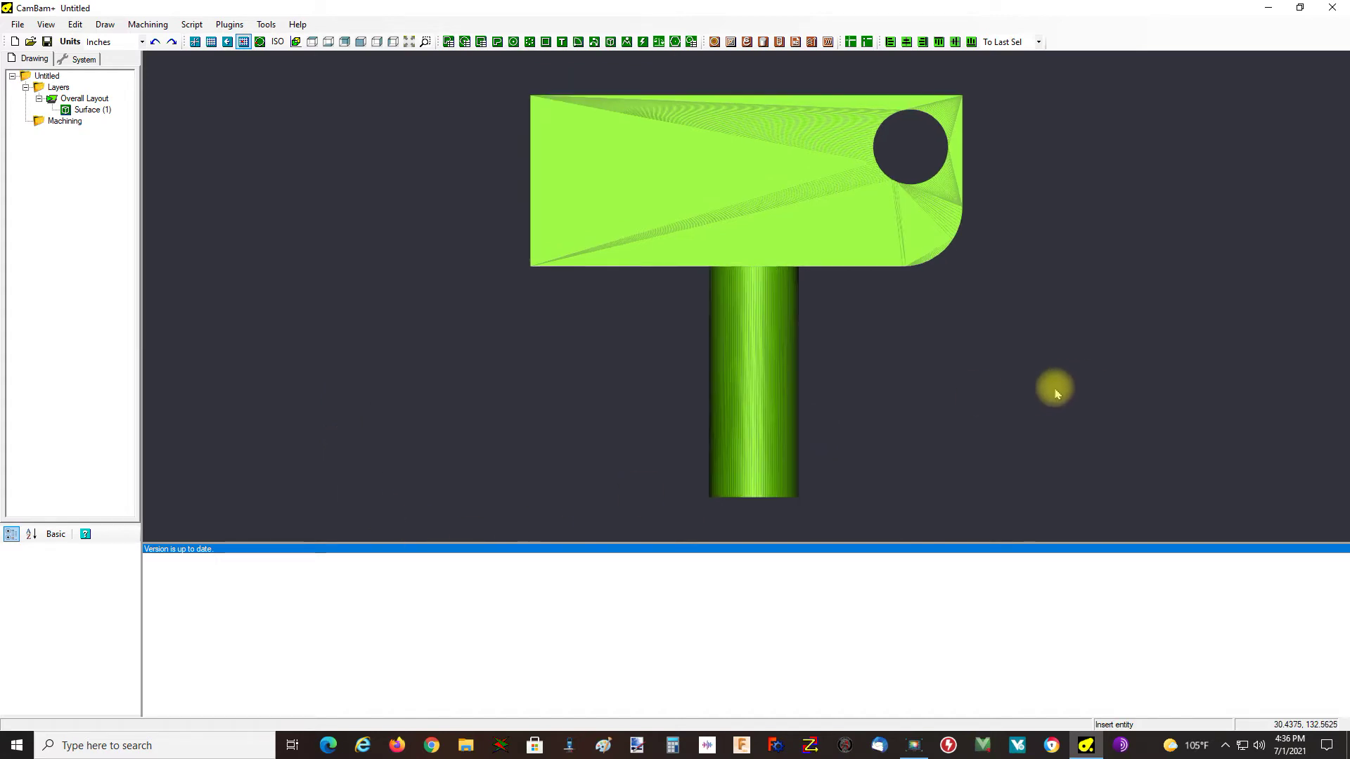
pyautogui.scroll(-3, 1056, 393)
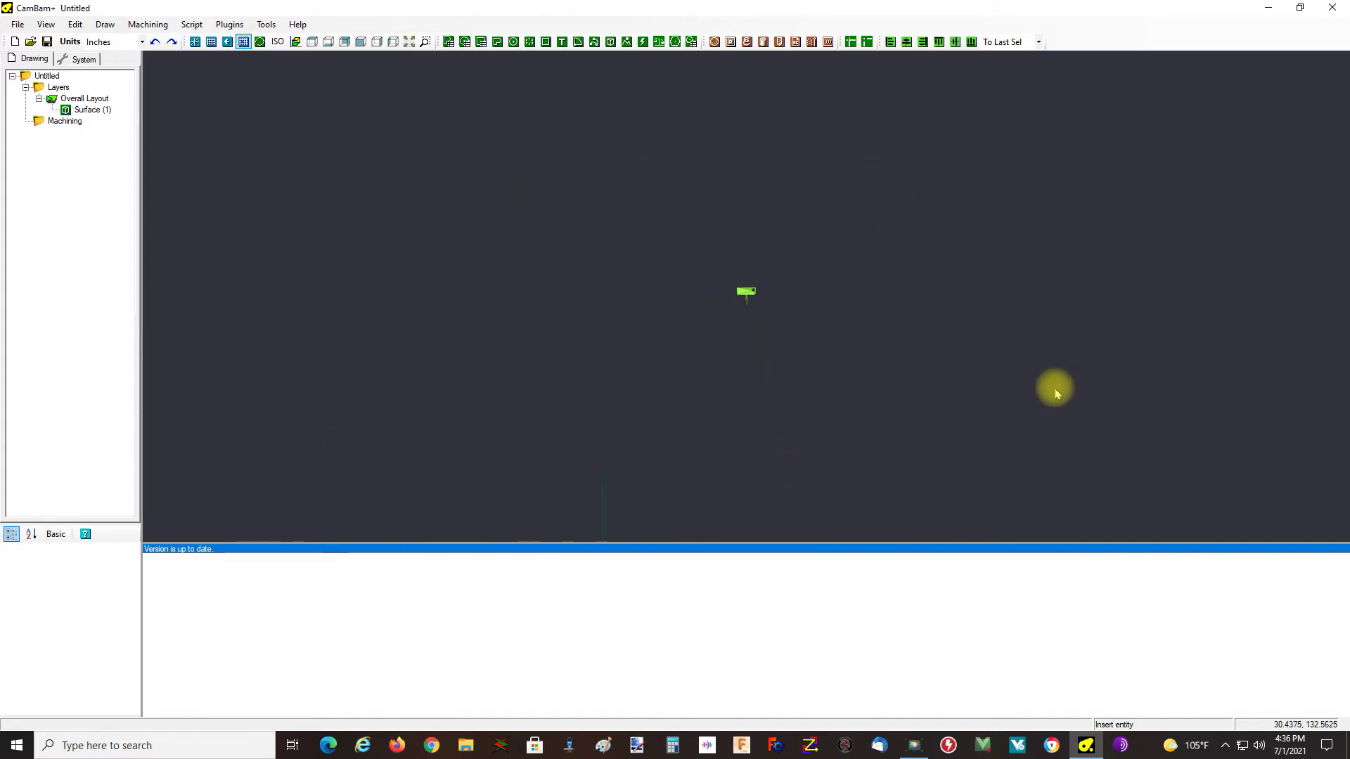
pyautogui.scroll(-3, 1056, 394)
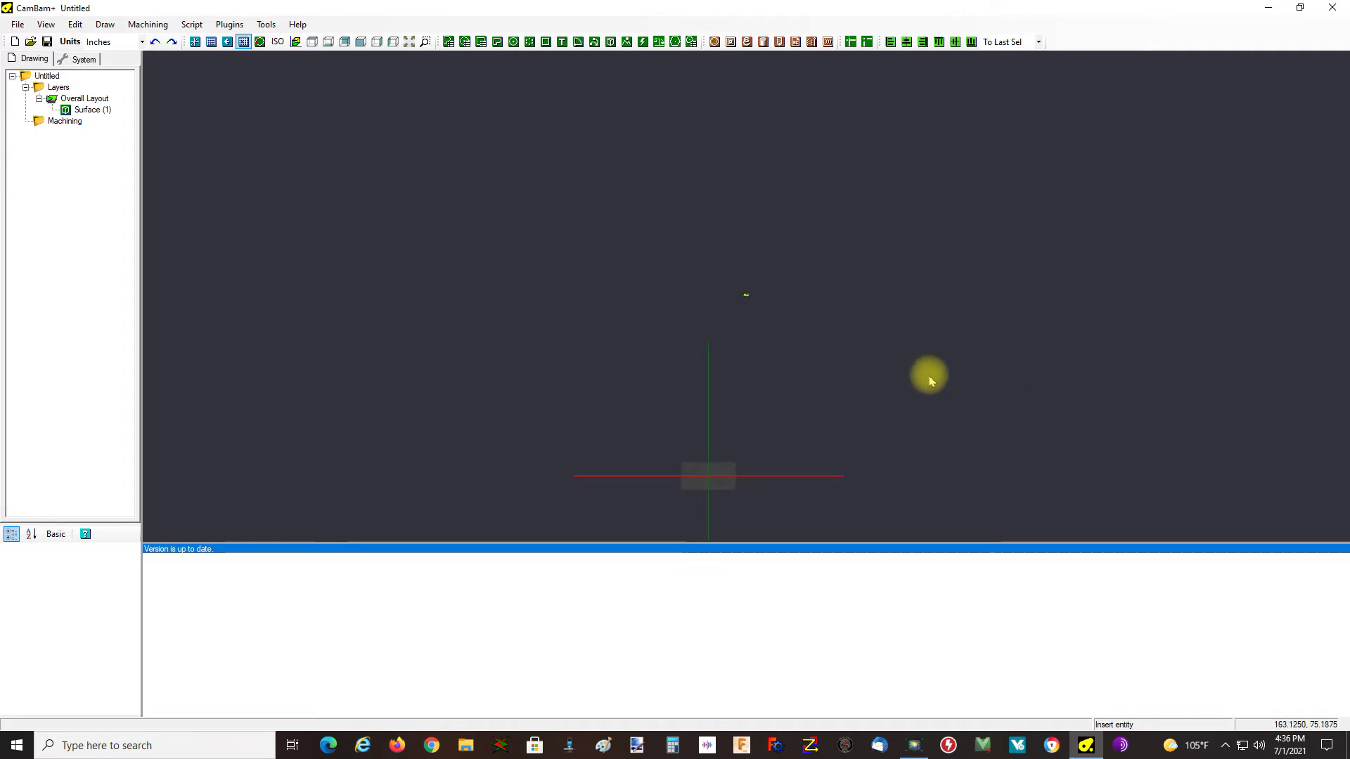
pyautogui.middleClick(907, 363)
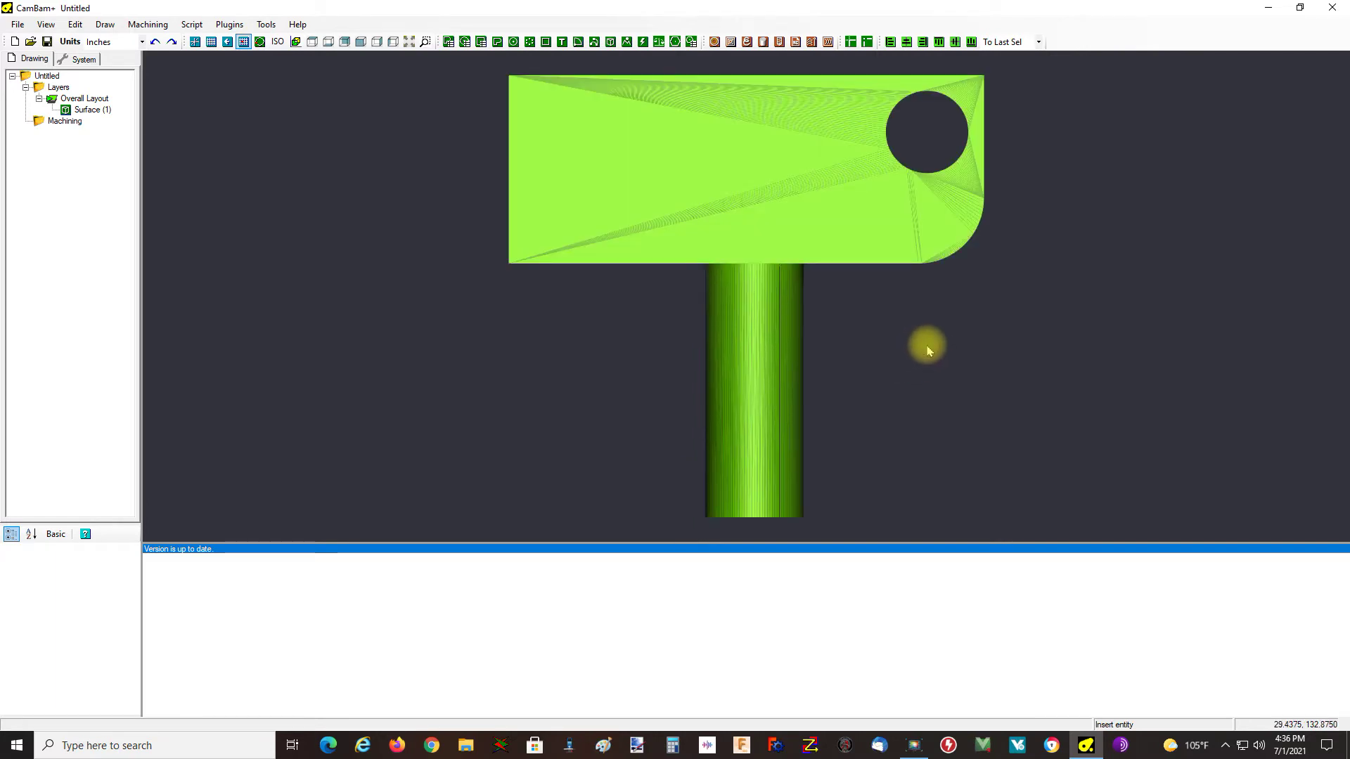
# Step: Align Surface (1) to X Center and Y Center so it sits on the origin
pyautogui.rightClick(928, 349)
pyautogui.click(820, 241)
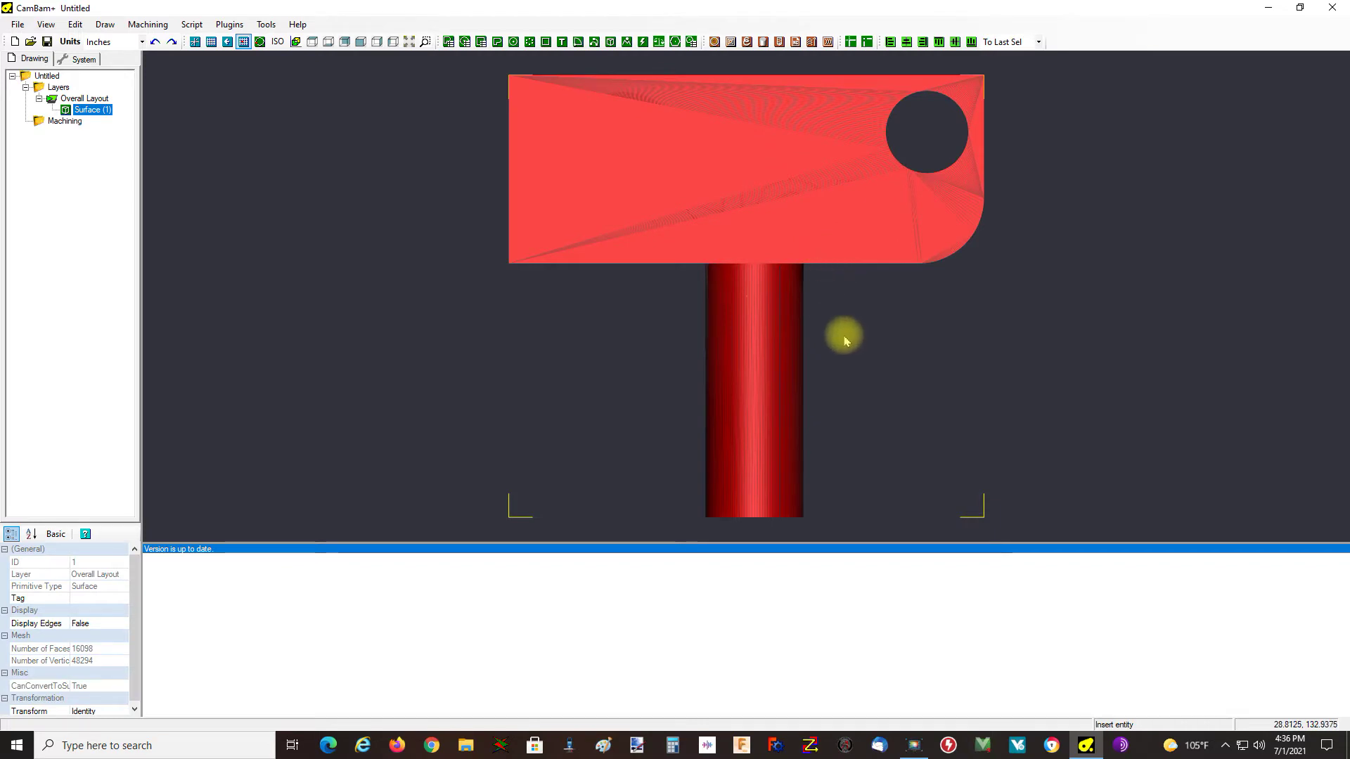
pyautogui.rightClick(893, 363)
pyautogui.click(956, 385)
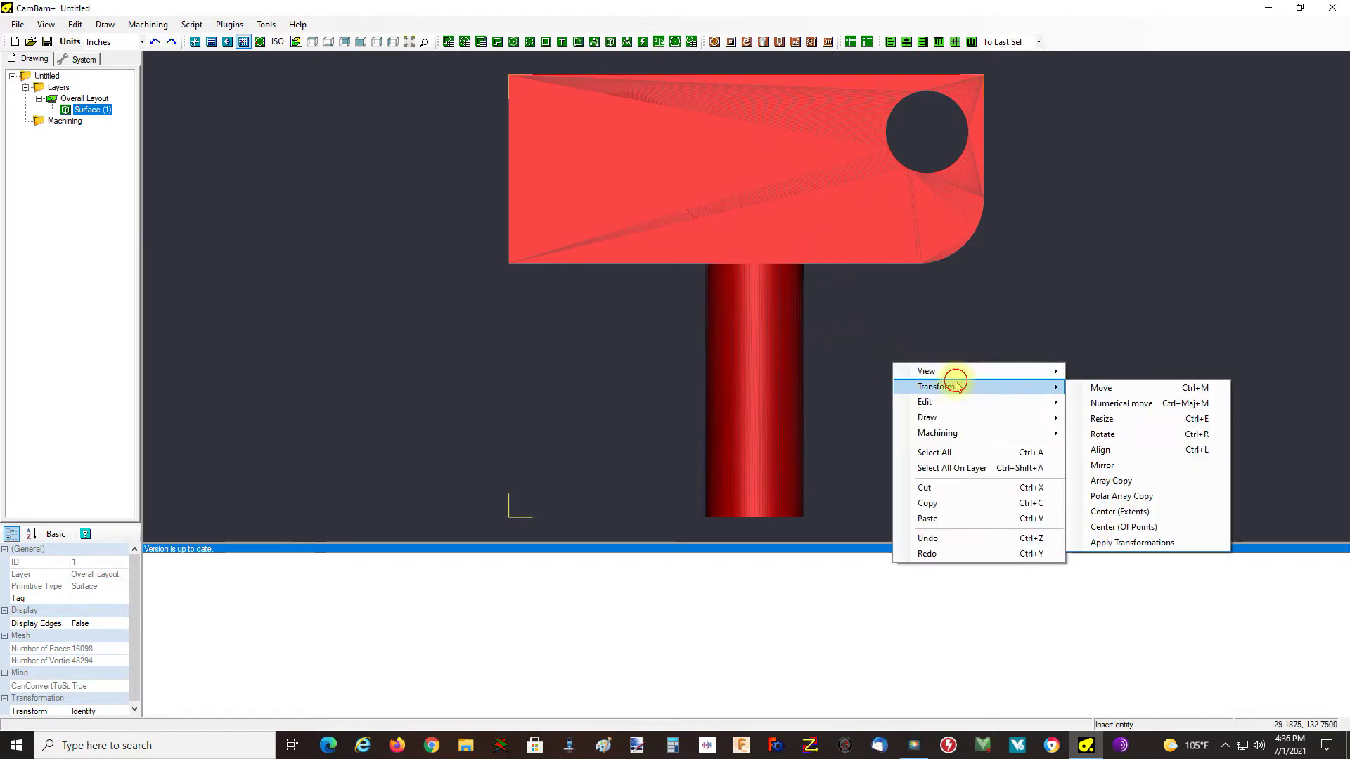
pyautogui.click(1101, 450)
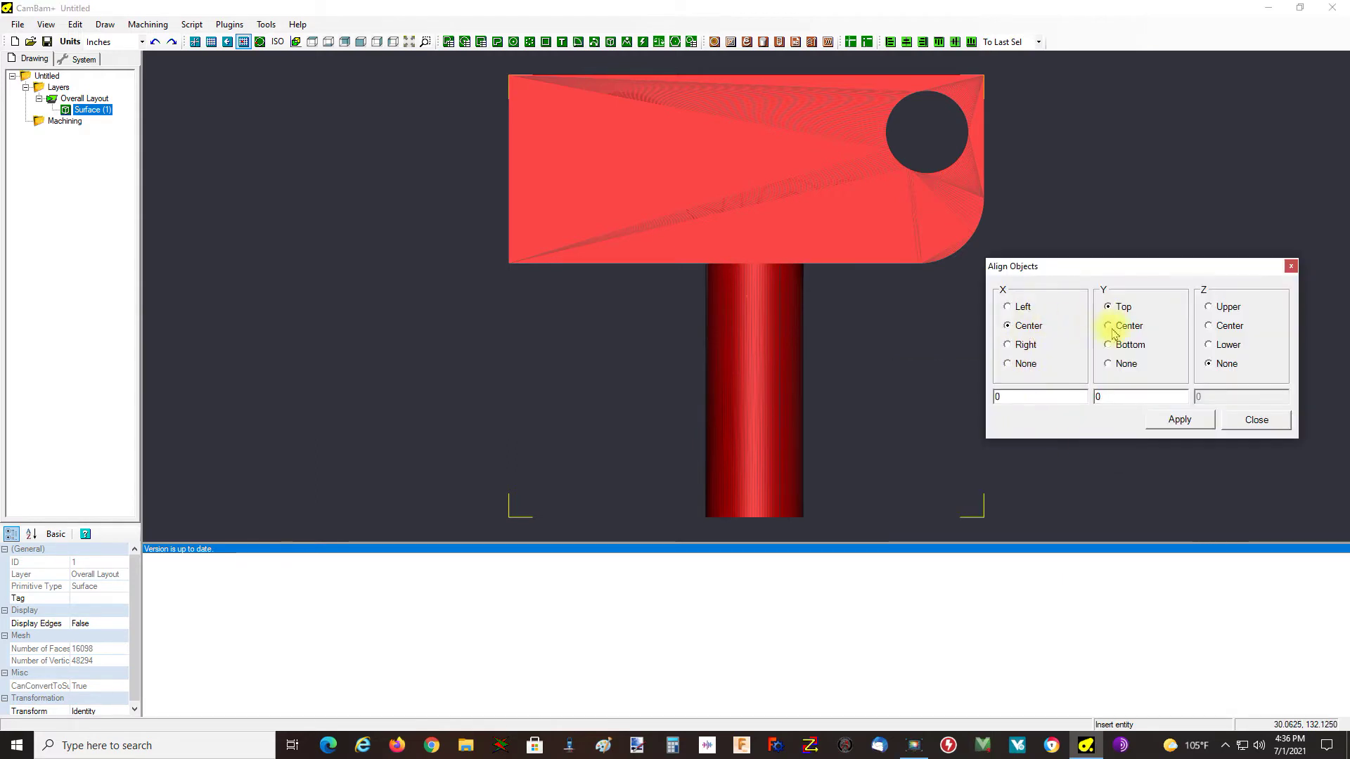
pyautogui.click(1007, 326)
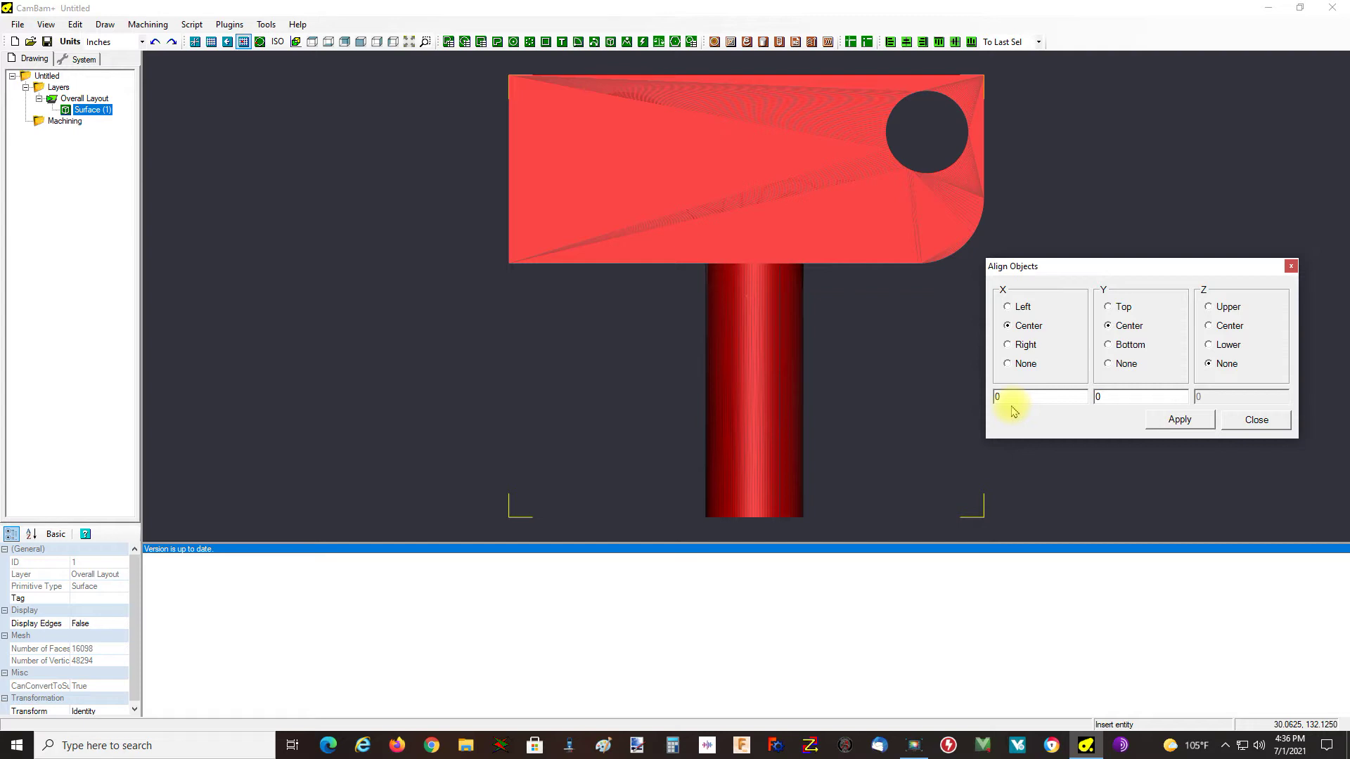
pyautogui.click(1166, 421)
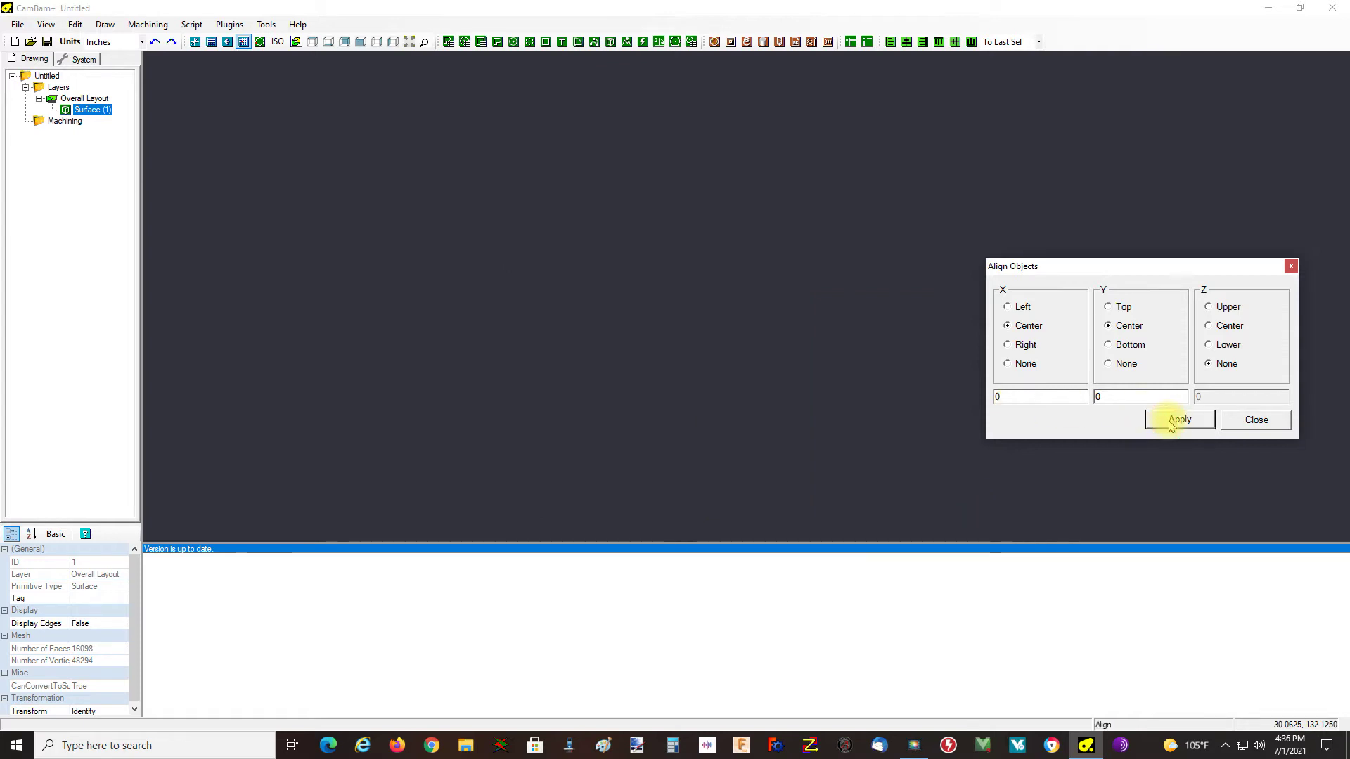
pyautogui.click(1290, 266)
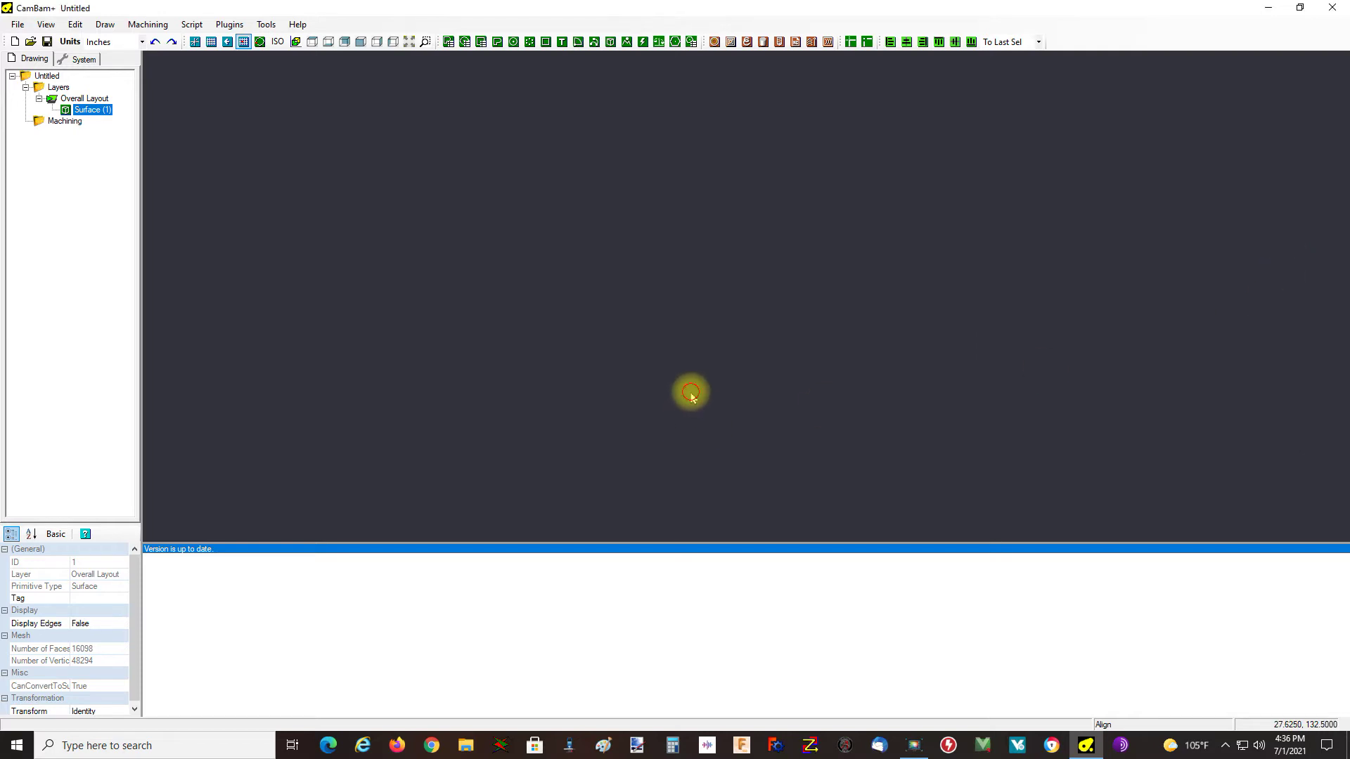
# Step: Zoom out and orbit the view to check the recentred part against the origin axes
pyautogui.click(887, 419)
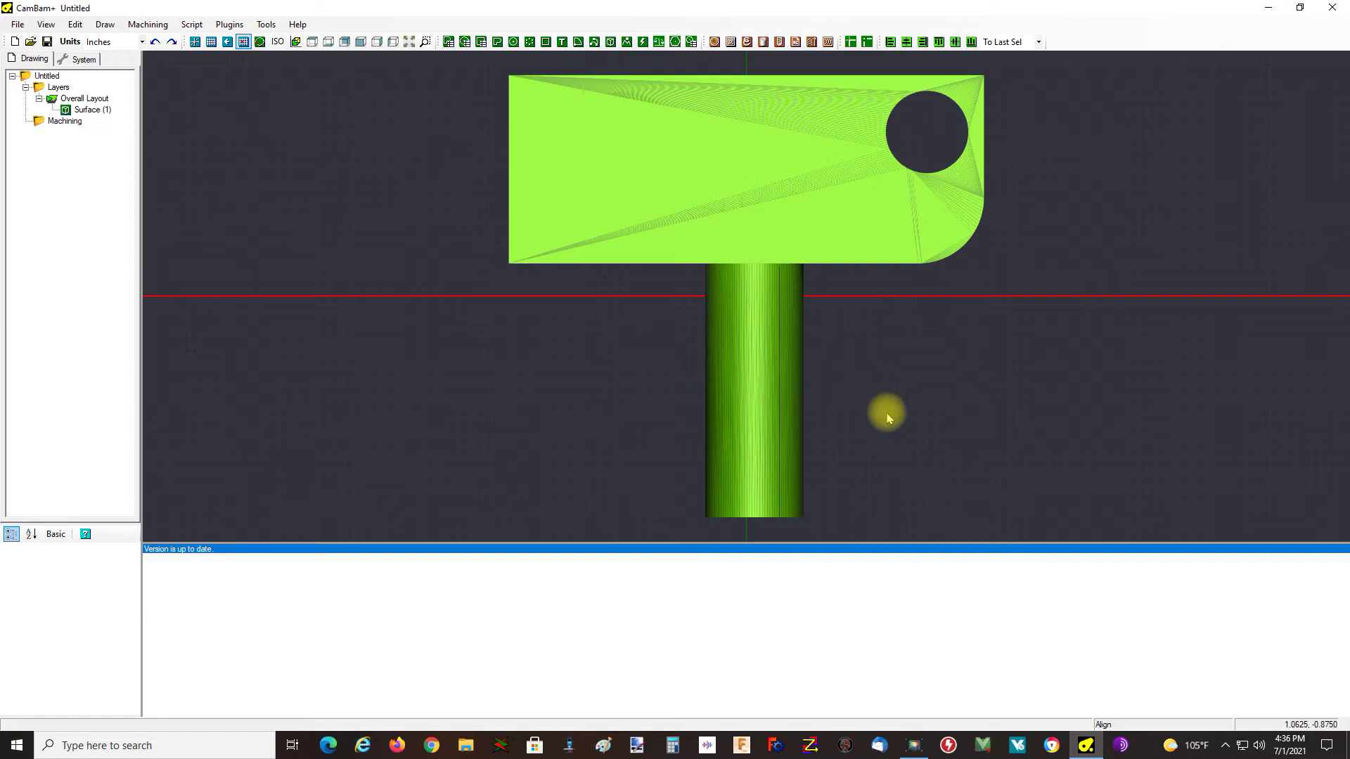
pyautogui.scroll(-5, 887, 418)
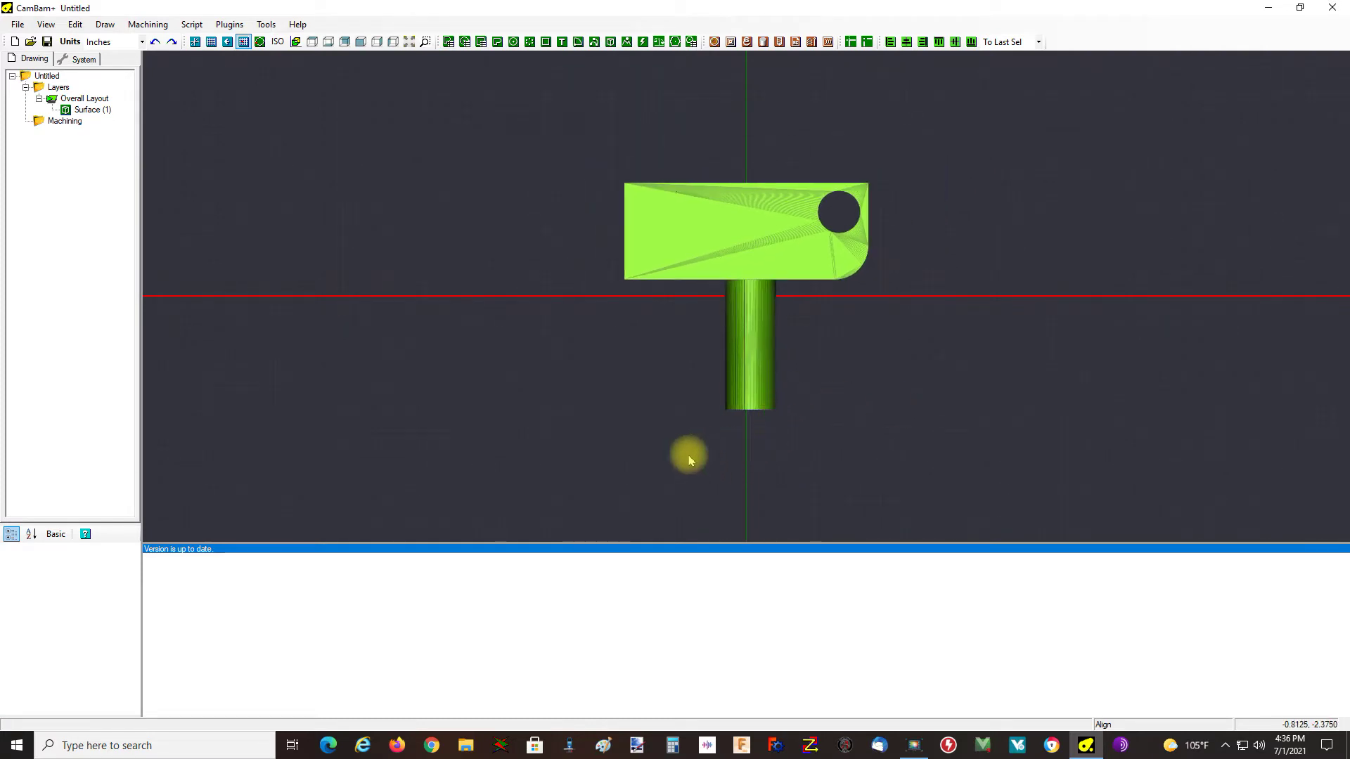
pyautogui.press('alt')
pyautogui.press('alt')
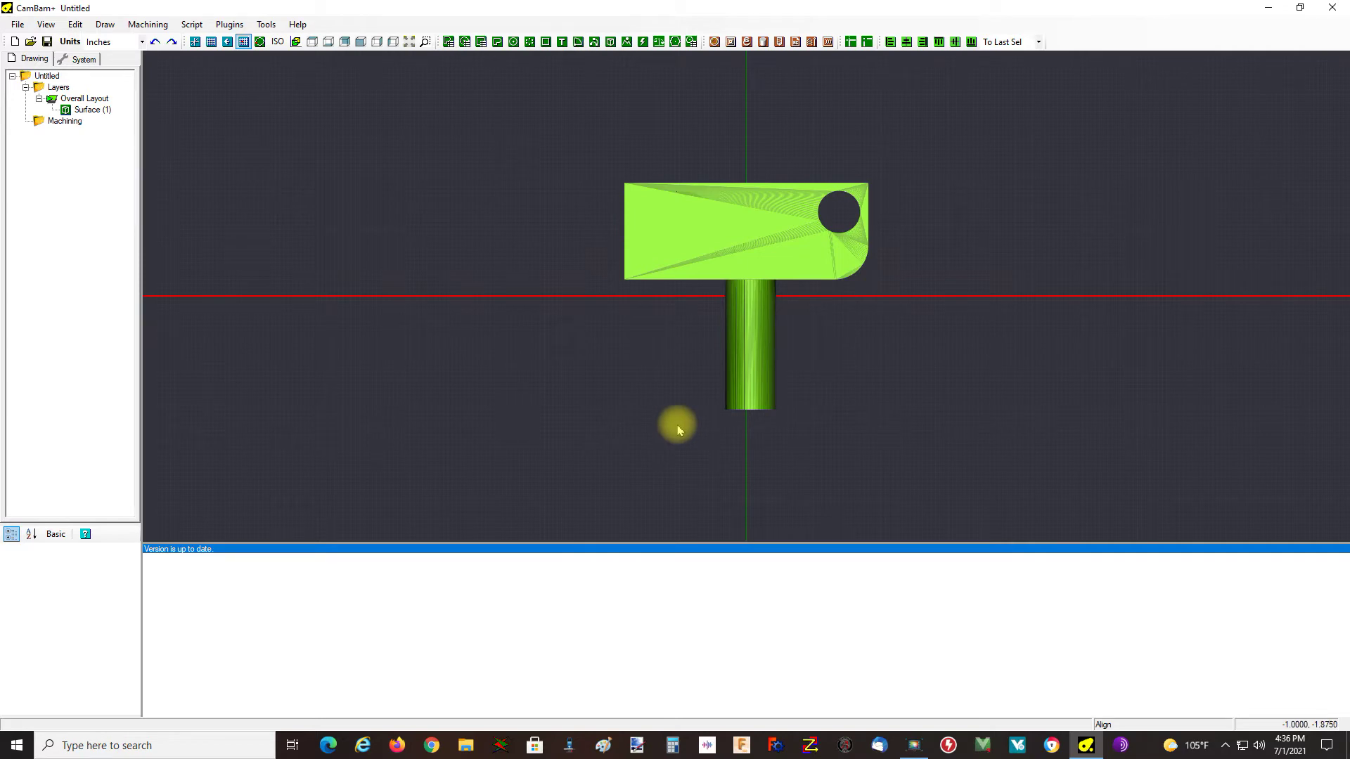
pyautogui.moveTo(679, 431)
pyautogui.keyDown('alt'); pyautogui.mouseDown()
pyautogui.moveTo(670, 413)
pyautogui.moveTo(704, 449)
pyautogui.moveTo(741, 431)
pyautogui.moveTo(726, 409)
pyautogui.moveTo(660, 395)
pyautogui.moveTo(609, 425)
pyautogui.moveTo(708, 407)
pyautogui.moveTo(731, 422)
pyautogui.moveTo(644, 410)
pyautogui.moveTo(653, 425)
pyautogui.moveTo(669, 407)
pyautogui.moveTo(696, 410)
pyautogui.moveTo(669, 433)
pyautogui.moveTo(647, 404)
pyautogui.moveTo(678, 416)
pyautogui.moveTo(663, 419)
pyautogui.mouseUp(); pyautogui.keyUp('alt')
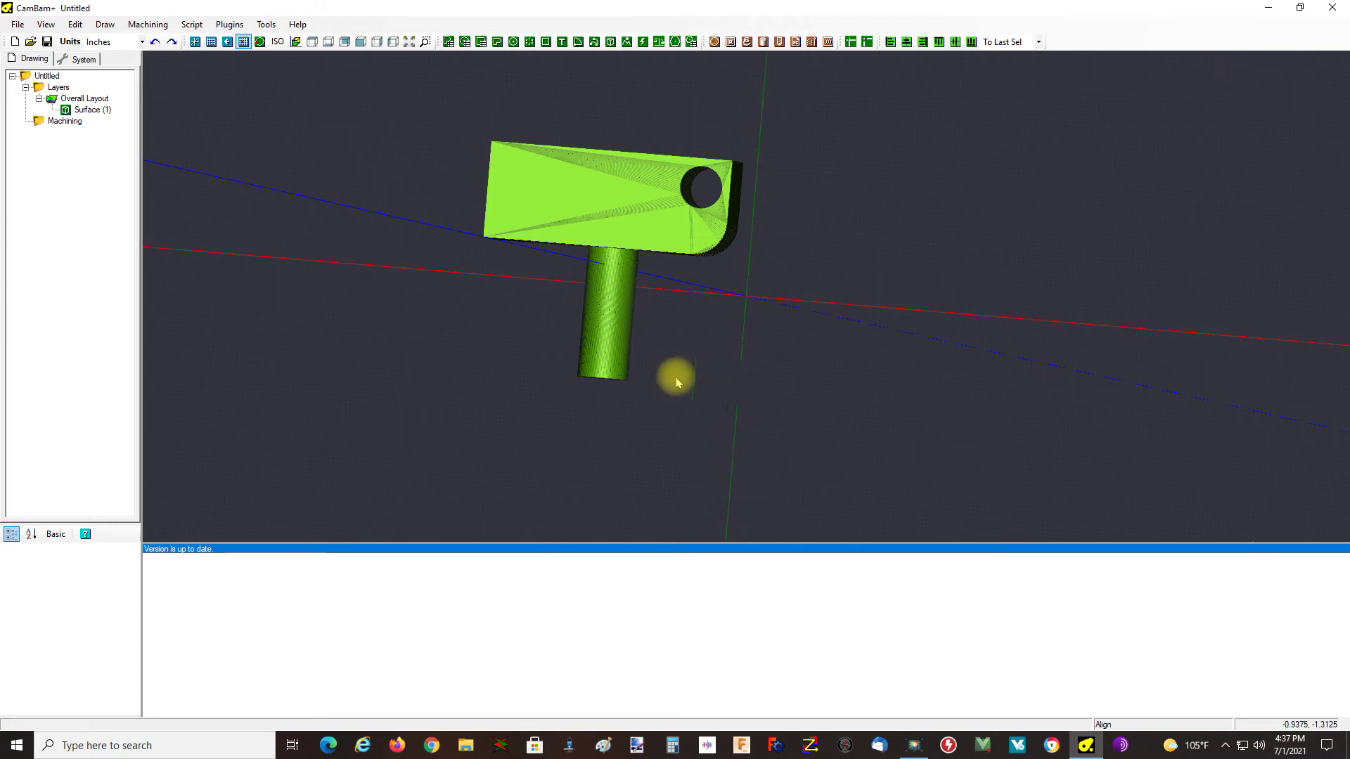
# Step: Align the part's top to Z 0 (Upper), with X and Y alignment set to None
pyautogui.click(602, 239)
pyautogui.rightClick(852, 288)
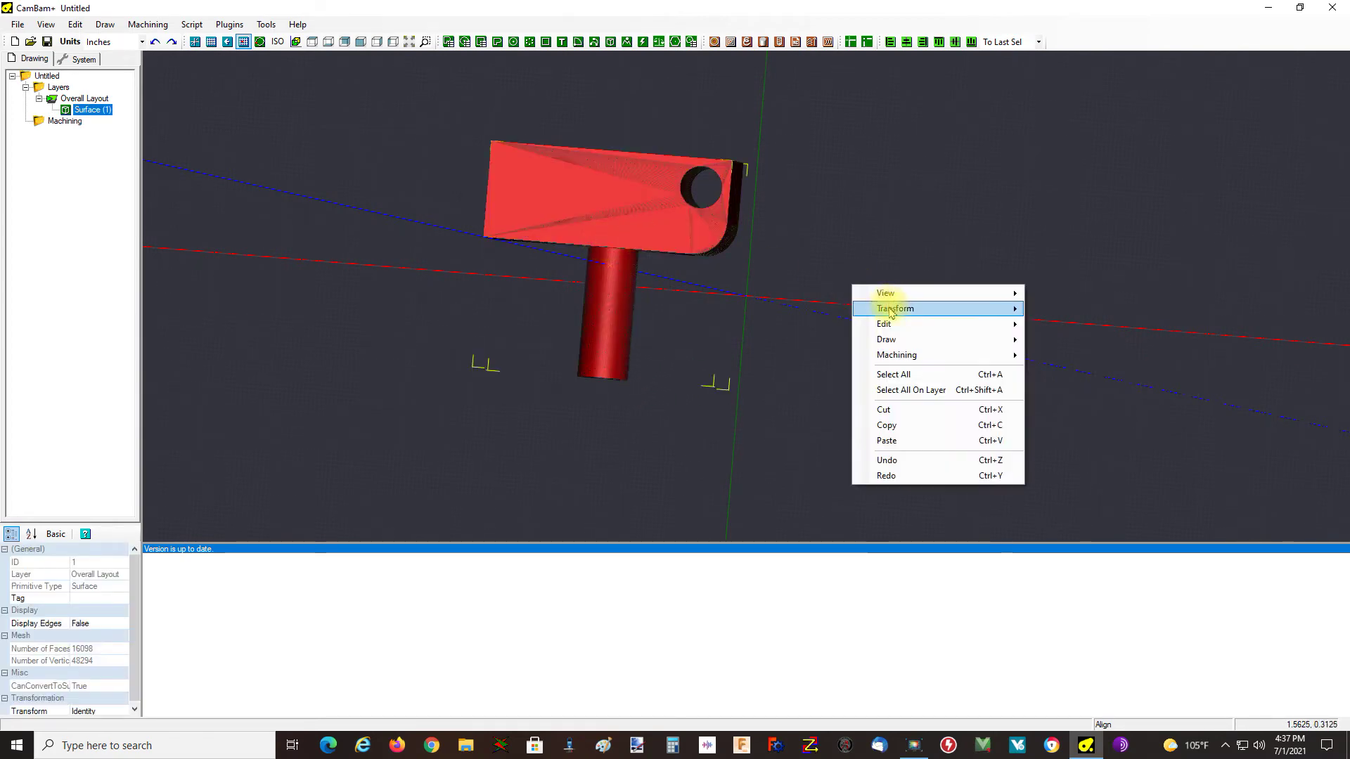
pyautogui.moveTo(904, 308)
pyautogui.click(1087, 378)
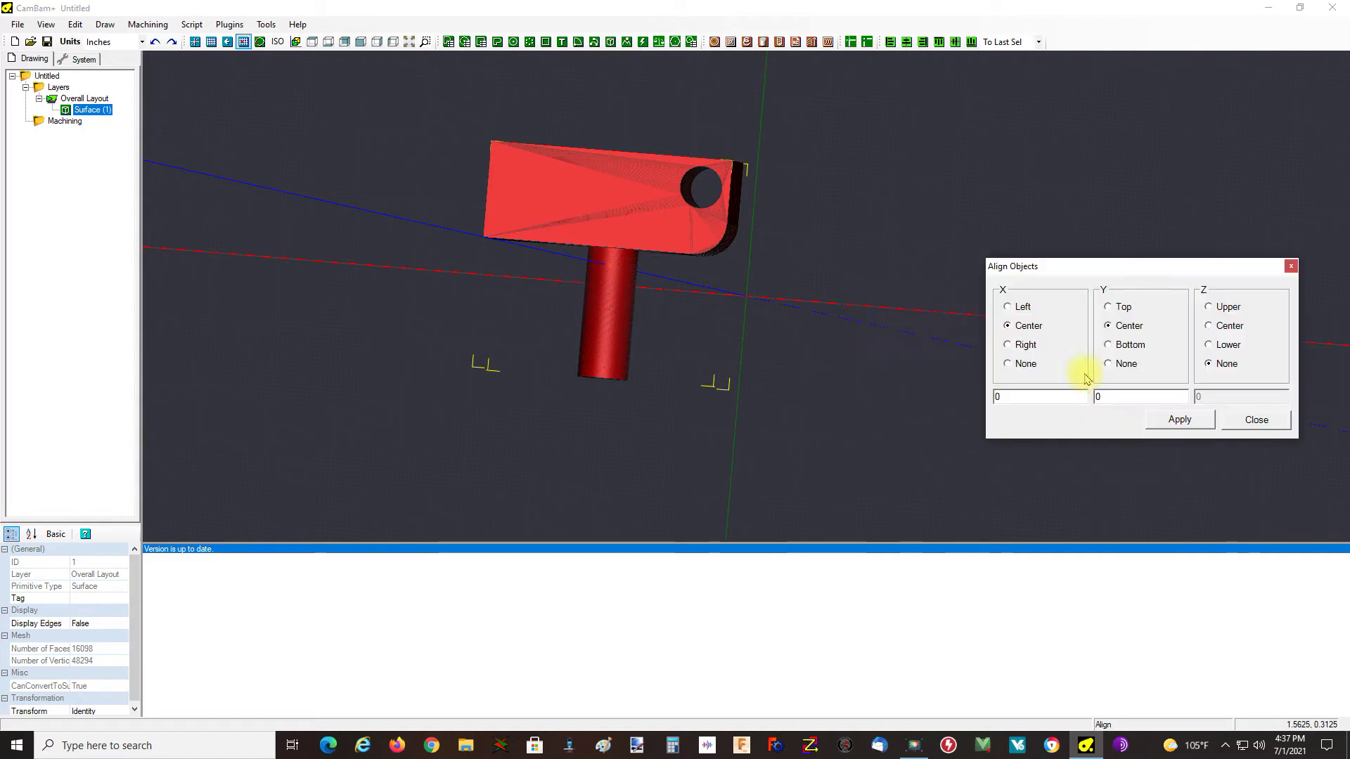
pyautogui.click(1025, 364)
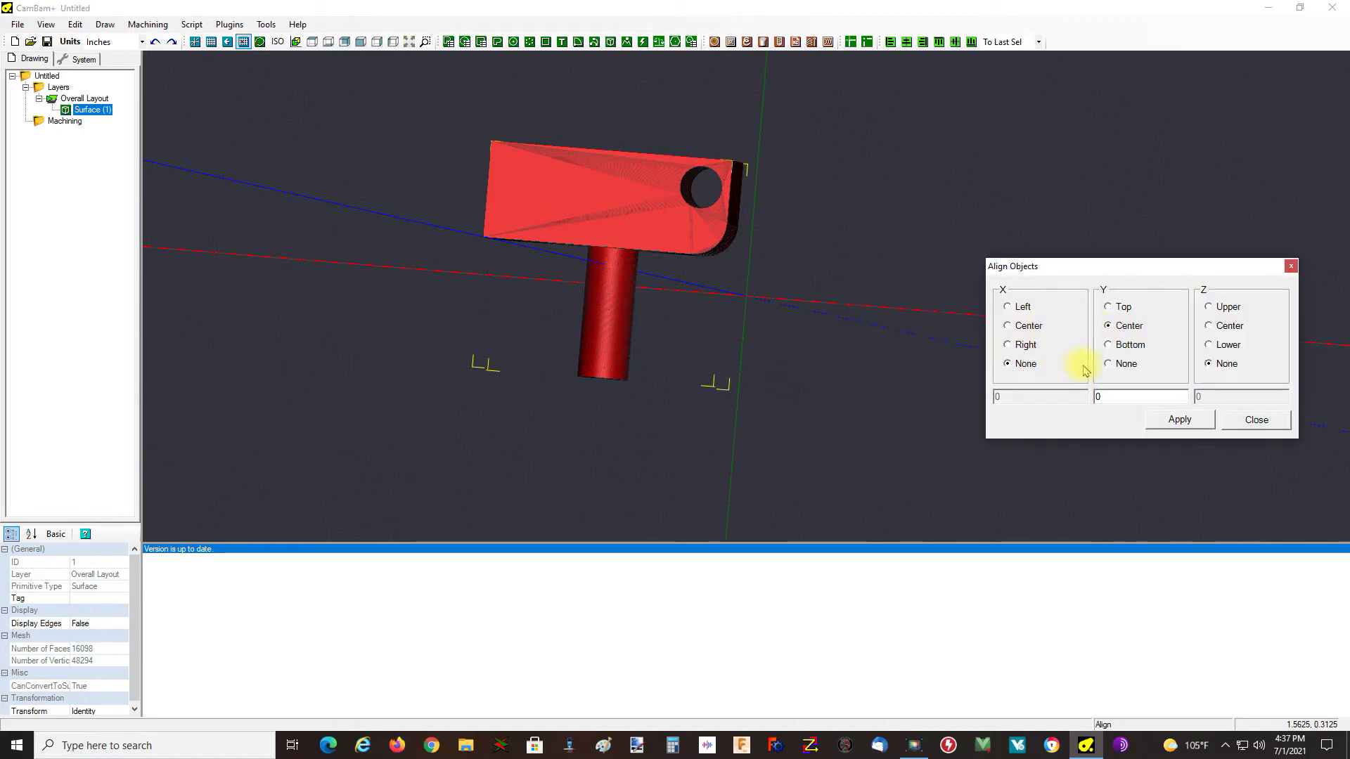
pyautogui.click(1123, 363)
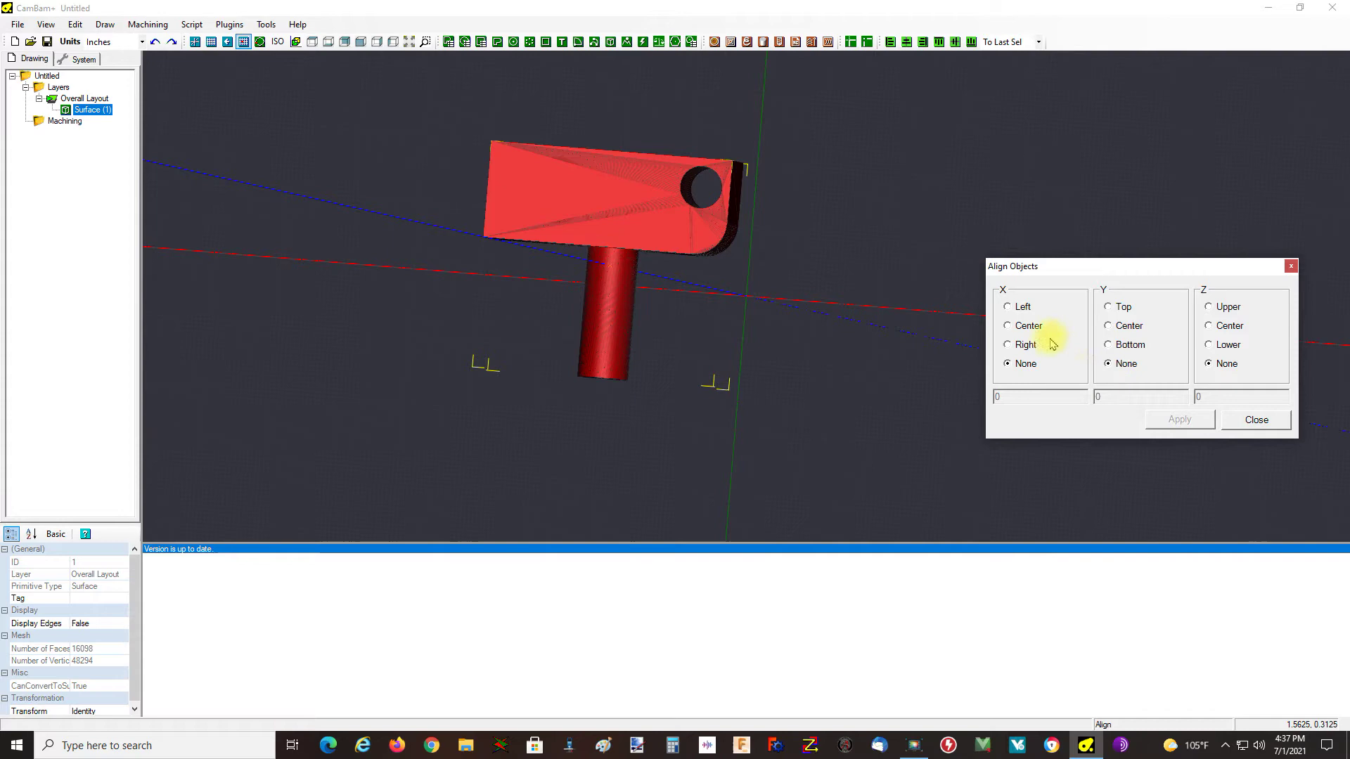
pyautogui.click(1221, 308)
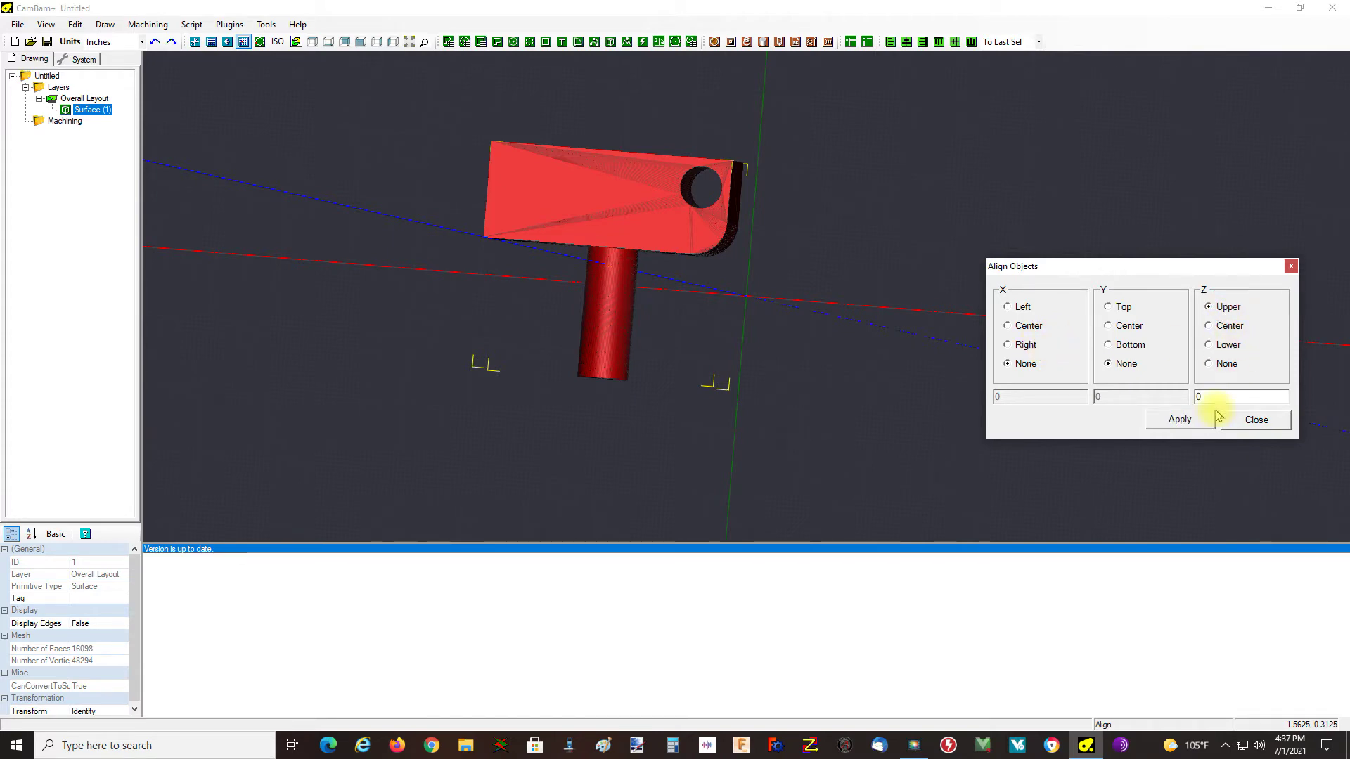
pyautogui.click(1195, 419)
pyautogui.click(950, 276)
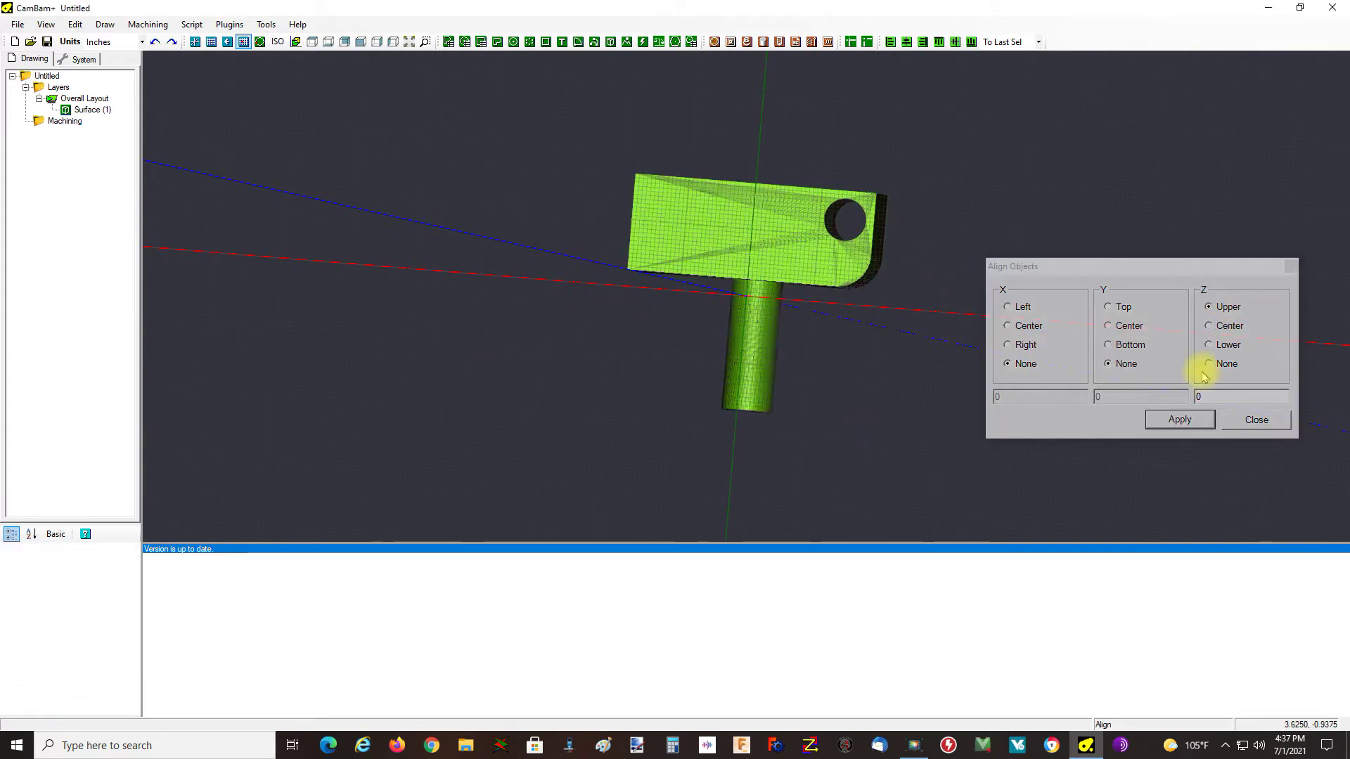
pyautogui.click(1246, 417)
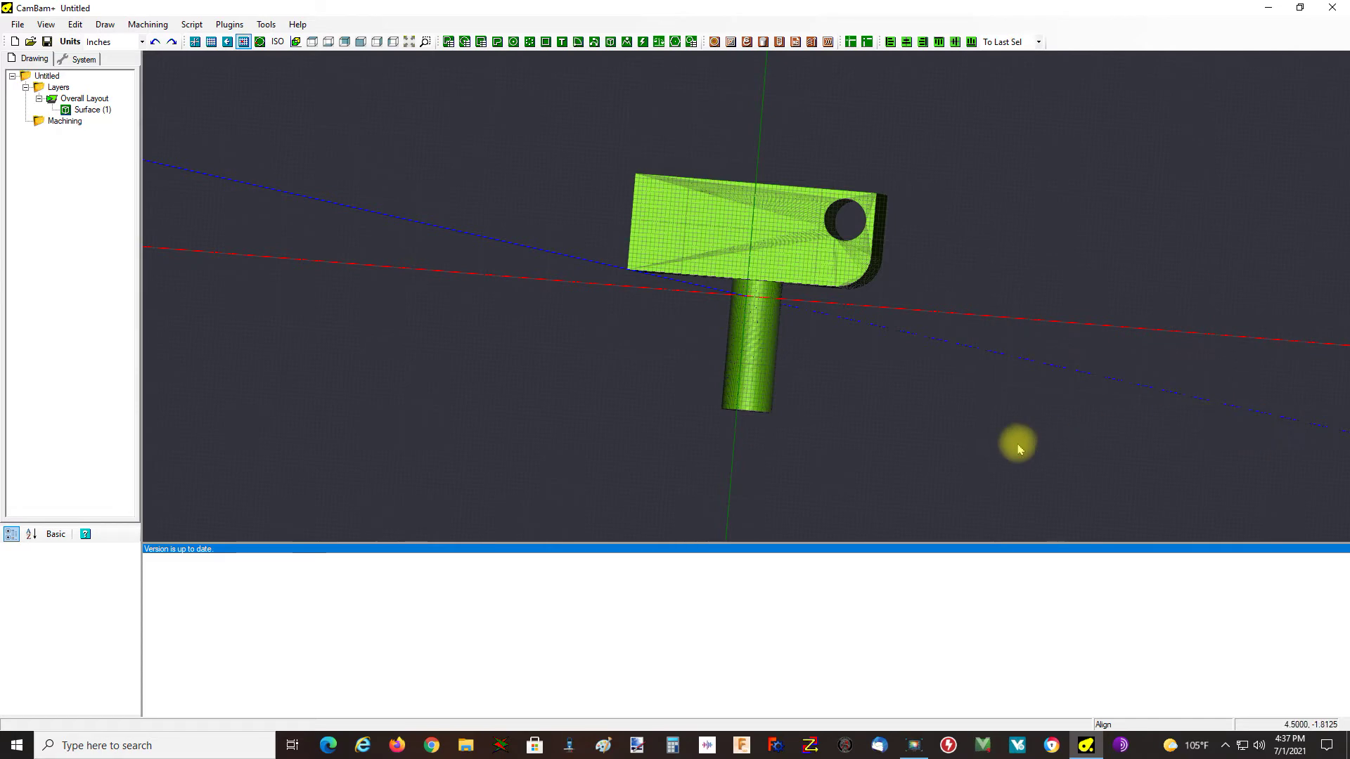
# Step: Return to the top view and select Surface (1) to display its properties
pyautogui.keyDown('alt'); pyautogui.doubleClick(923, 414); pyautogui.keyUp('alt')
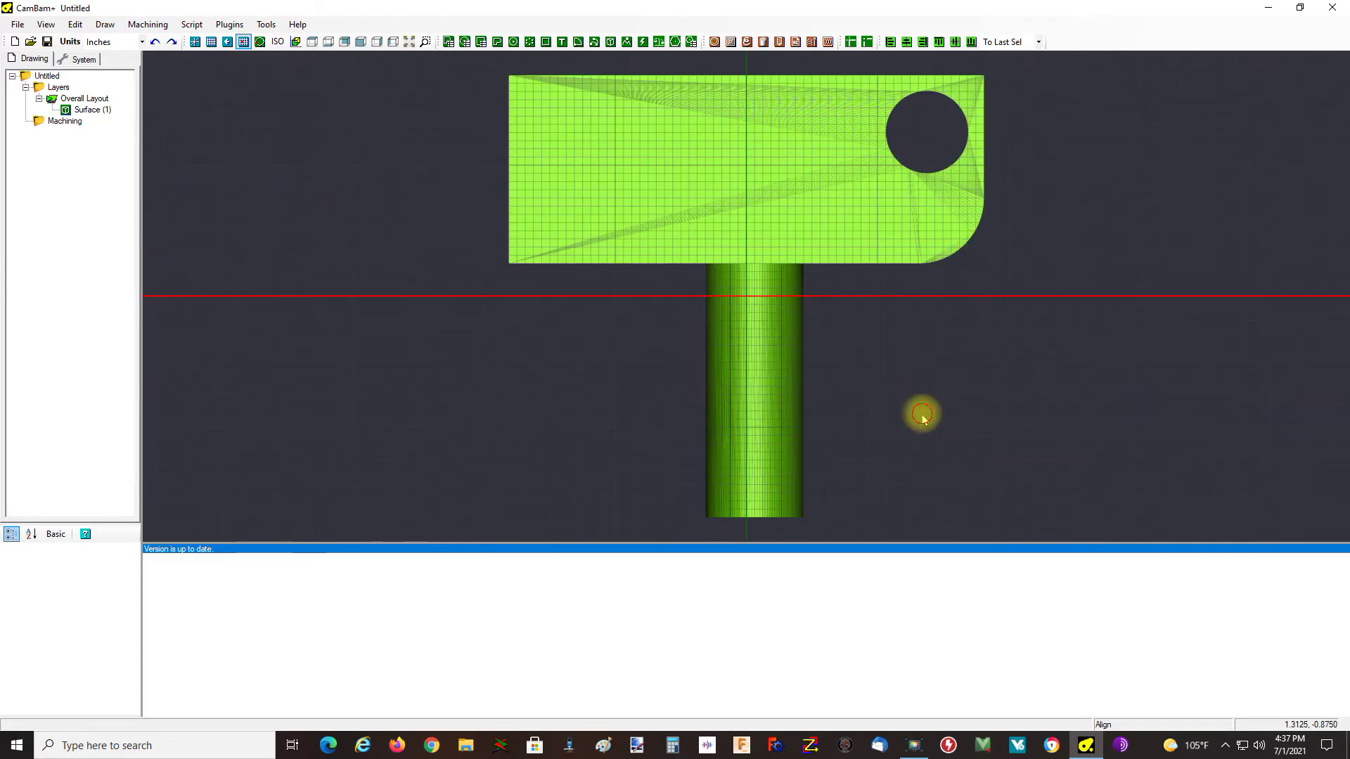
pyautogui.scroll(-5, 925, 417)
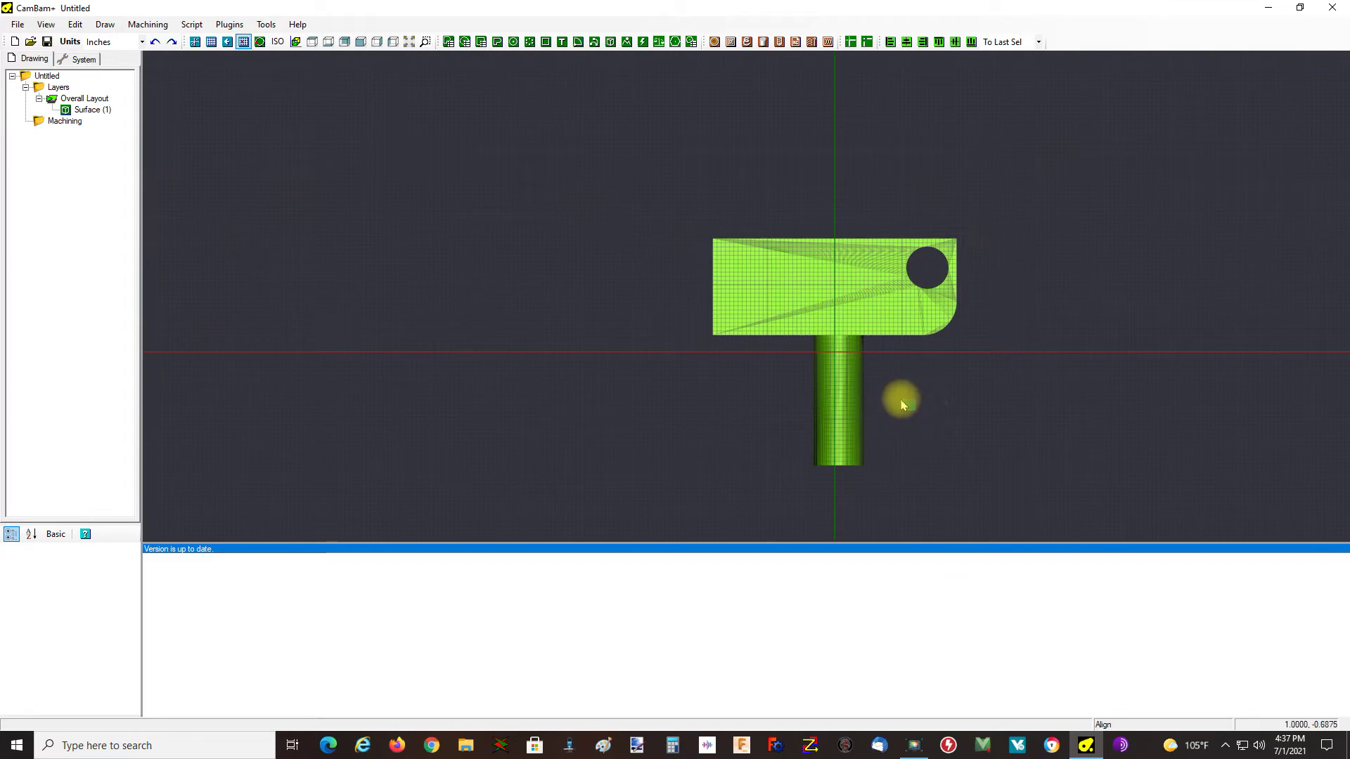
pyautogui.scroll(-3, 1110, 468)
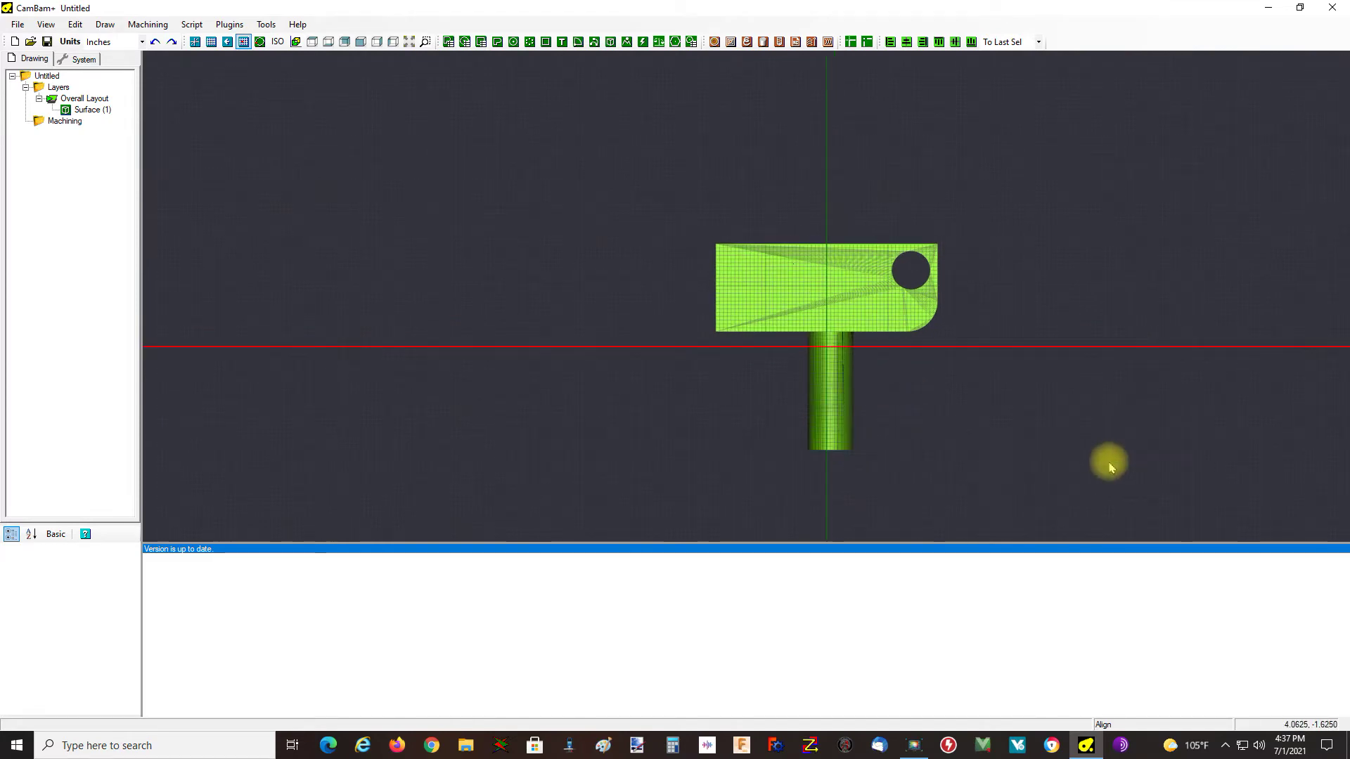
pyautogui.scroll(2, 1110, 468)
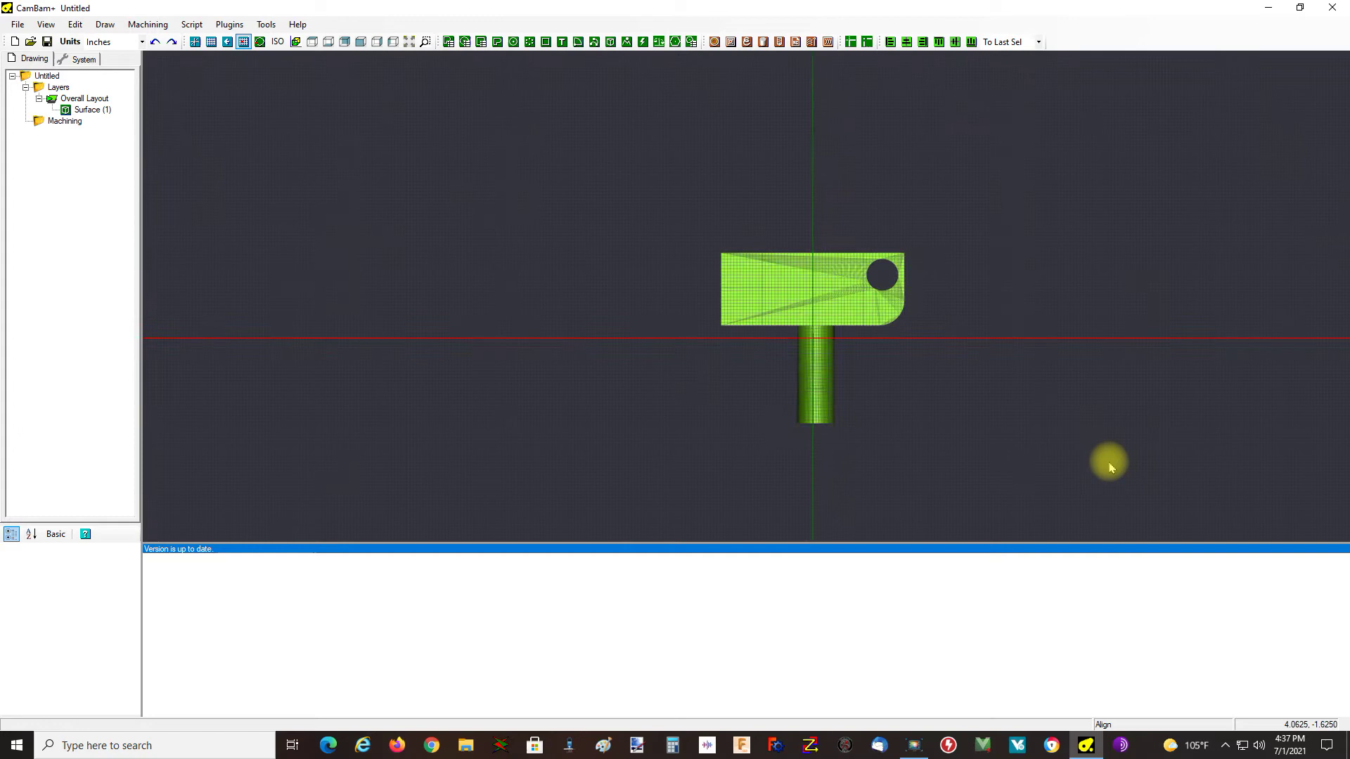
pyautogui.scroll(-1, 1110, 467)
pyautogui.scroll(1, 1110, 467)
pyautogui.scroll(1, 1110, 468)
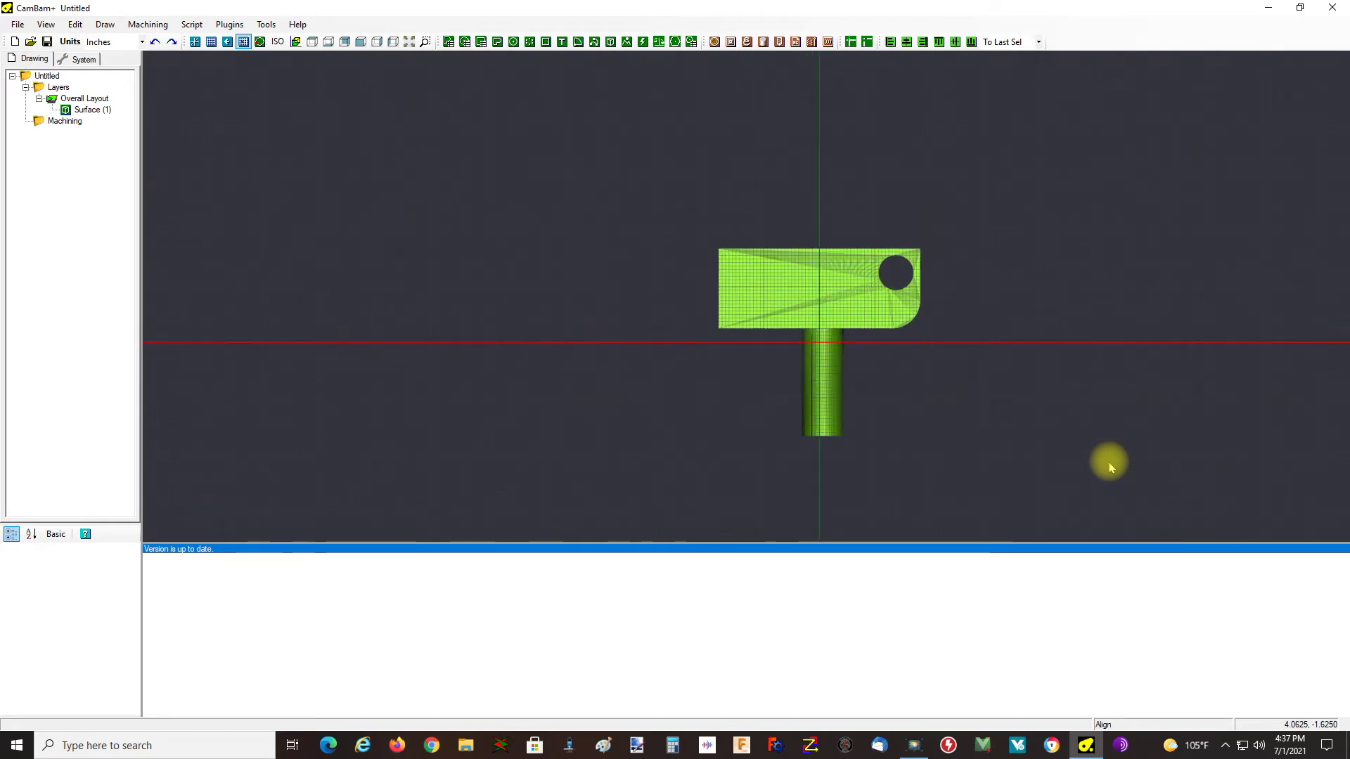
pyautogui.scroll(-2, 1108, 461)
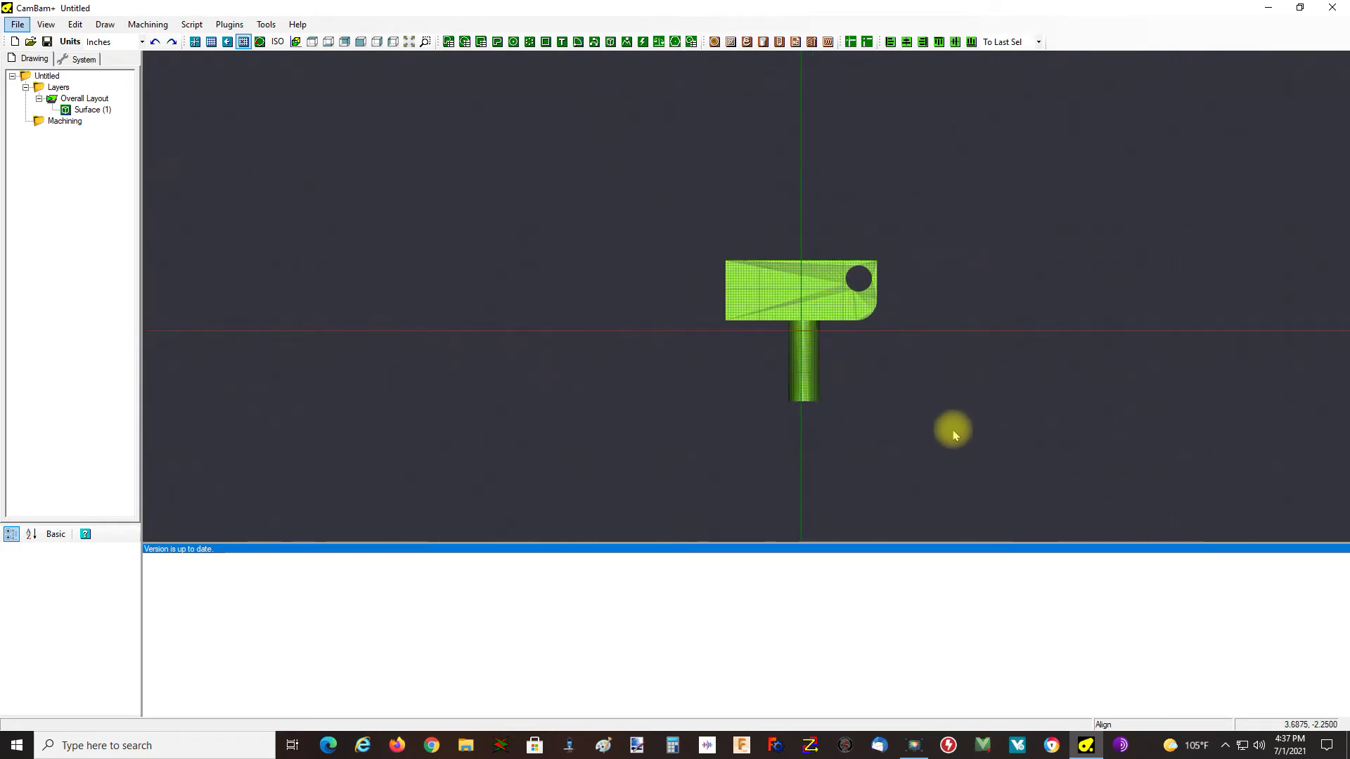
pyautogui.keyDown('alt'); pyautogui.moveTo(937, 440); pyautogui.dragTo(918, 403); pyautogui.keyUp('alt')
pyautogui.keyDown('alt'); pyautogui.doubleClick(919, 403); pyautogui.keyUp('alt')
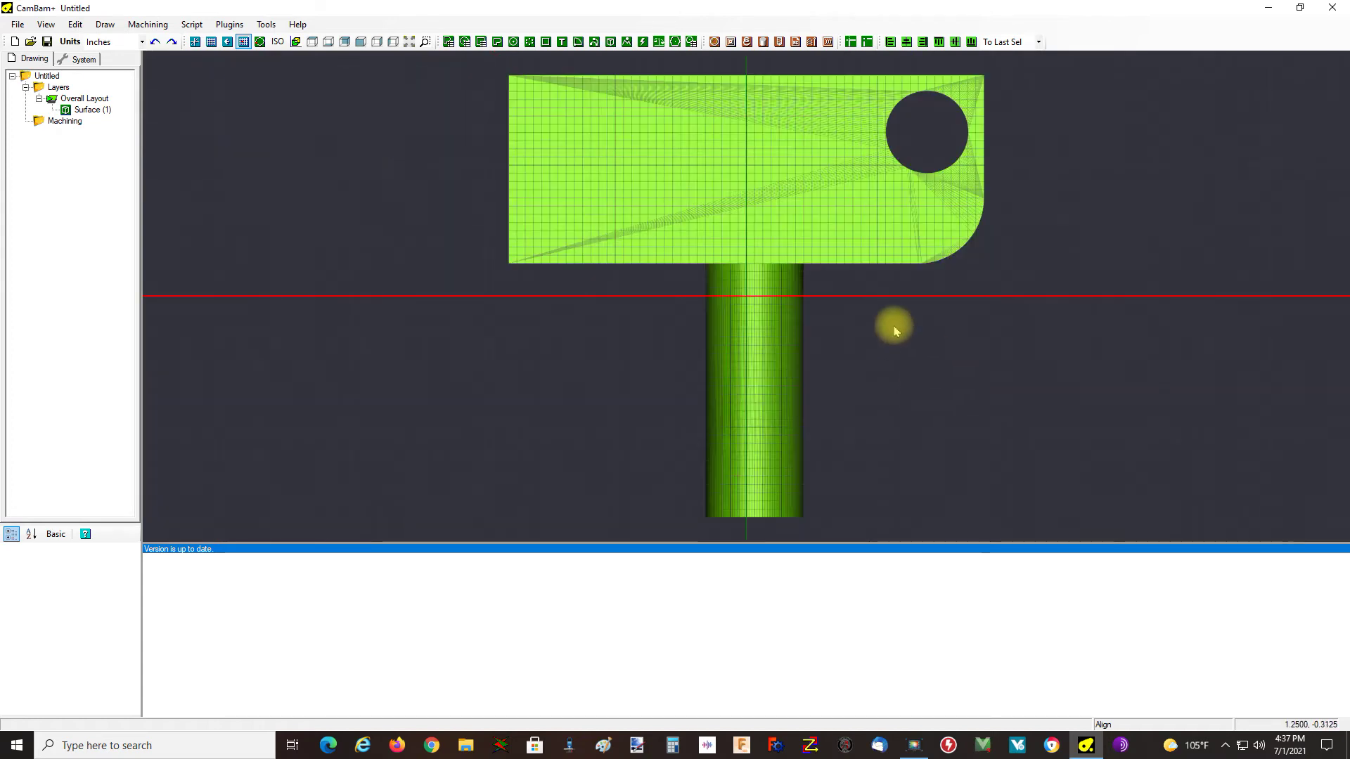
pyautogui.click(785, 262)
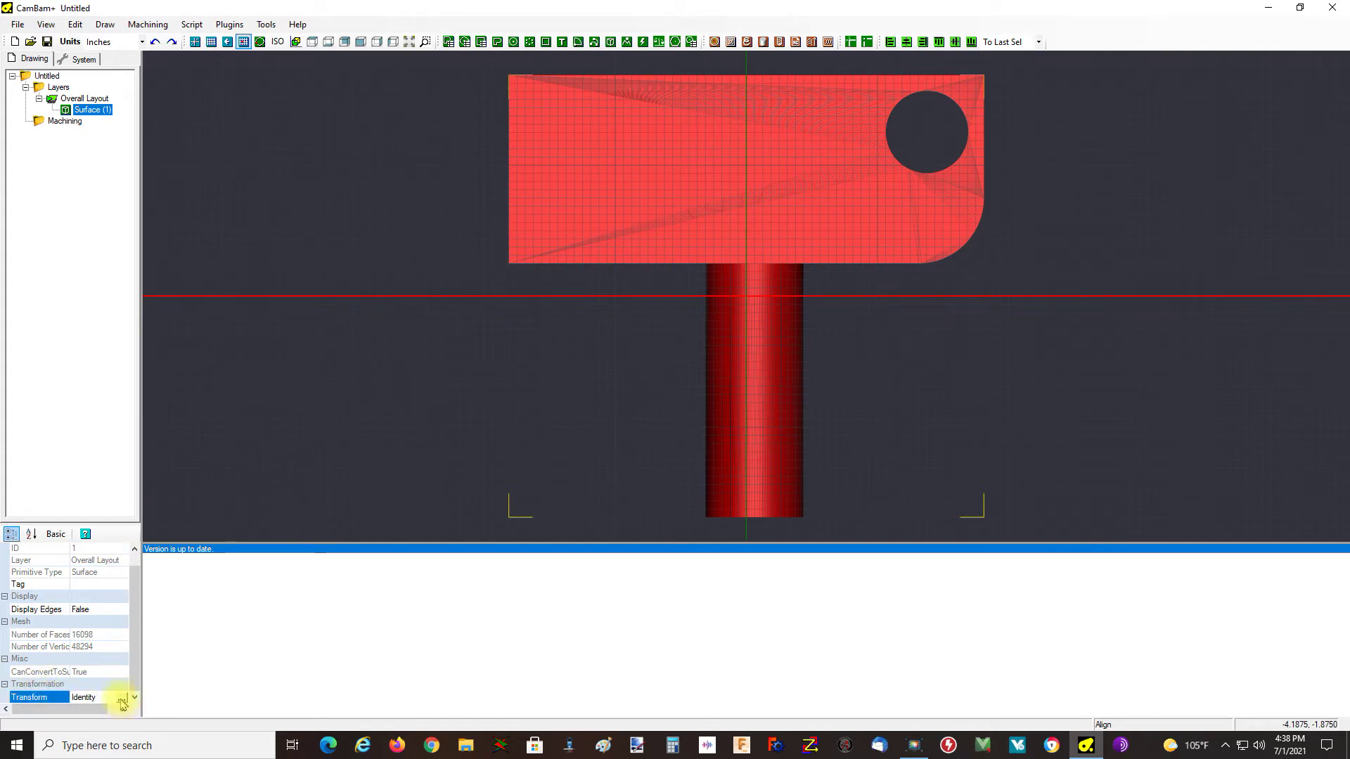
# Step: Rotate Surface (1) 180° about the Y axis through its Transform property
pyautogui.click(121, 699)
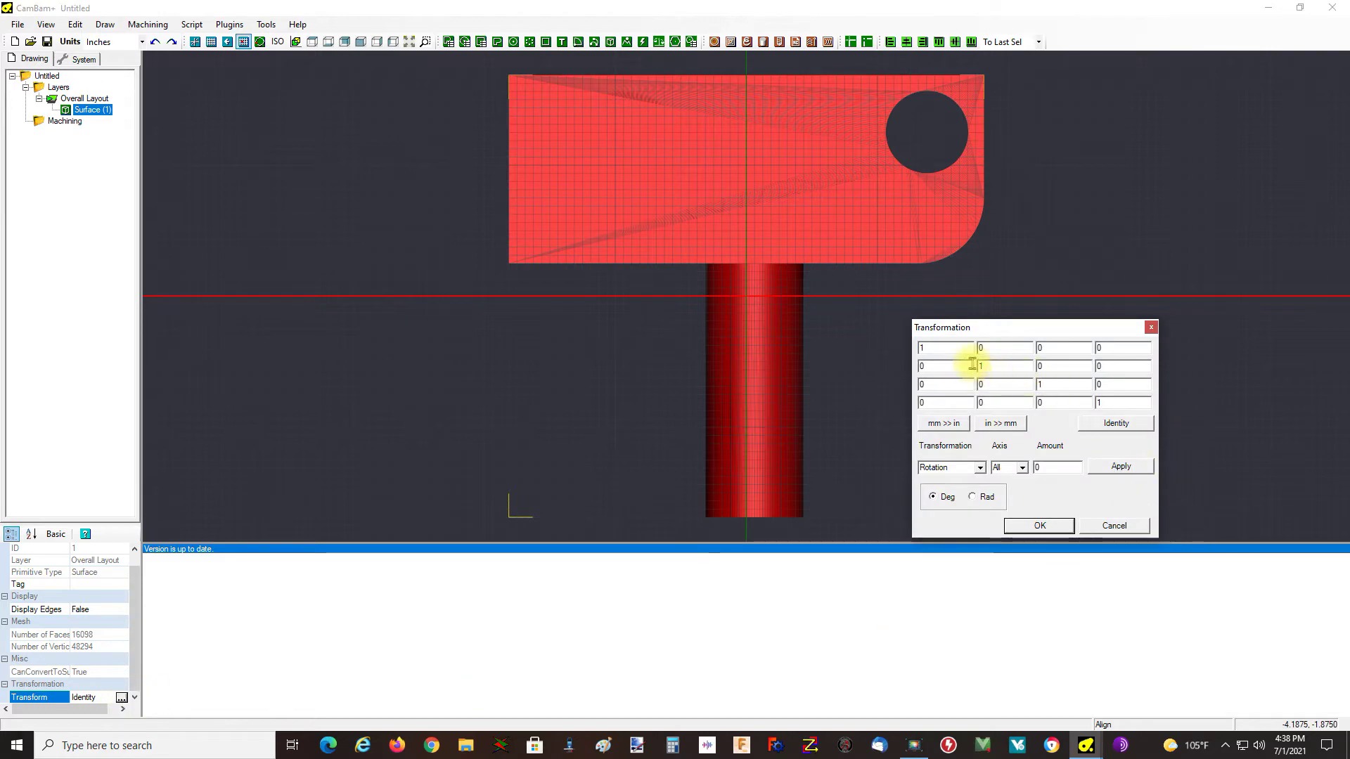
pyautogui.click(960, 471)
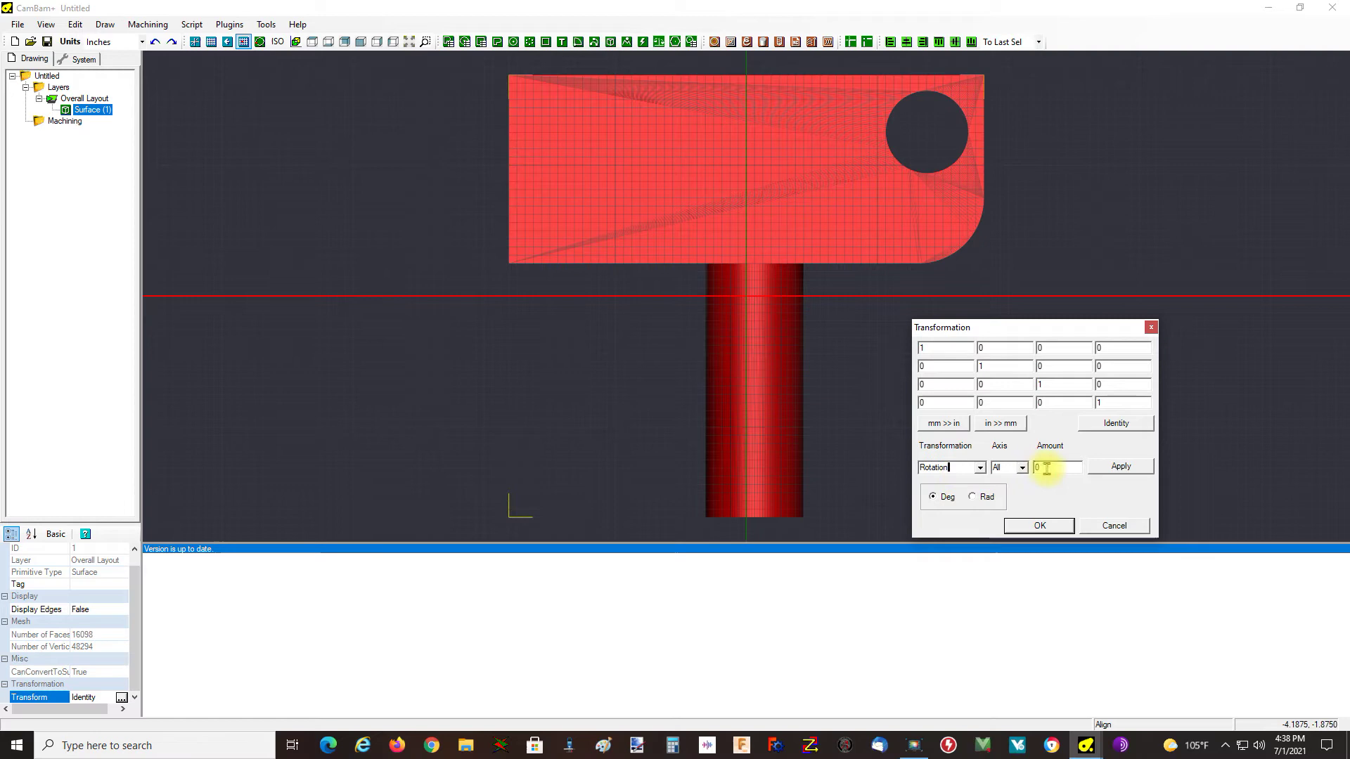
pyautogui.click(1021, 469)
pyautogui.click(992, 470)
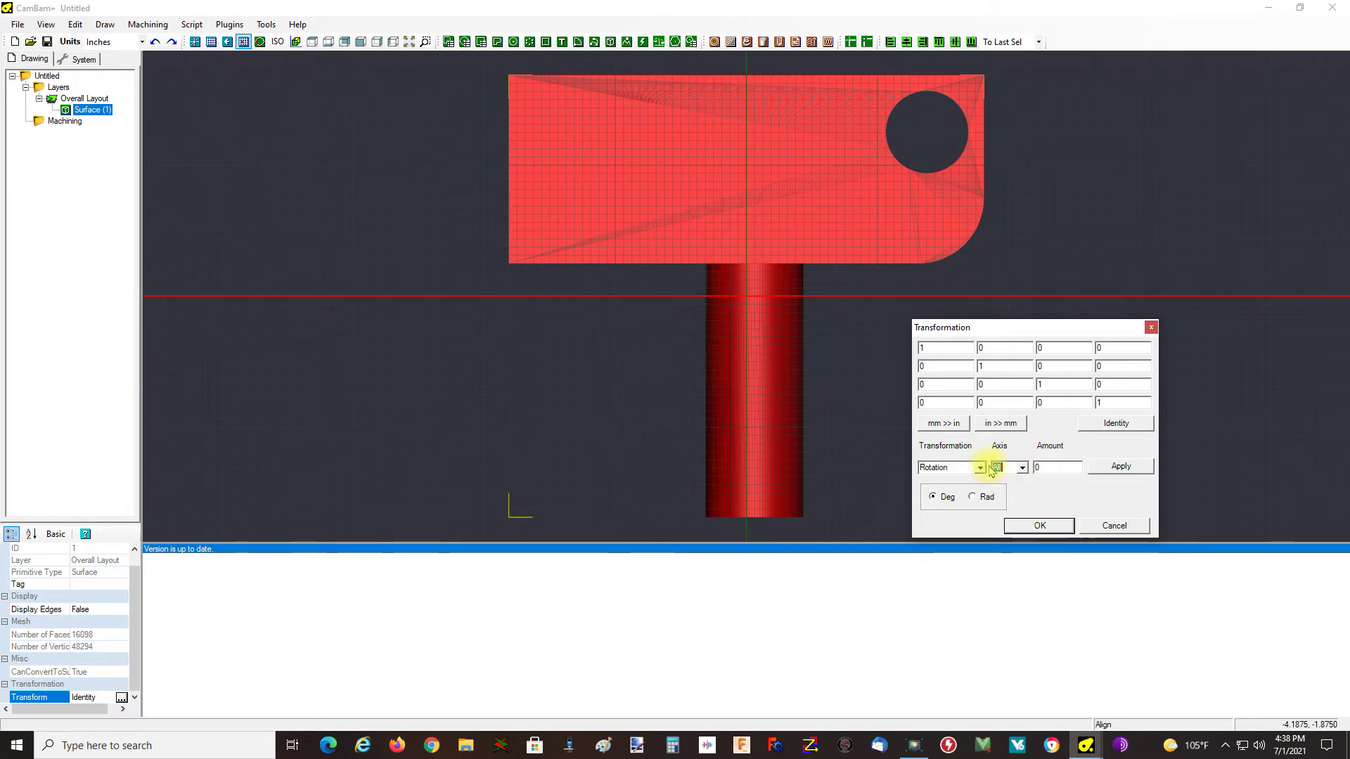
pyautogui.click(980, 469)
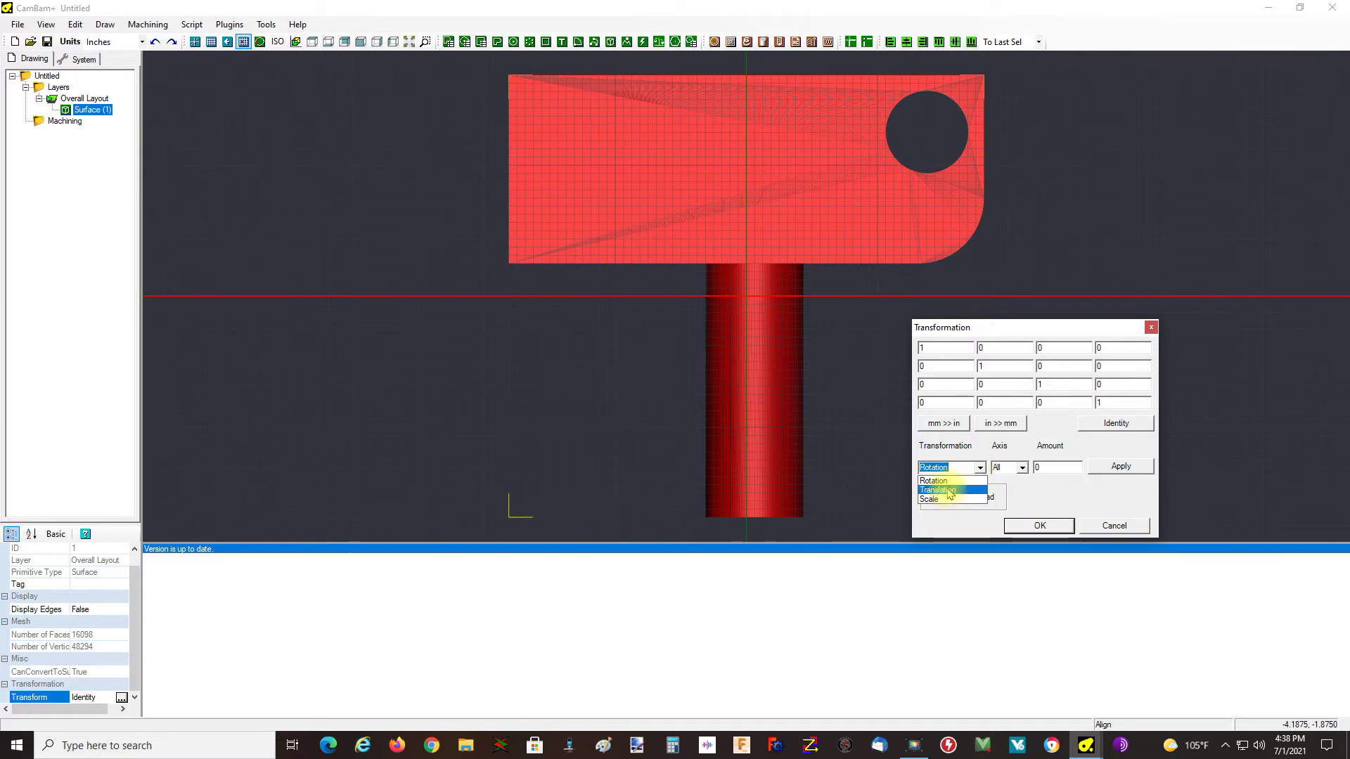
pyautogui.click(1003, 470)
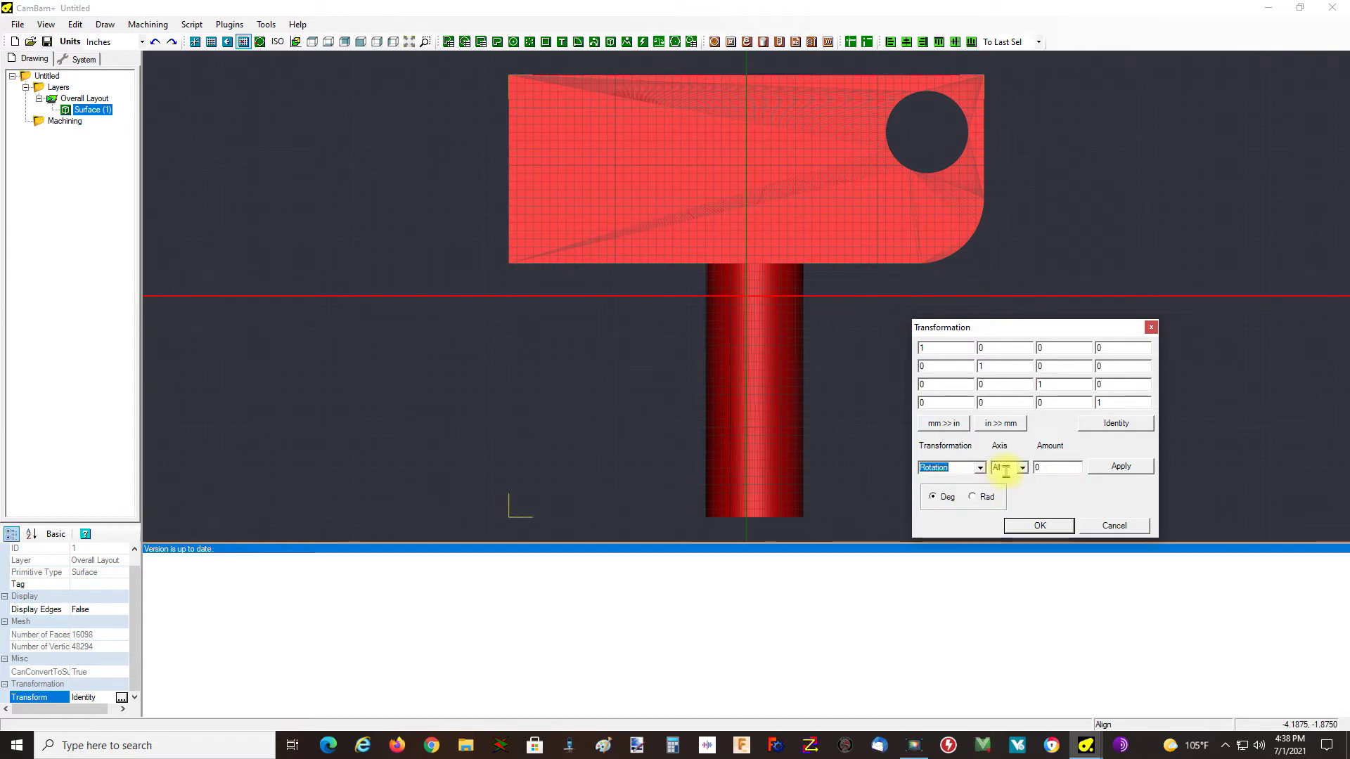
pyautogui.click(1022, 468)
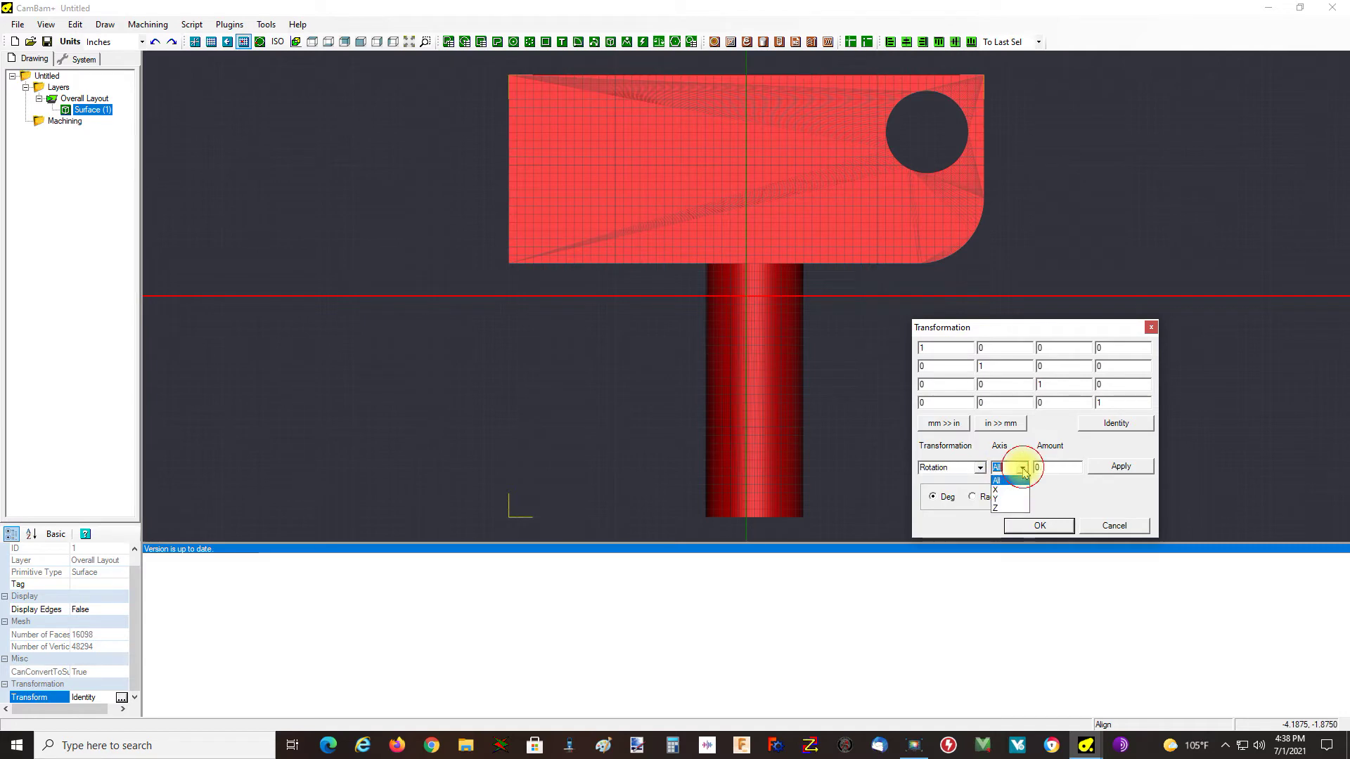
pyautogui.click(1012, 499)
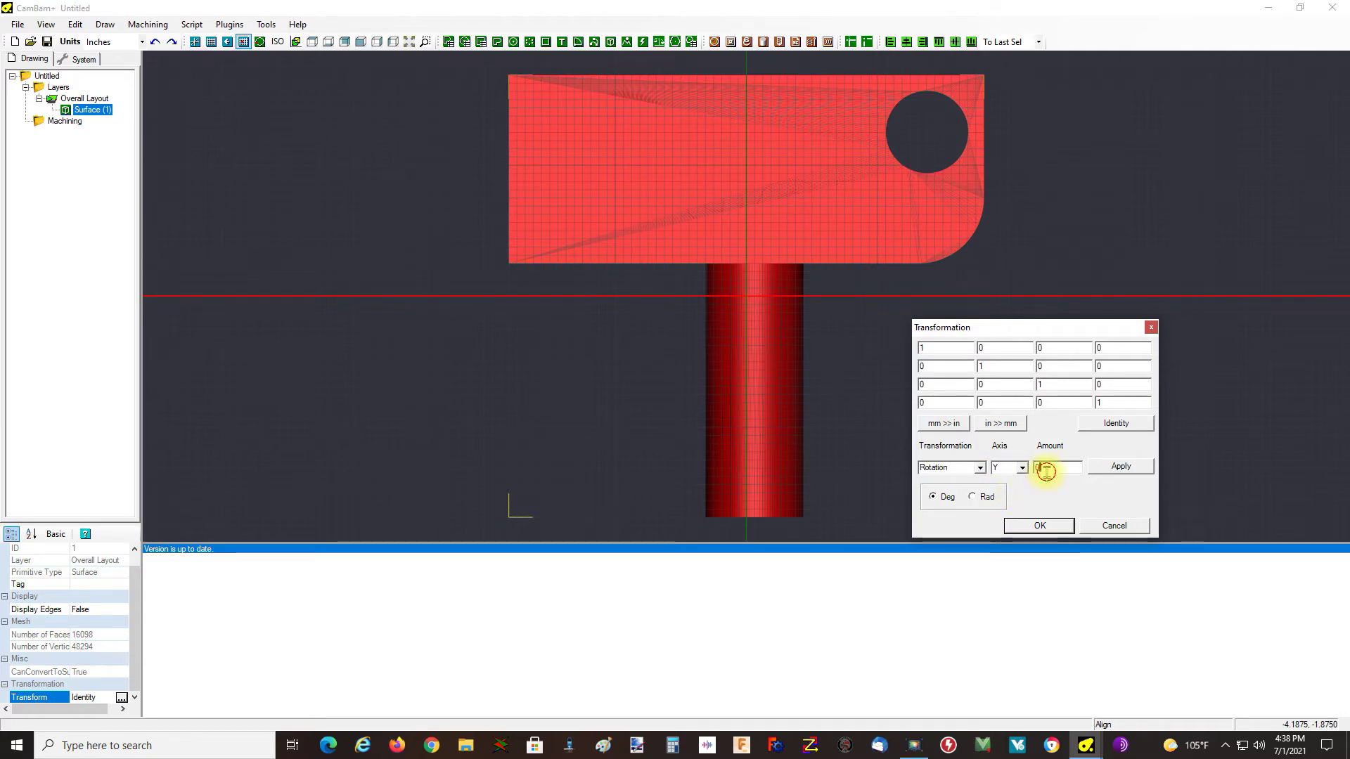
pyautogui.write('180')
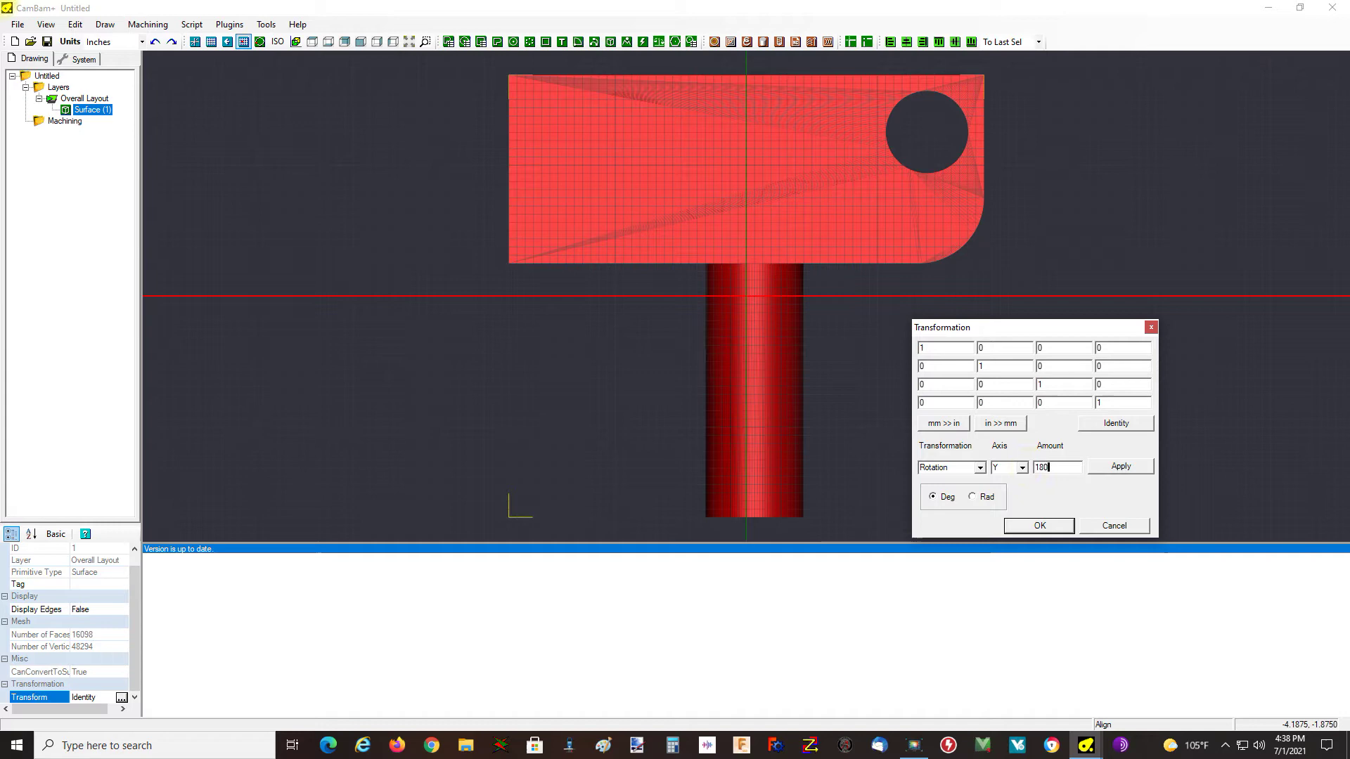
pyautogui.click(1145, 466)
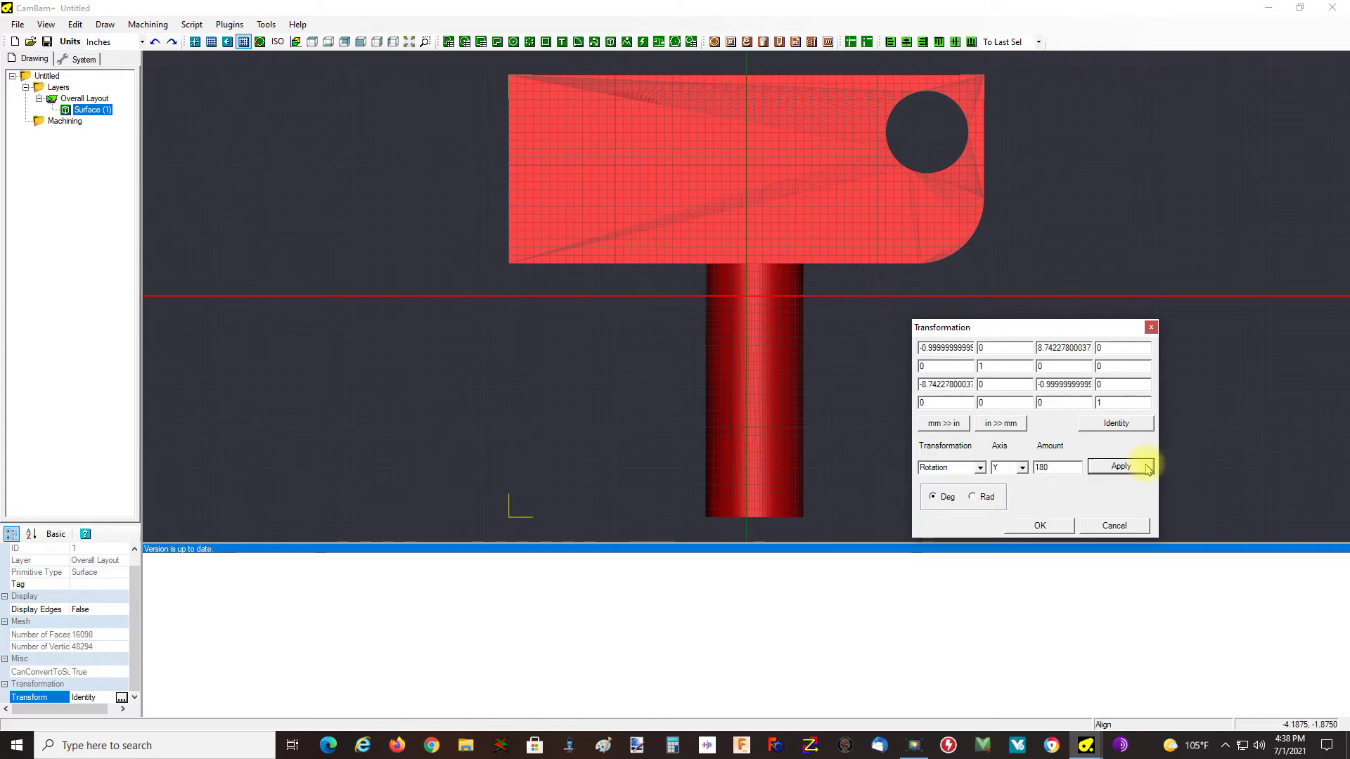
pyautogui.click(1041, 525)
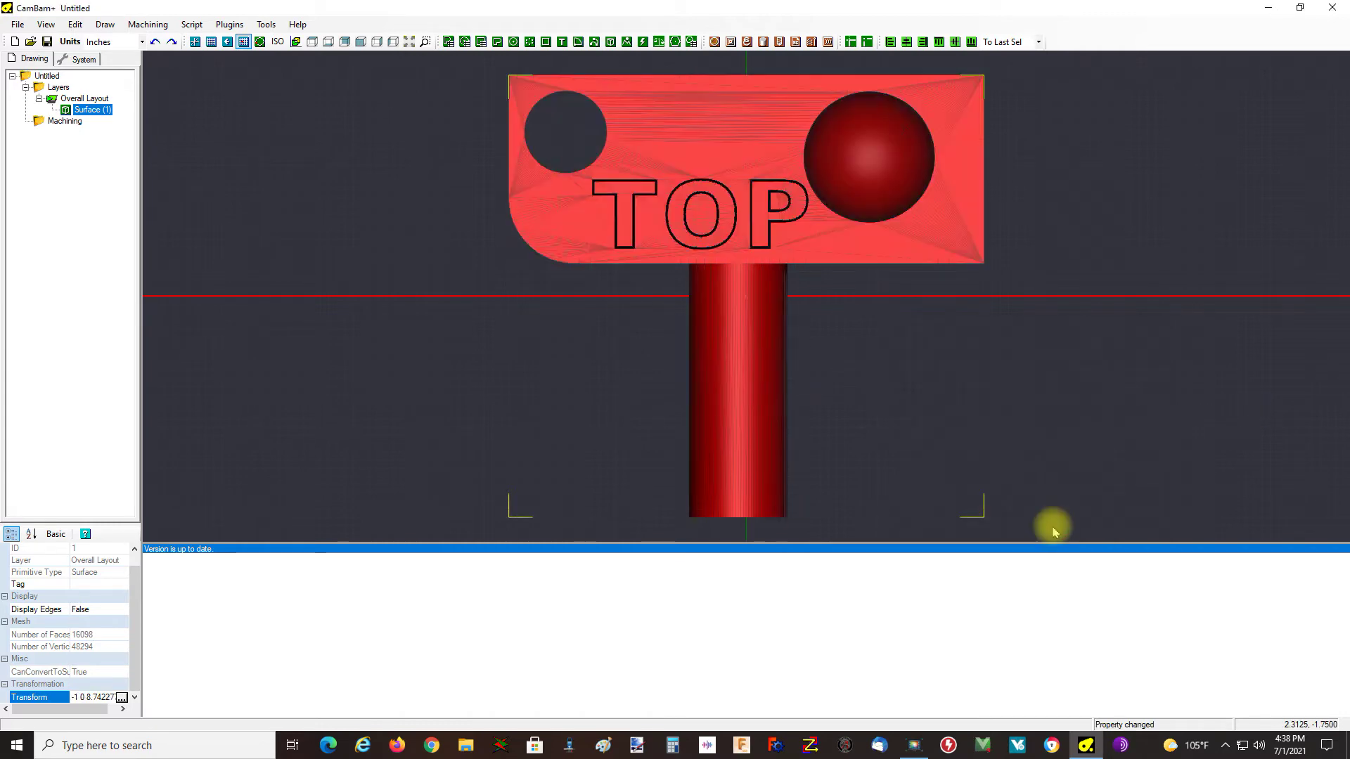
# Step: Realign the flipped part's upper surface to Z 0, leaving X and Y at None
pyautogui.click(1078, 457)
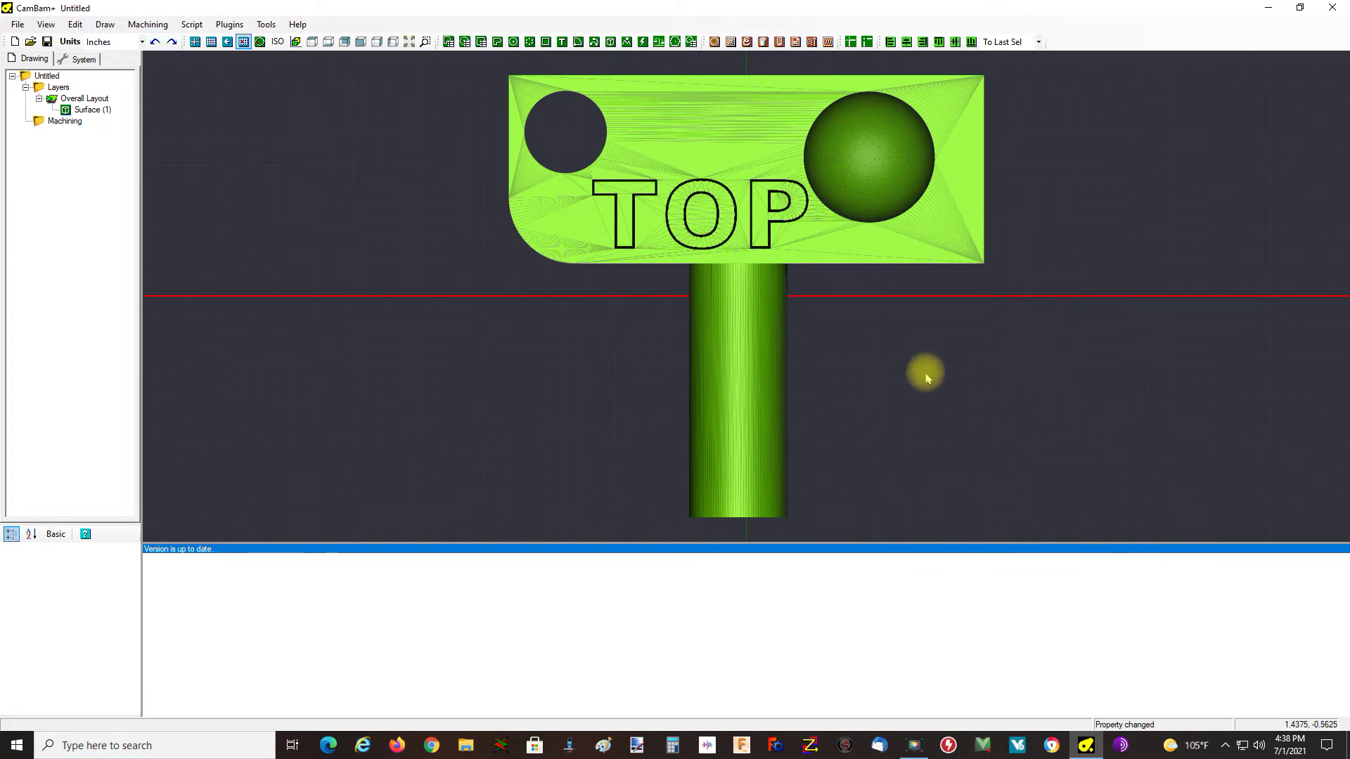
pyautogui.keyDown('alt'); pyautogui.moveTo(979, 377); pyautogui.dragTo(1061, 293); pyautogui.keyUp('alt')
pyautogui.rightClick(1055, 247)
pyautogui.moveTo(1111, 271)
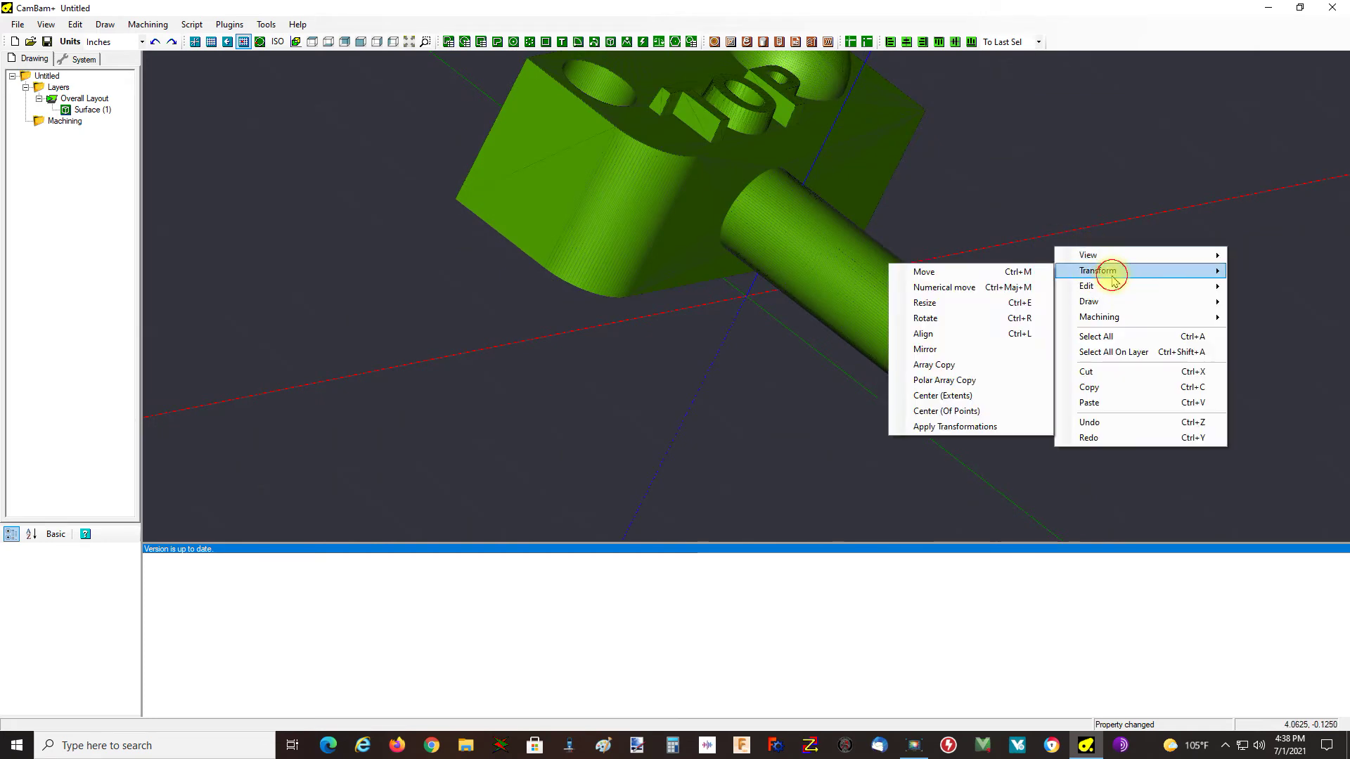
pyautogui.click(968, 341)
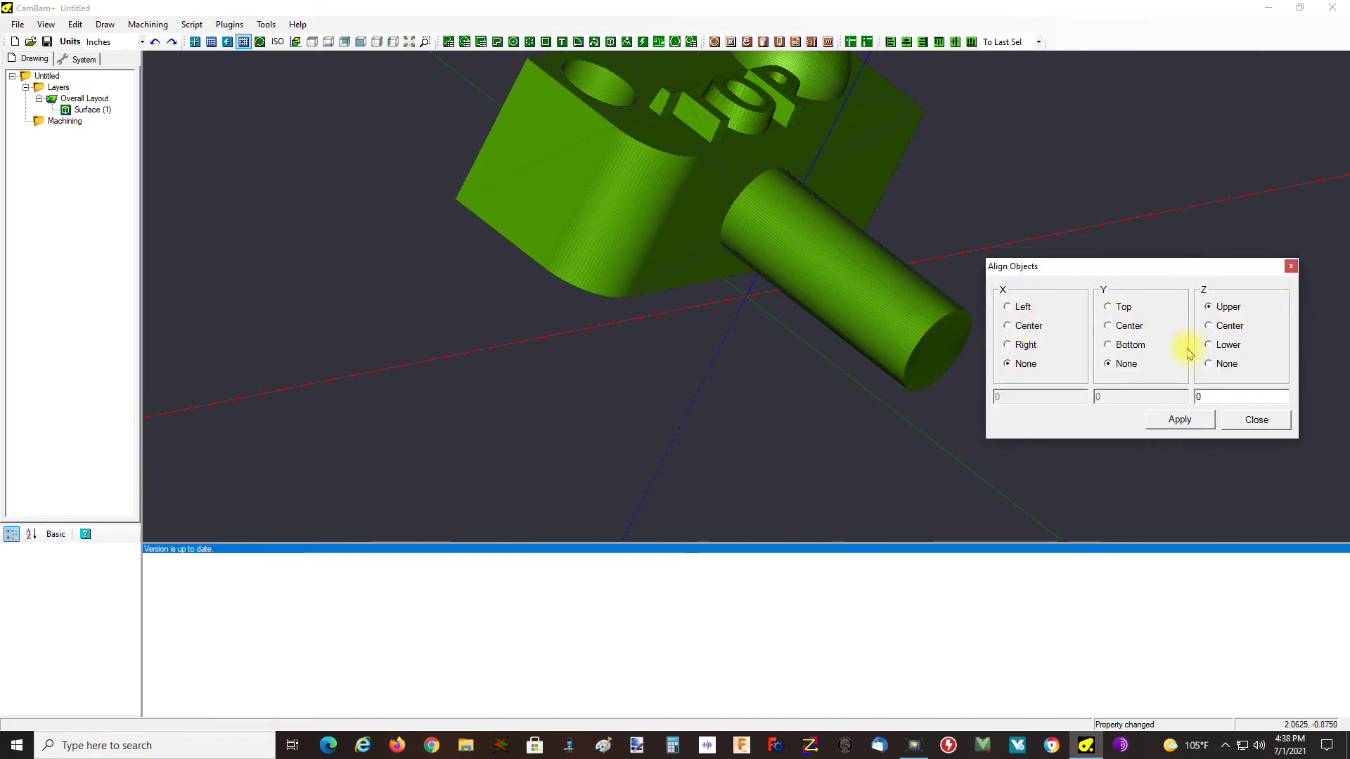
pyautogui.click(1190, 426)
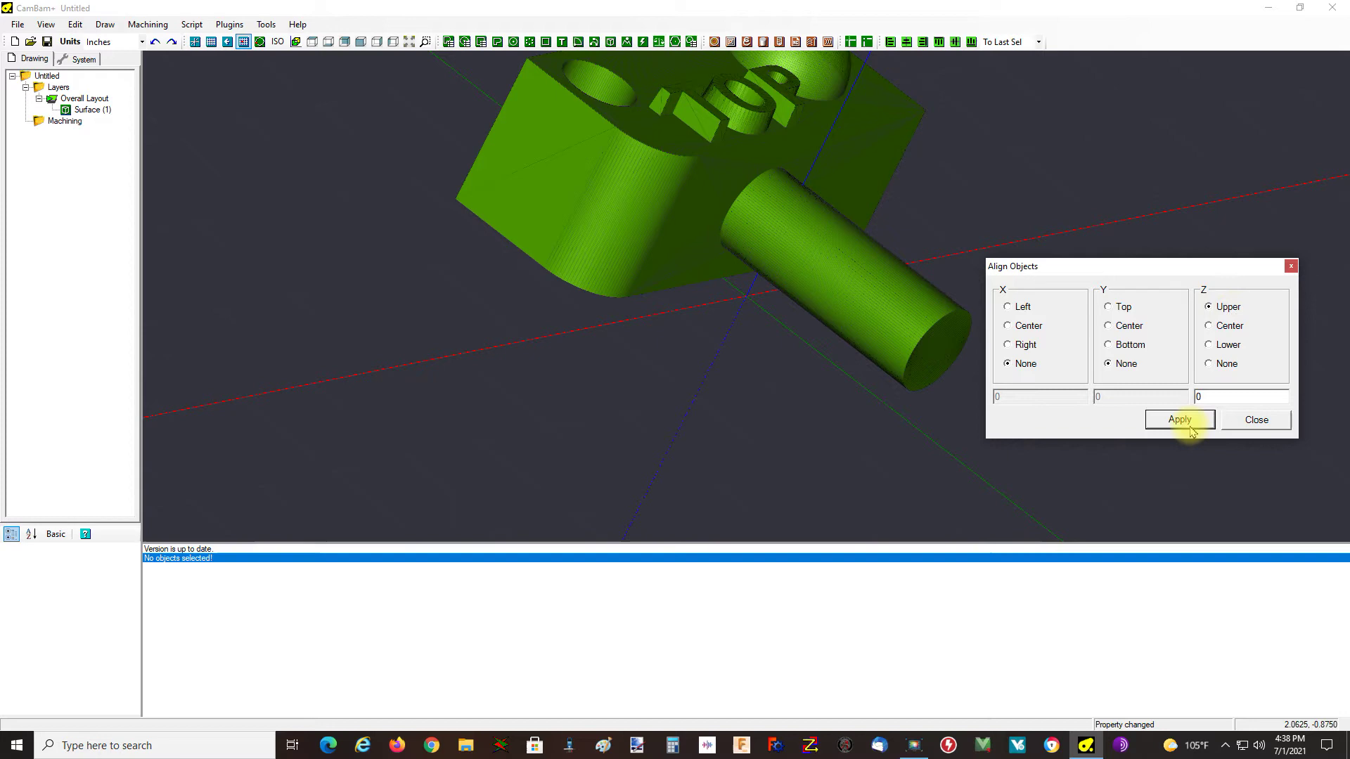
pyautogui.click(1191, 427)
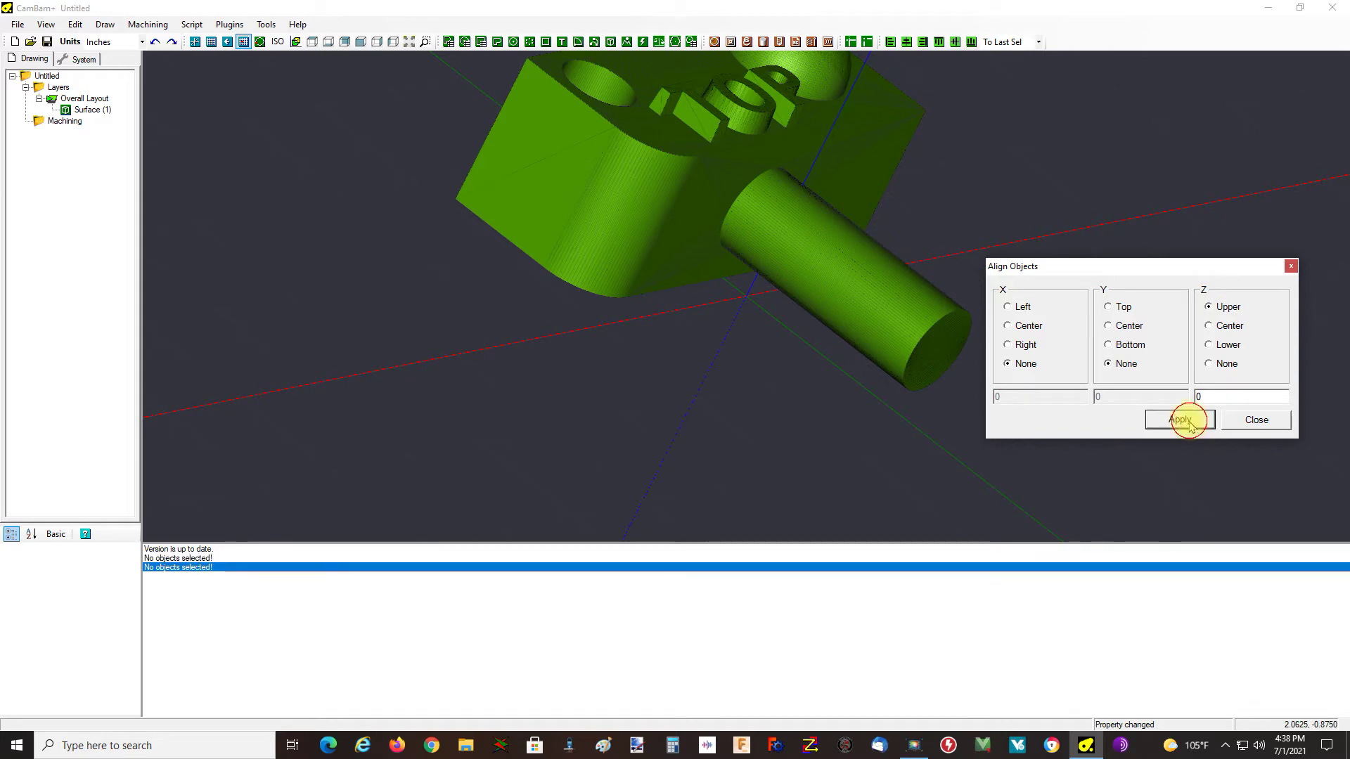
pyautogui.click(807, 236)
pyautogui.click(1167, 416)
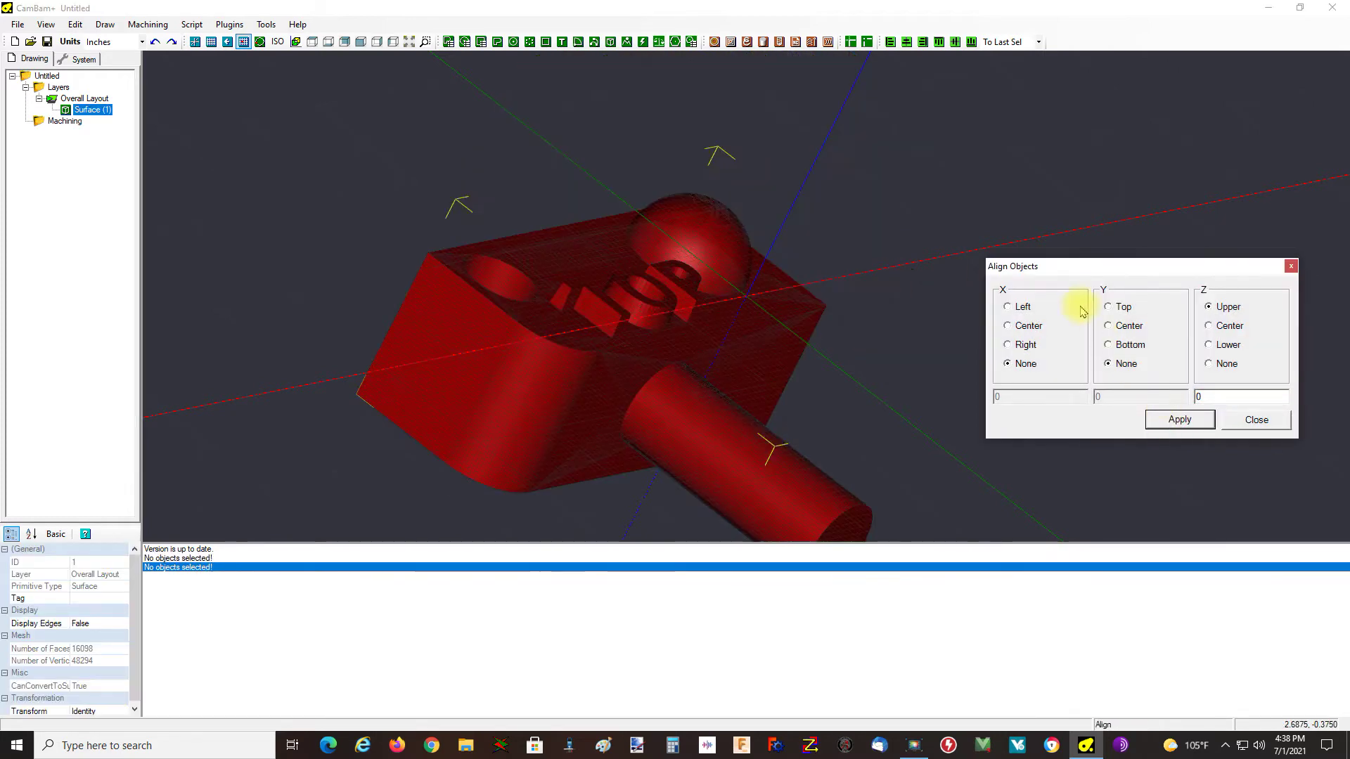
pyautogui.click(1261, 424)
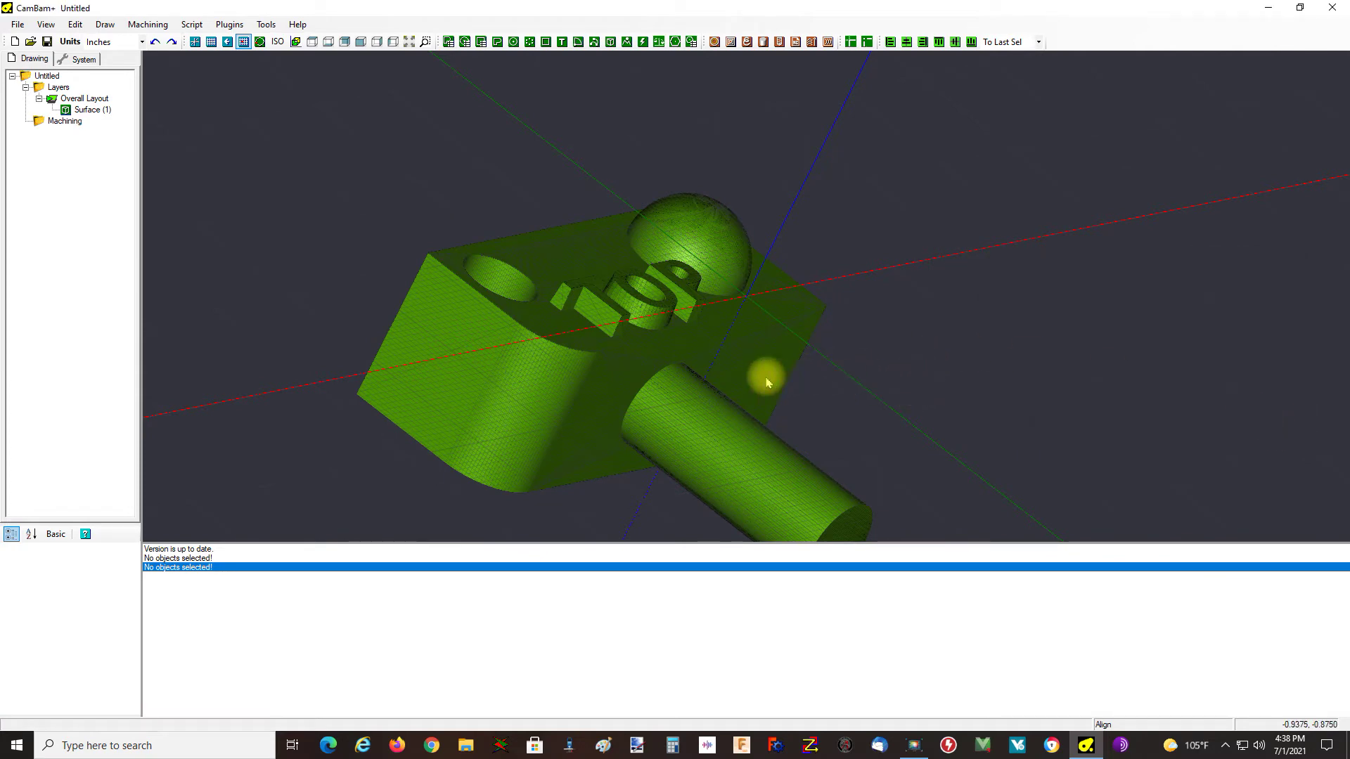
pyautogui.keyDown('alt'); pyautogui.doubleClick(766, 380); pyautogui.keyUp('alt')
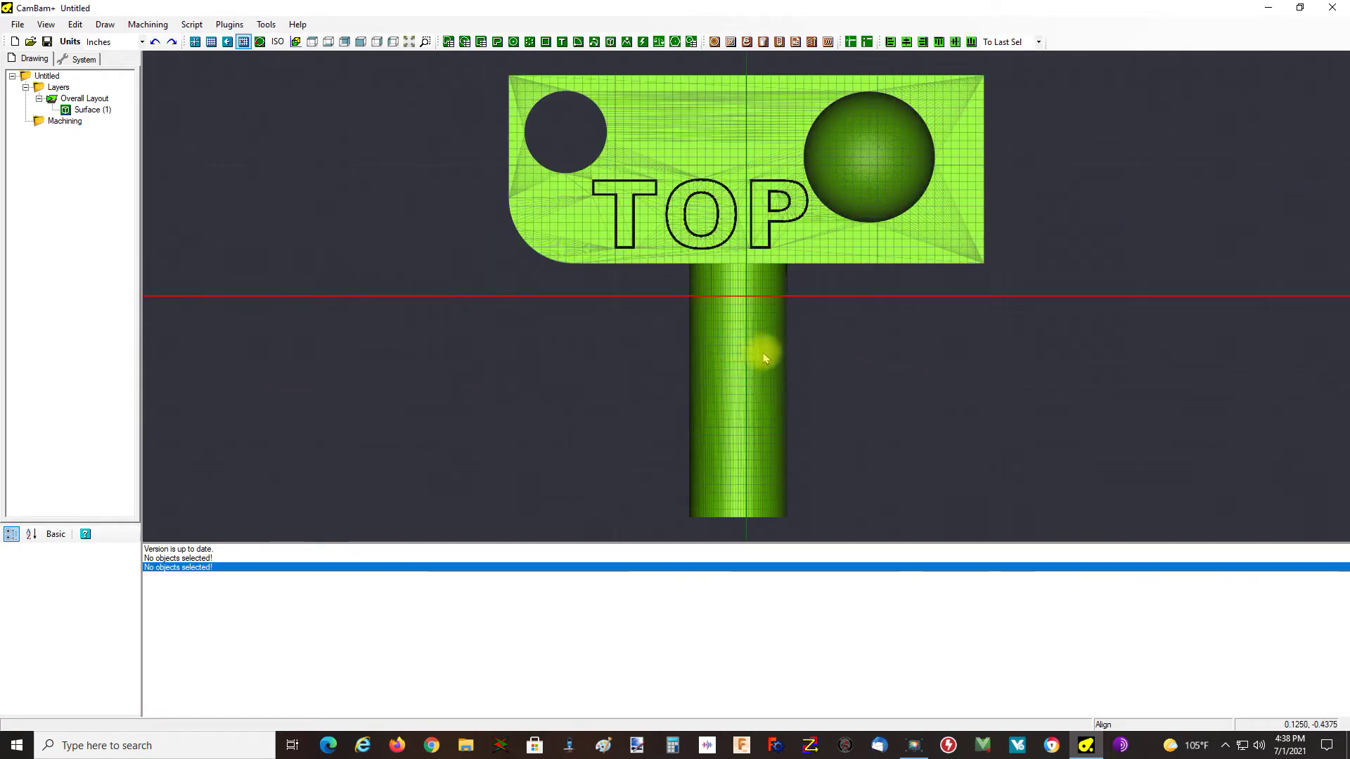
pyautogui.keyDown('alt'); pyautogui.moveTo(754, 359); pyautogui.dragTo(753, 311); pyautogui.keyUp('alt')
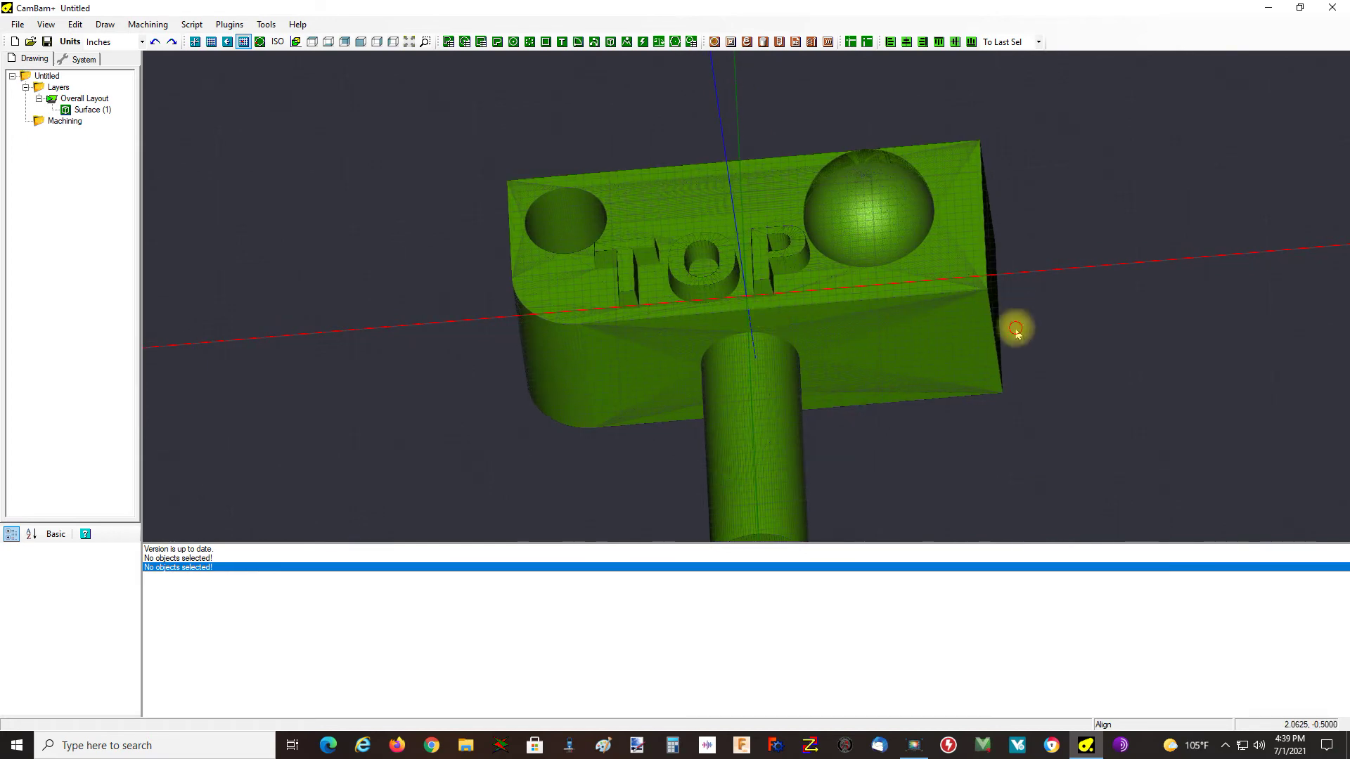
# Step: Translate Surface (1) by -0.01 along the Z axis via its Transform property
pyautogui.click(798, 347)
pyautogui.rightClick(883, 323)
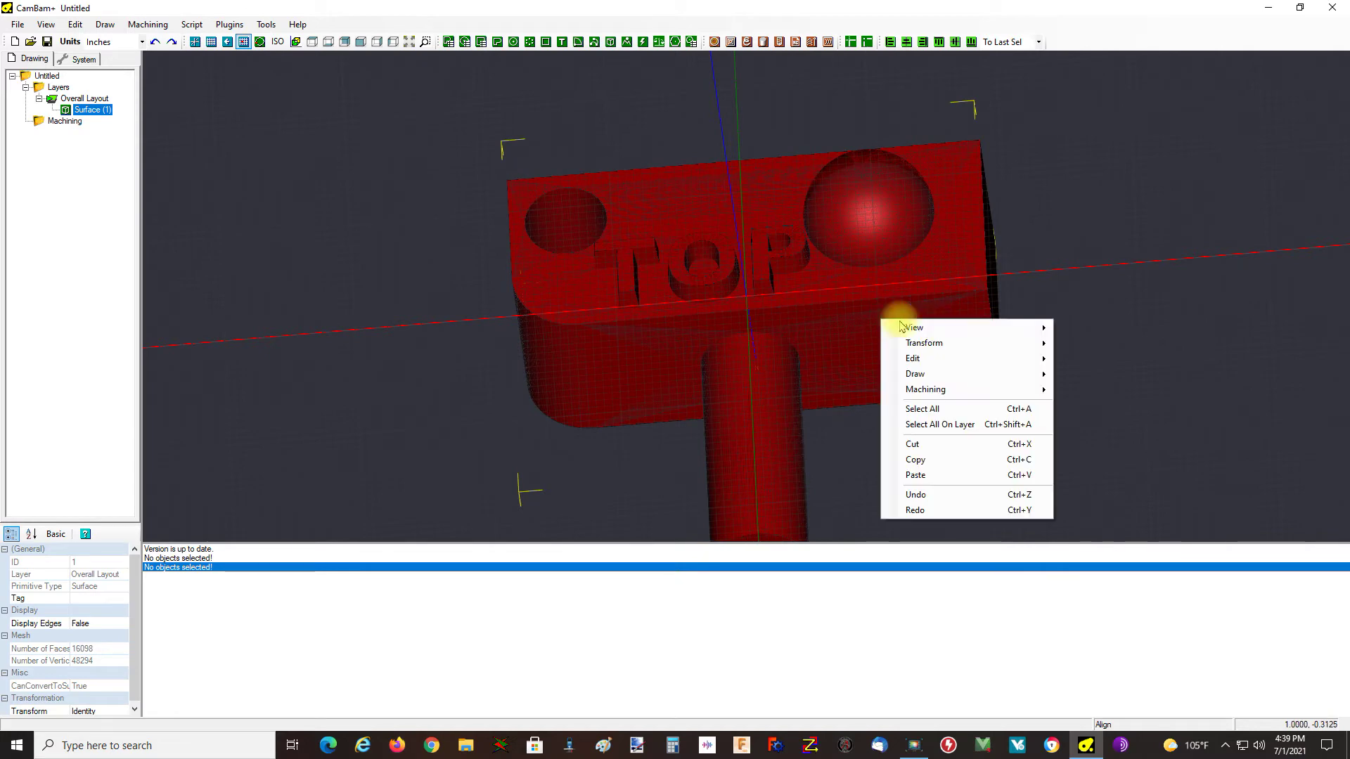
pyautogui.moveTo(953, 343)
pyautogui.click(106, 709)
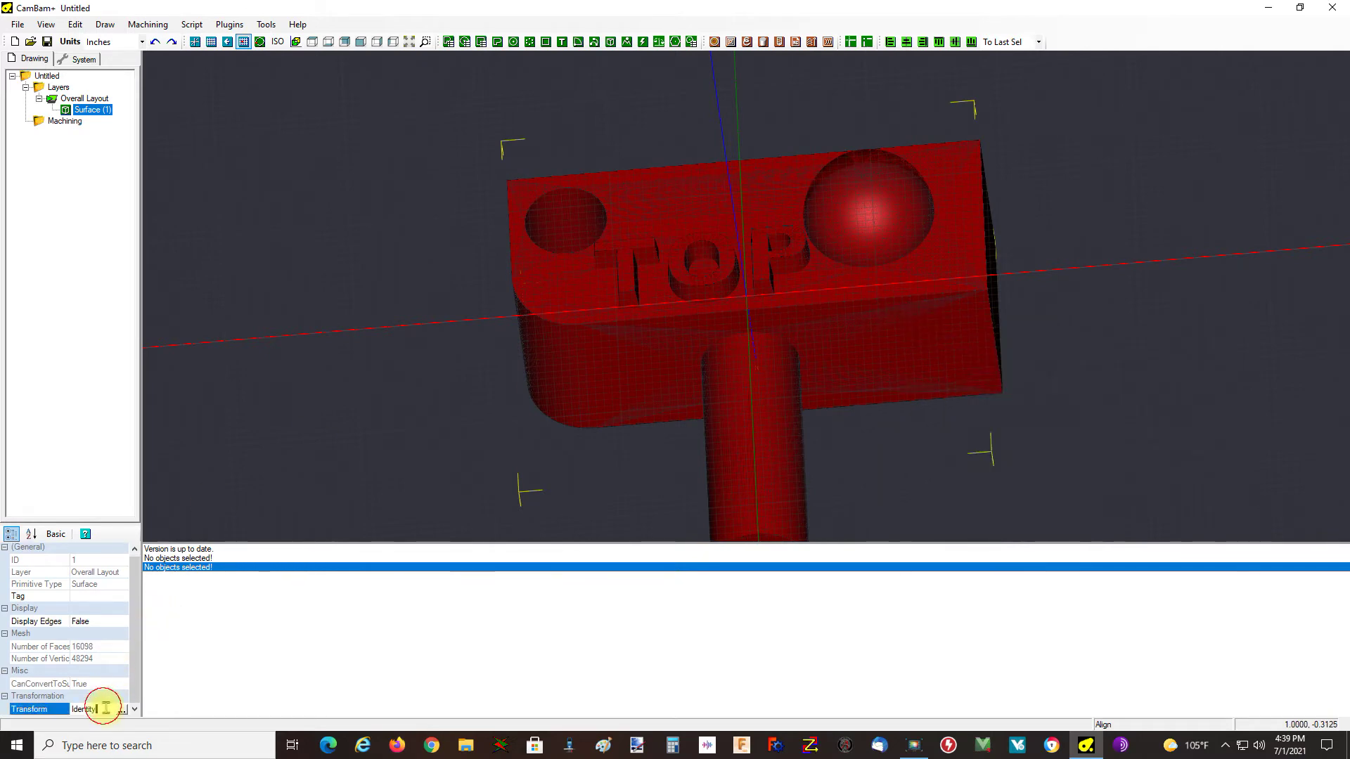
pyautogui.click(118, 709)
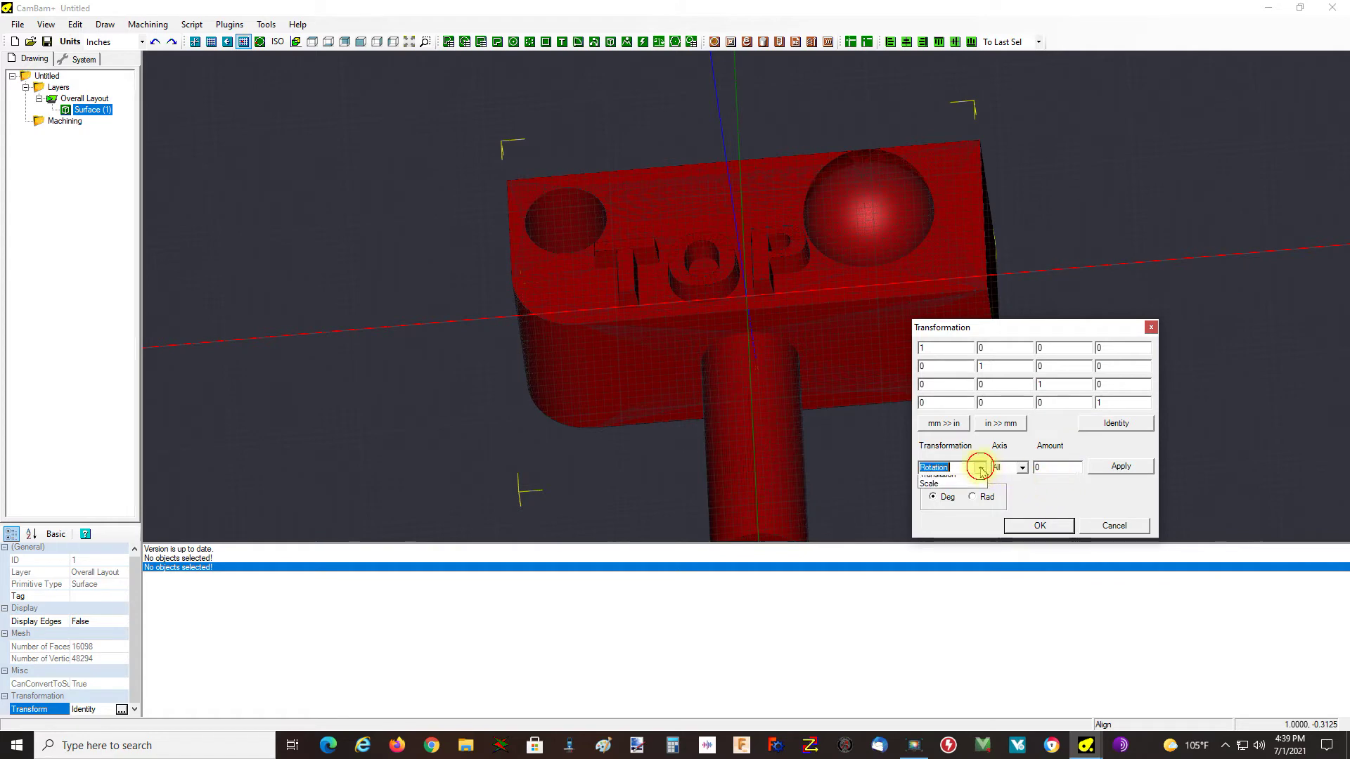
pyautogui.click(951, 486)
pyautogui.click(1021, 468)
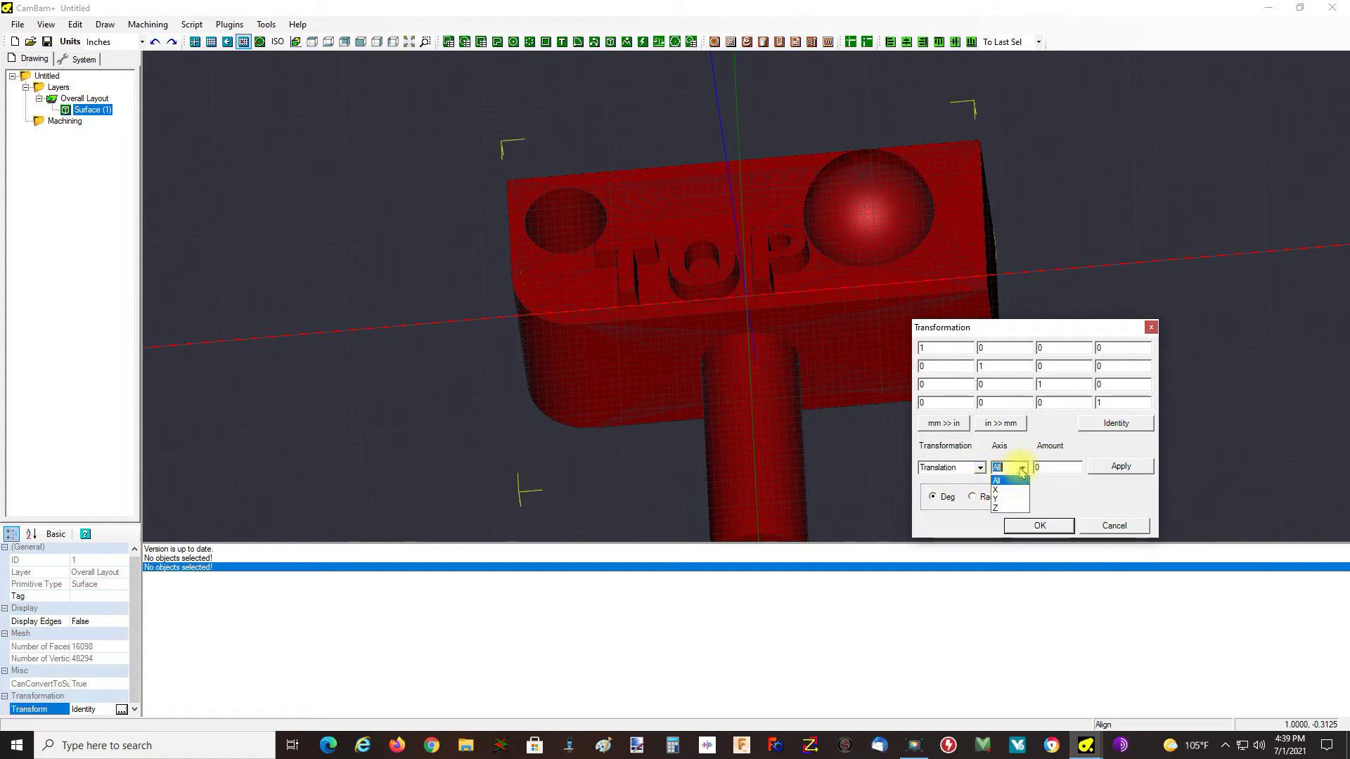
pyautogui.click(997, 508)
pyautogui.doubleClick(1046, 469)
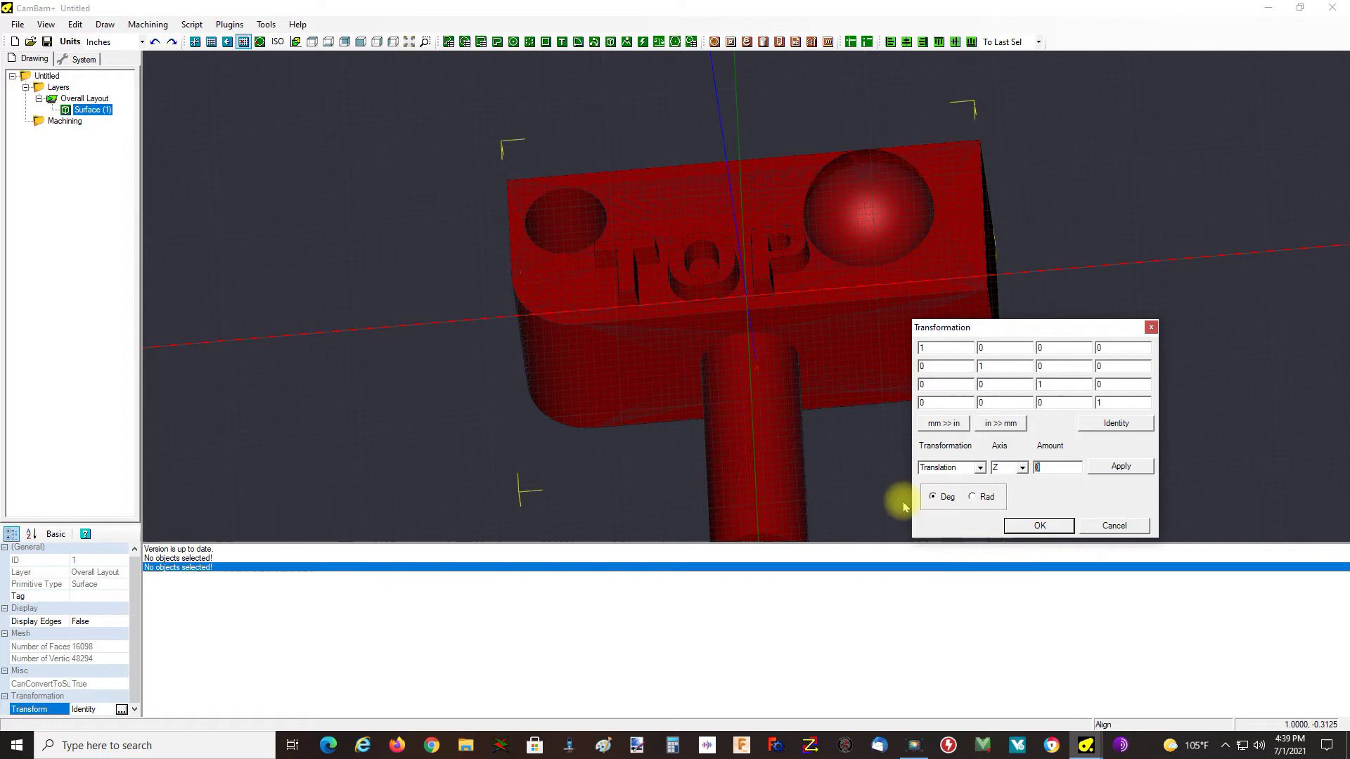
pyautogui.write('-.01')
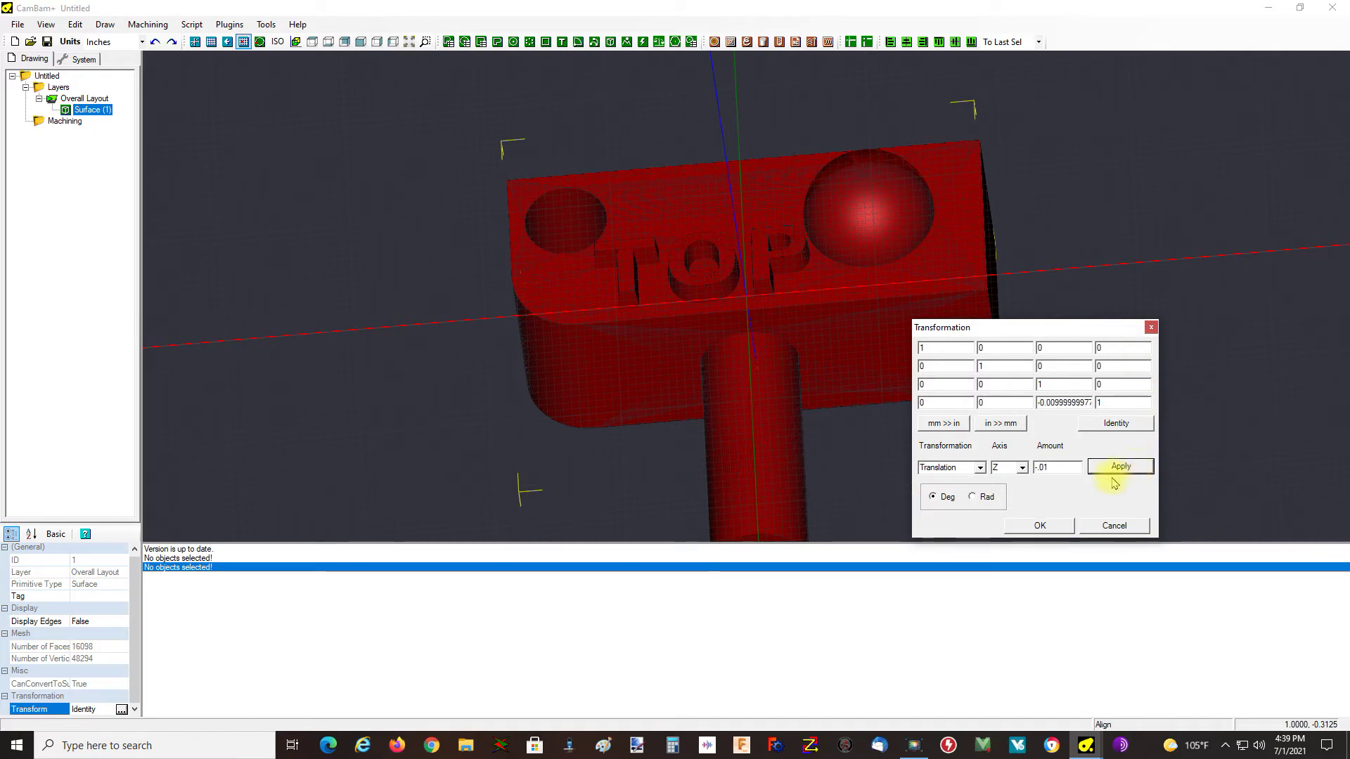
pyautogui.click(1051, 528)
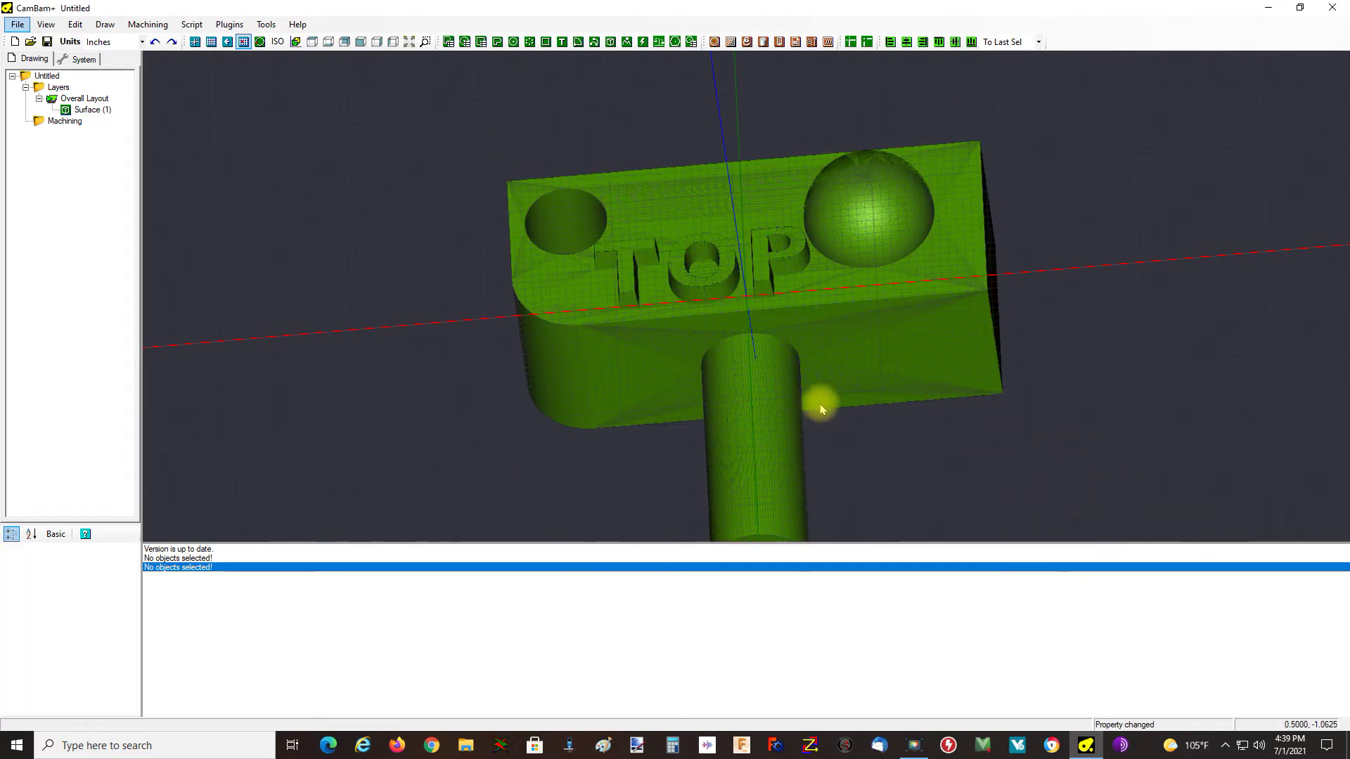
pyautogui.keyDown('alt'); pyautogui.moveTo(818, 411); pyautogui.dragTo(946, 344); pyautogui.keyUp('alt')
pyautogui.keyDown('alt'); pyautogui.doubleClick(1075, 328); pyautogui.keyUp('alt')
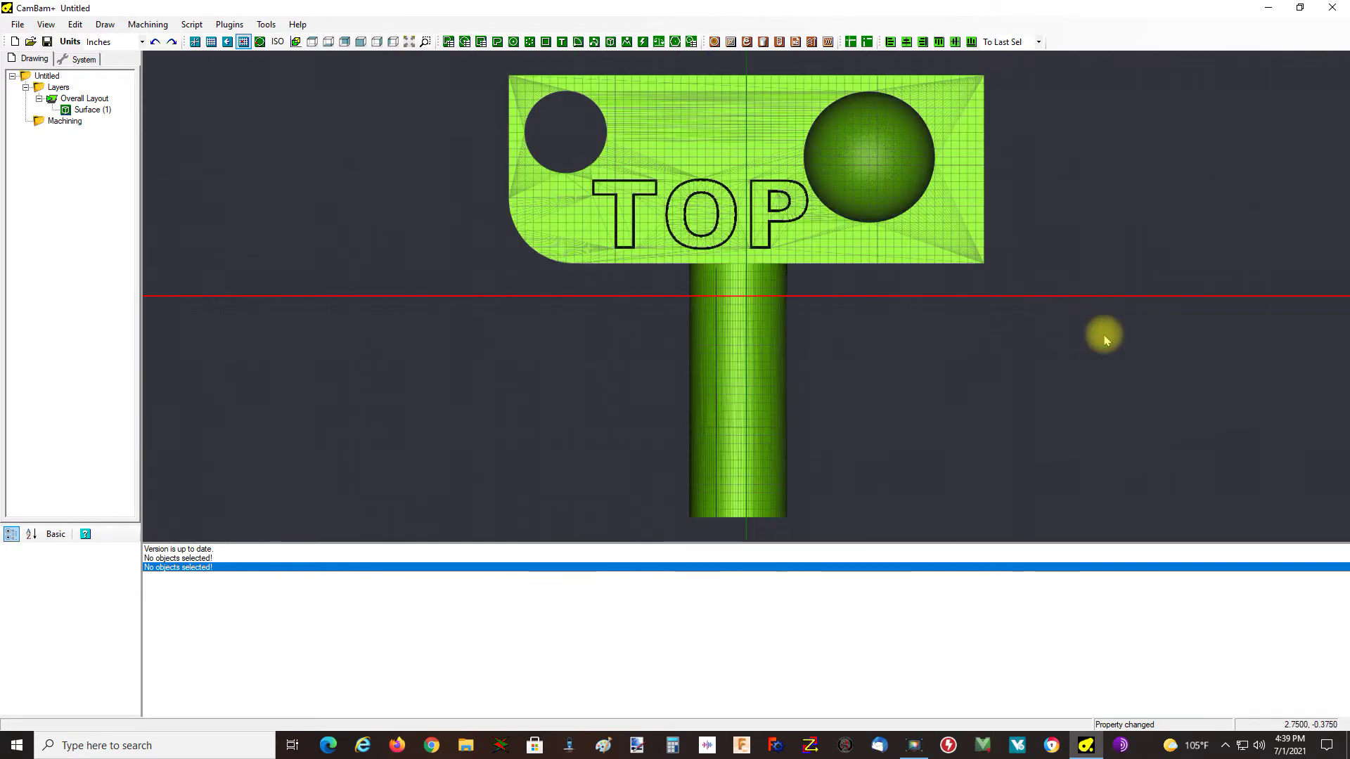
pyautogui.click(496, 43)
pyautogui.click(485, 149)
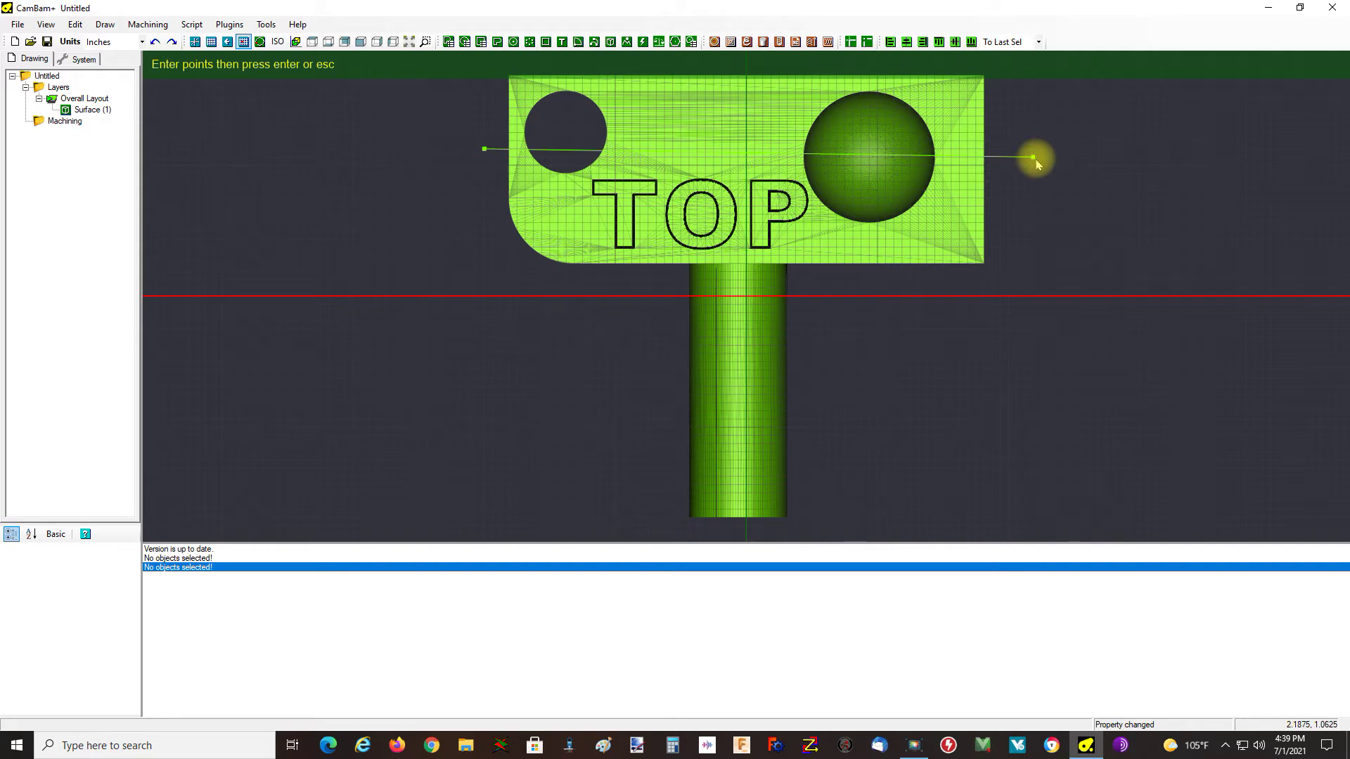
pyautogui.click(1034, 158)
pyautogui.press('Return')
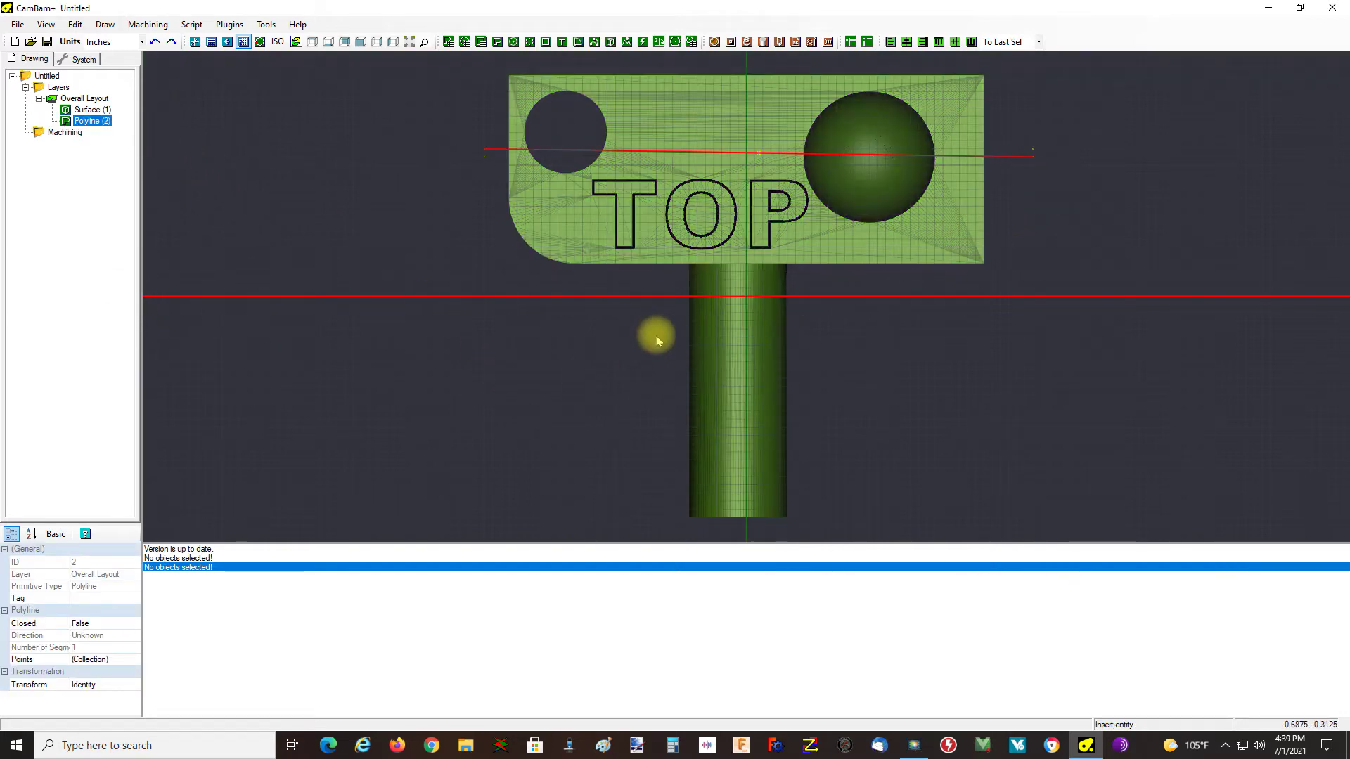
pyautogui.keyDown('alt'); pyautogui.moveTo(603, 377); pyautogui.dragTo(605, 283); pyautogui.keyUp('alt')
pyautogui.click(910, 205)
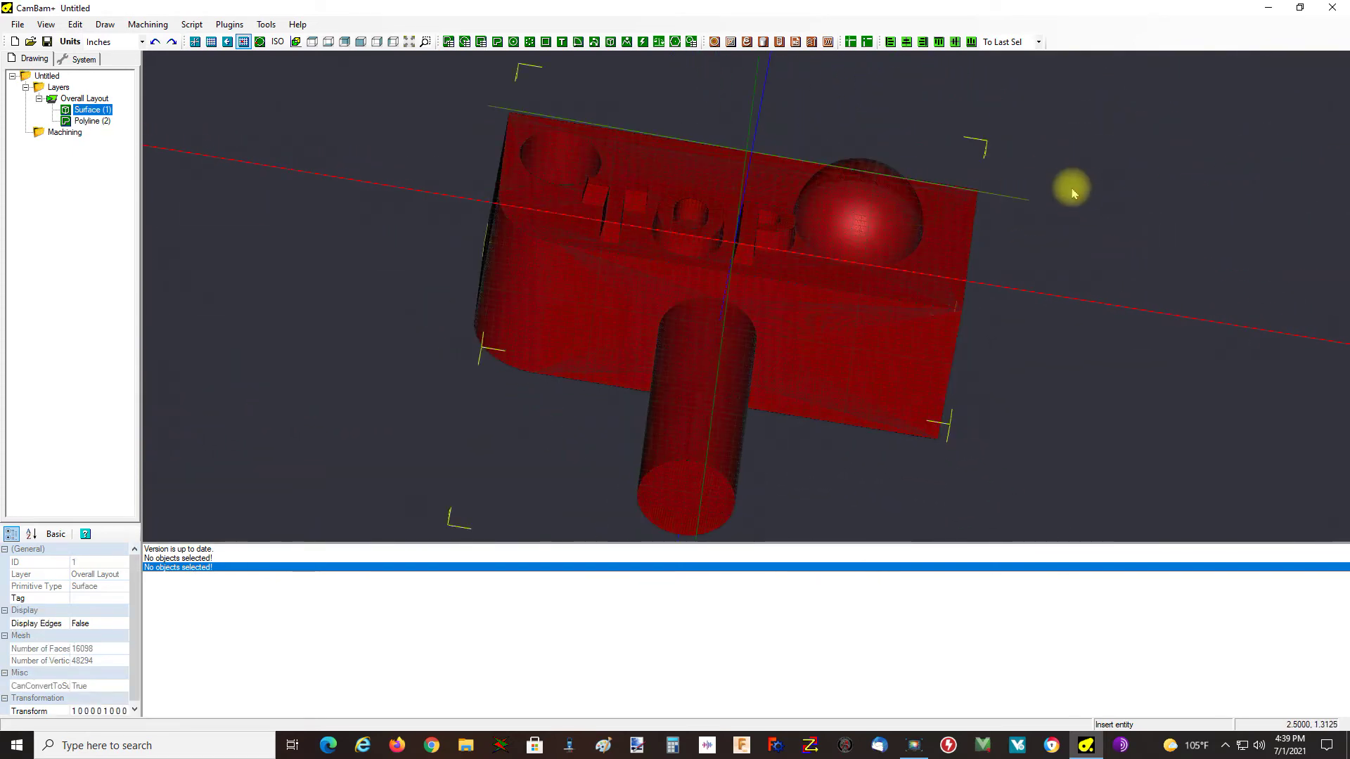
pyautogui.click(1039, 193)
pyautogui.click(1020, 198)
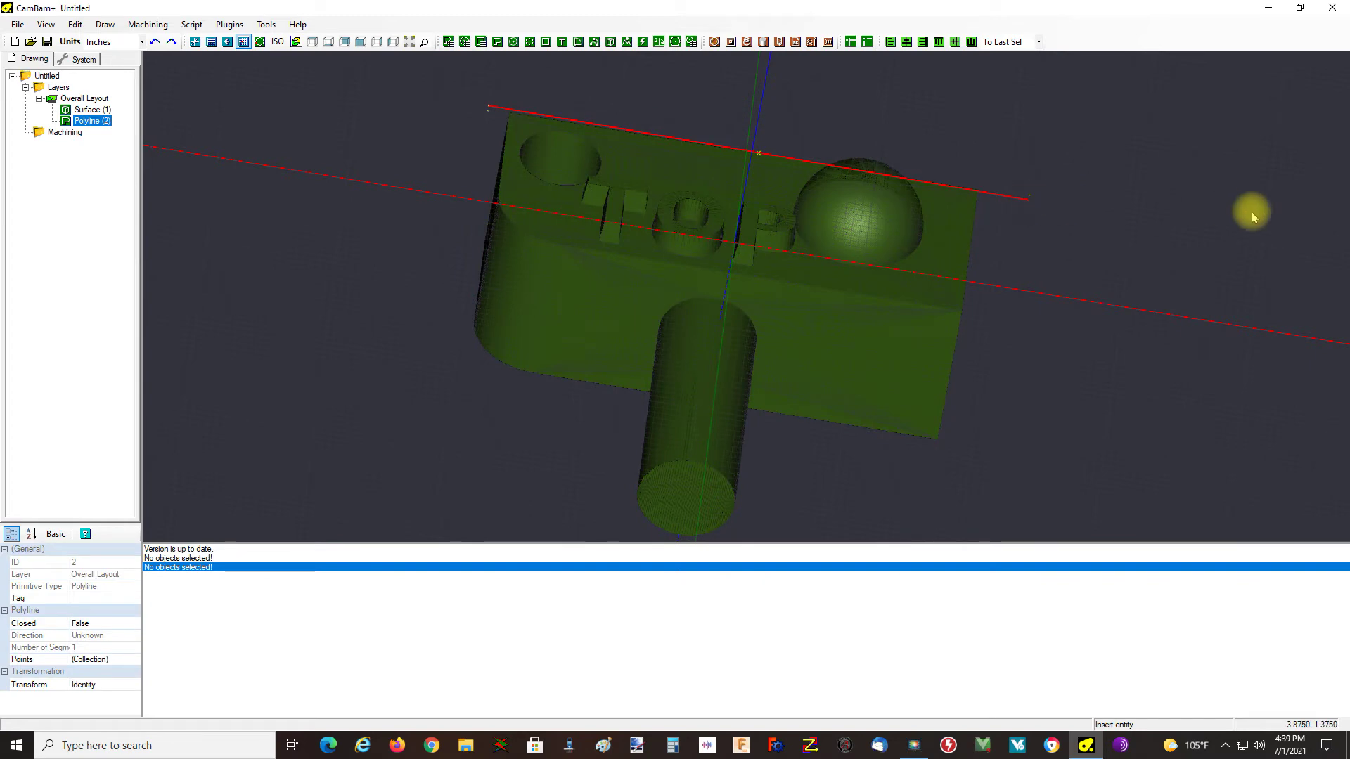
pyautogui.press('Delete')
pyautogui.click(681, 413)
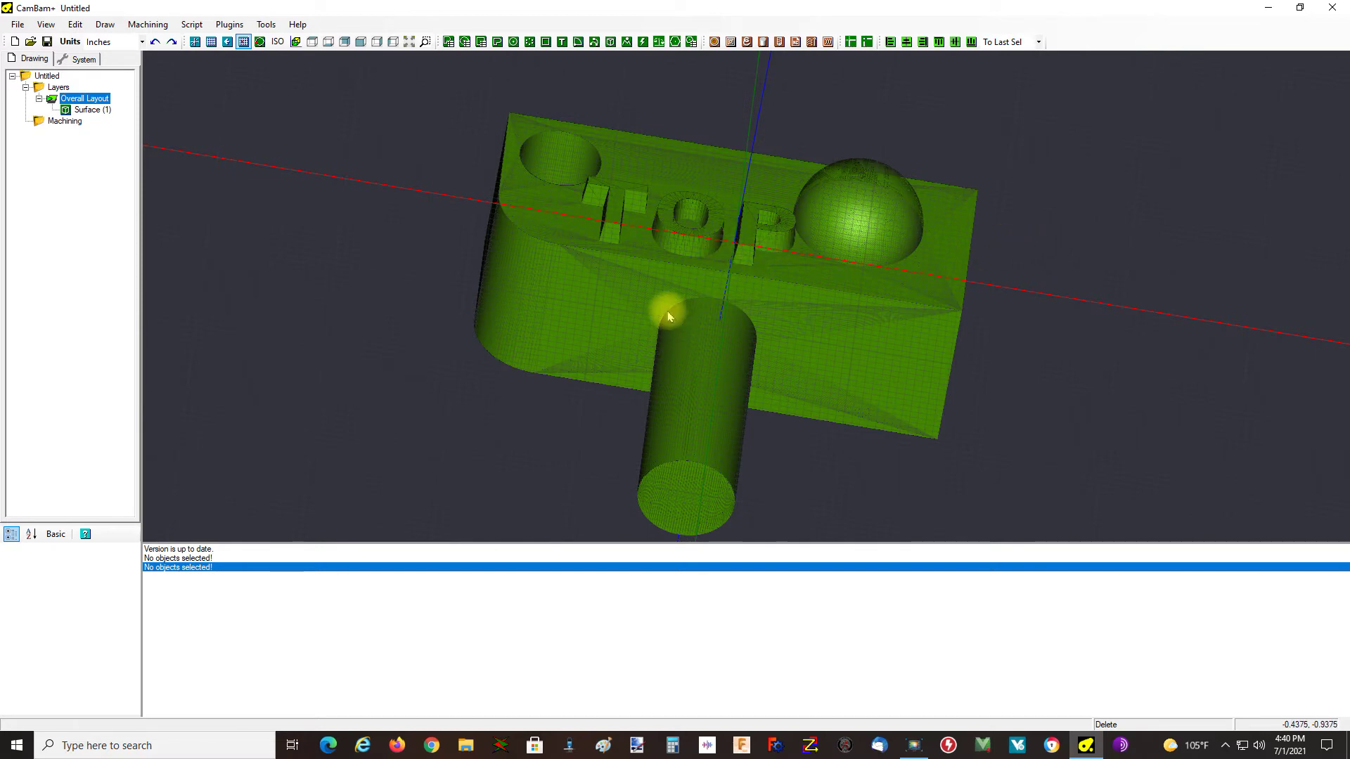
pyautogui.moveTo(669, 305); pyautogui.dragTo(645, 358, button='middle')
pyautogui.keyDown('alt'); pyautogui.doubleClick(878, 339); pyautogui.keyUp('alt')
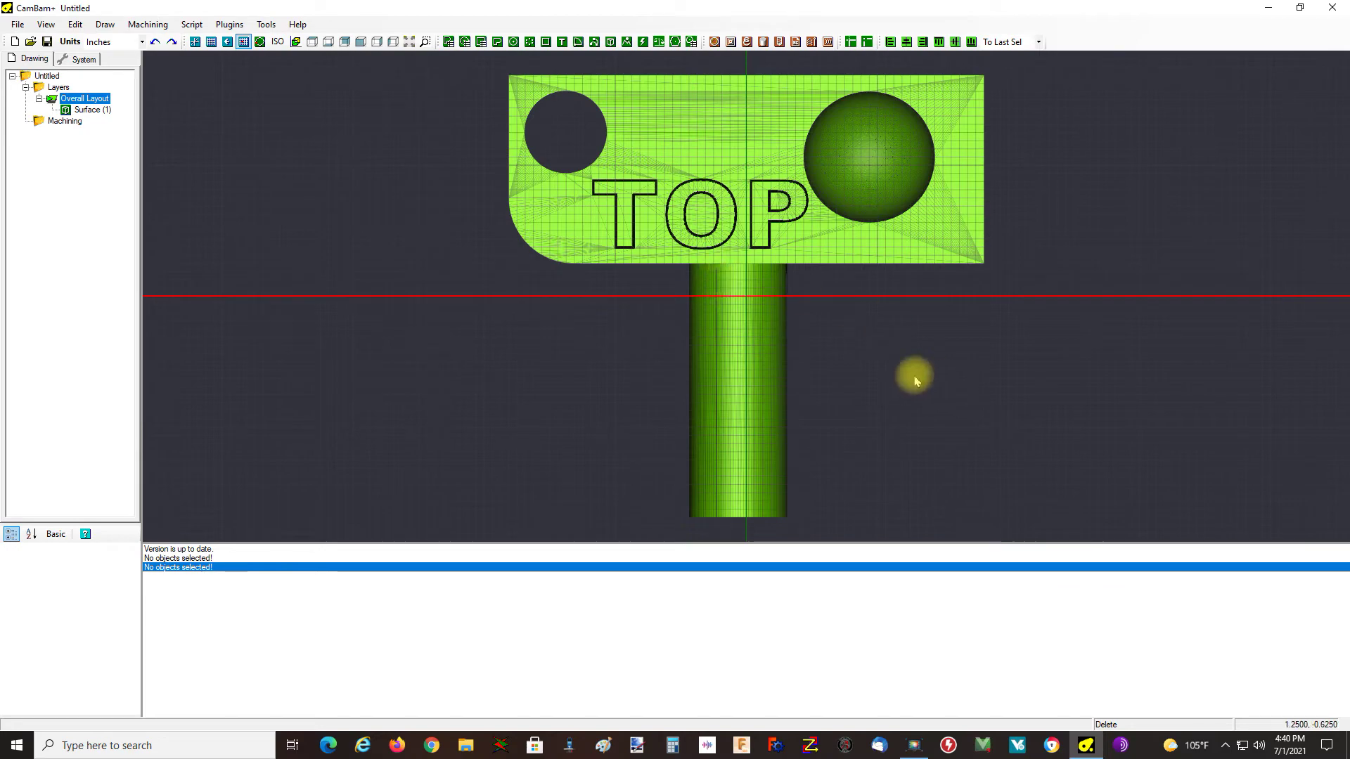
pyautogui.keyDown('alt'); pyautogui.moveTo(909, 373); pyautogui.dragTo(953, 327); pyautogui.keyUp('alt')
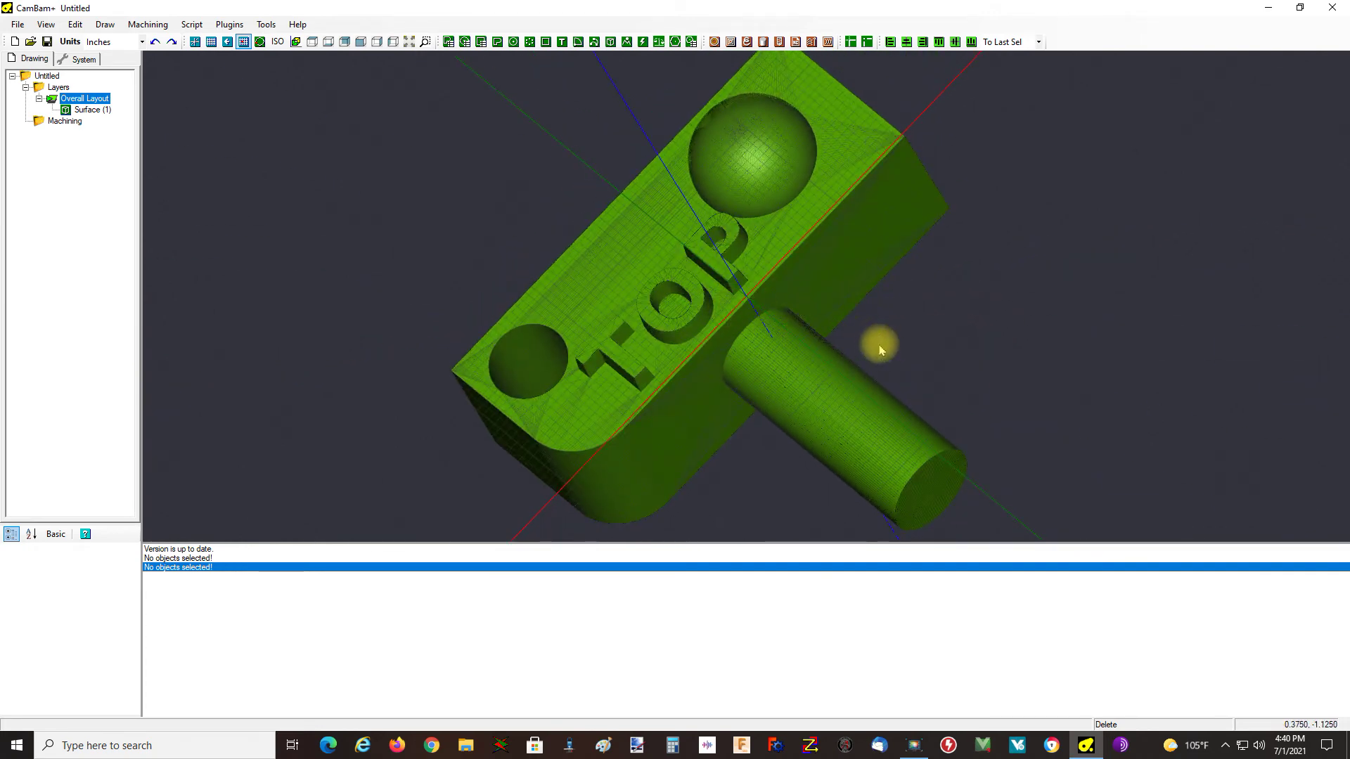
pyautogui.keyDown('alt'); pyautogui.moveTo(864, 349); pyautogui.dragTo(866, 403); pyautogui.keyUp('alt')
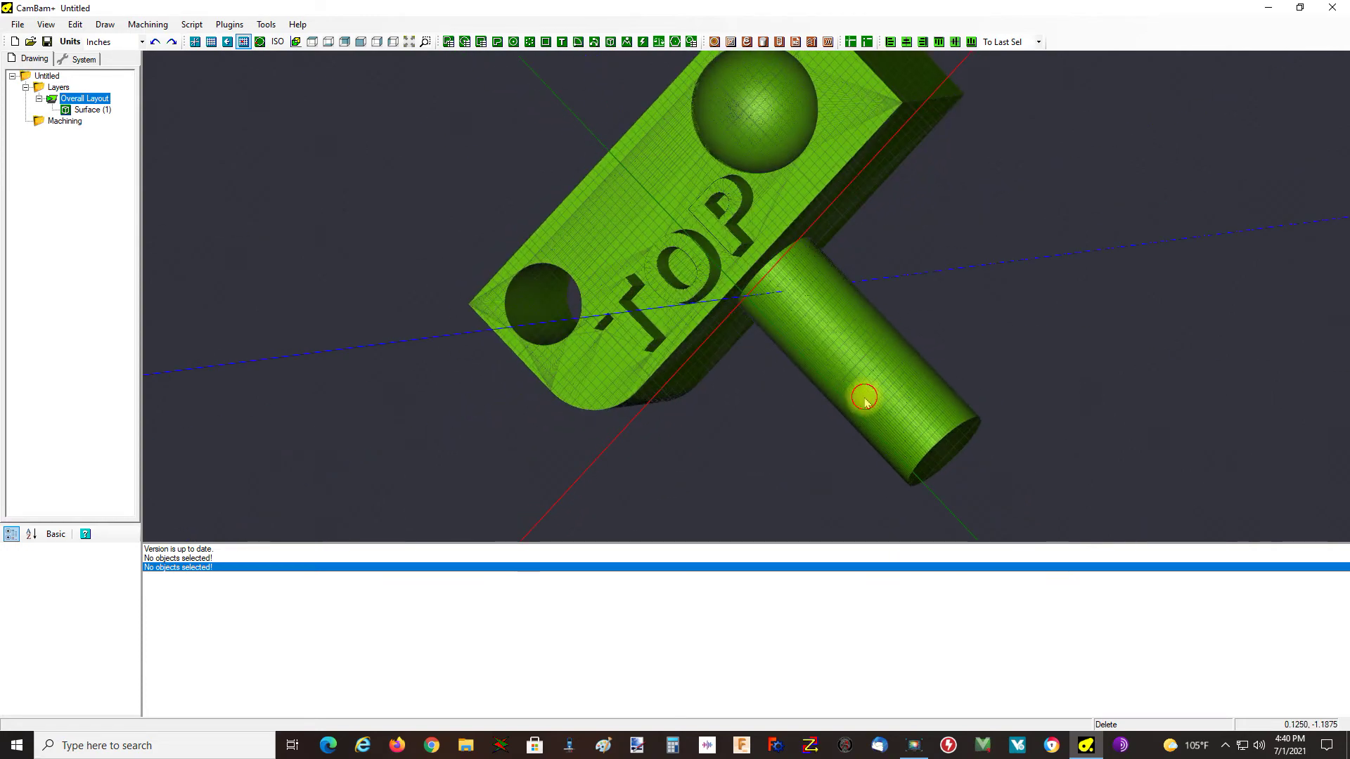
pyautogui.keyDown('alt'); pyautogui.doubleClick(864, 401); pyautogui.keyUp('alt')
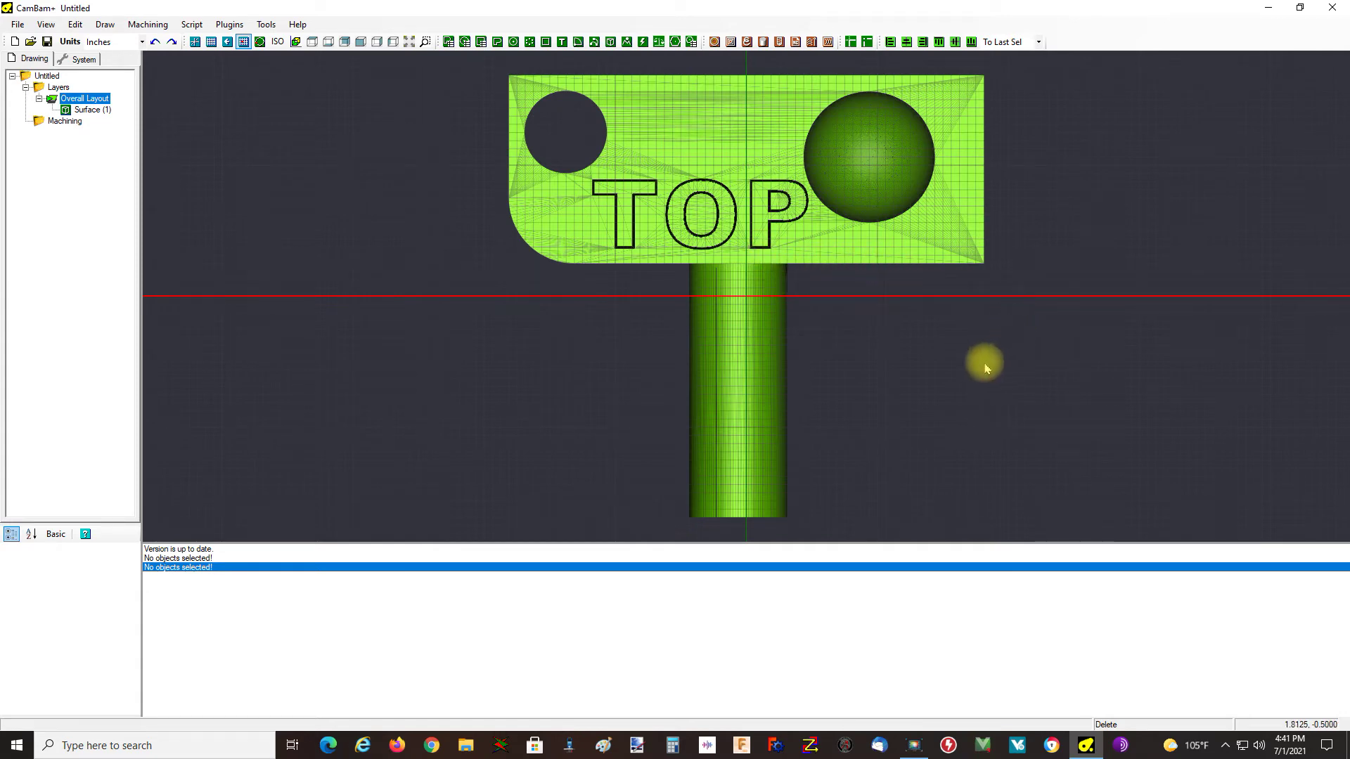
pyautogui.click(655, 163)
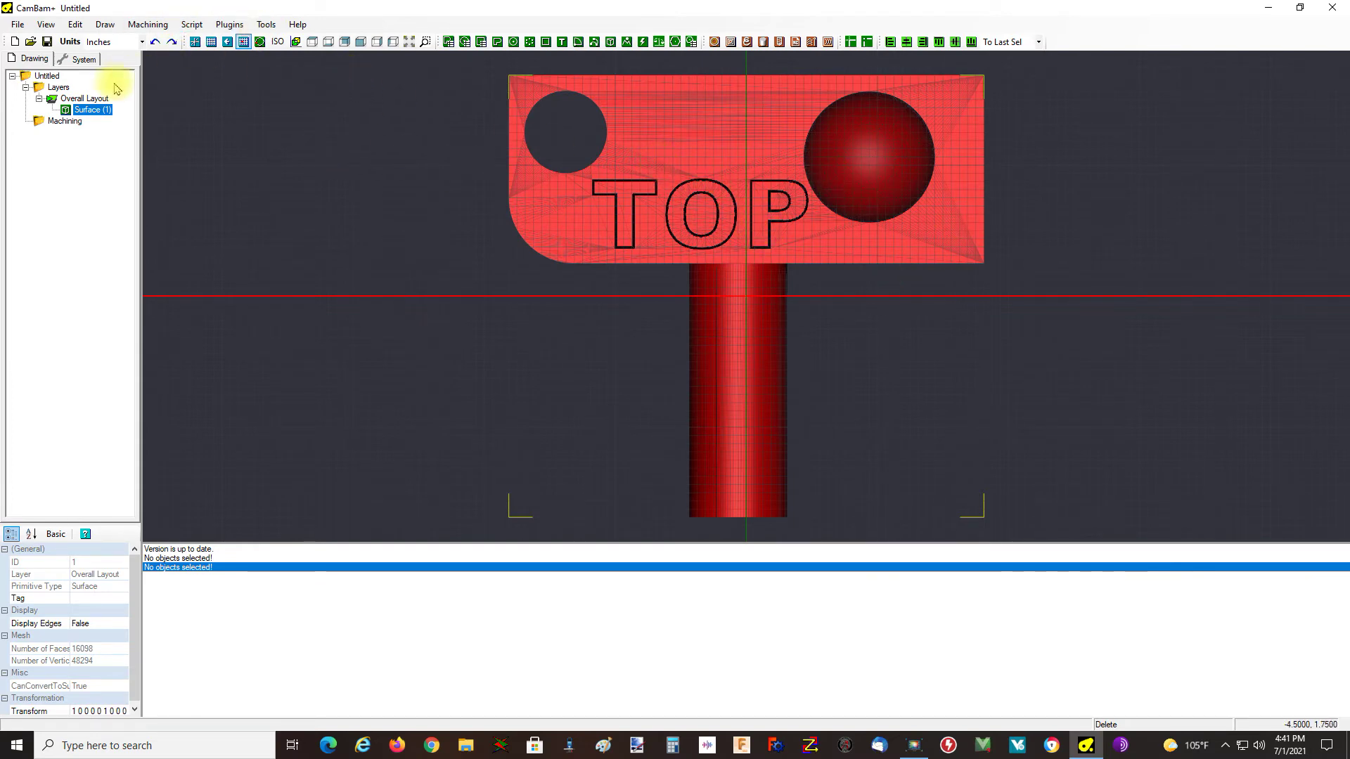
# Step: Add an Edges layer and run Edge Detect on the surface to create outline curves
pyautogui.rightClick(83, 98)
pyautogui.click(148, 103)
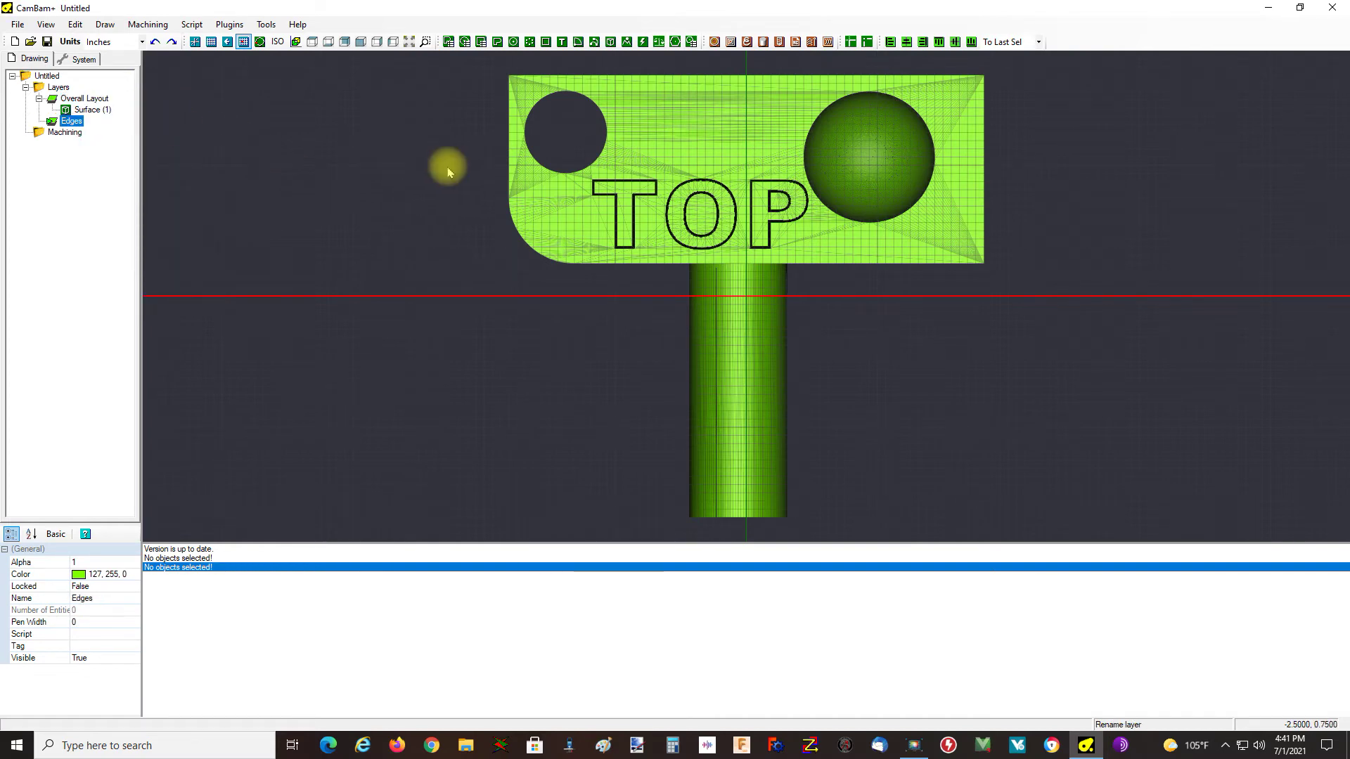
pyautogui.click(654, 114)
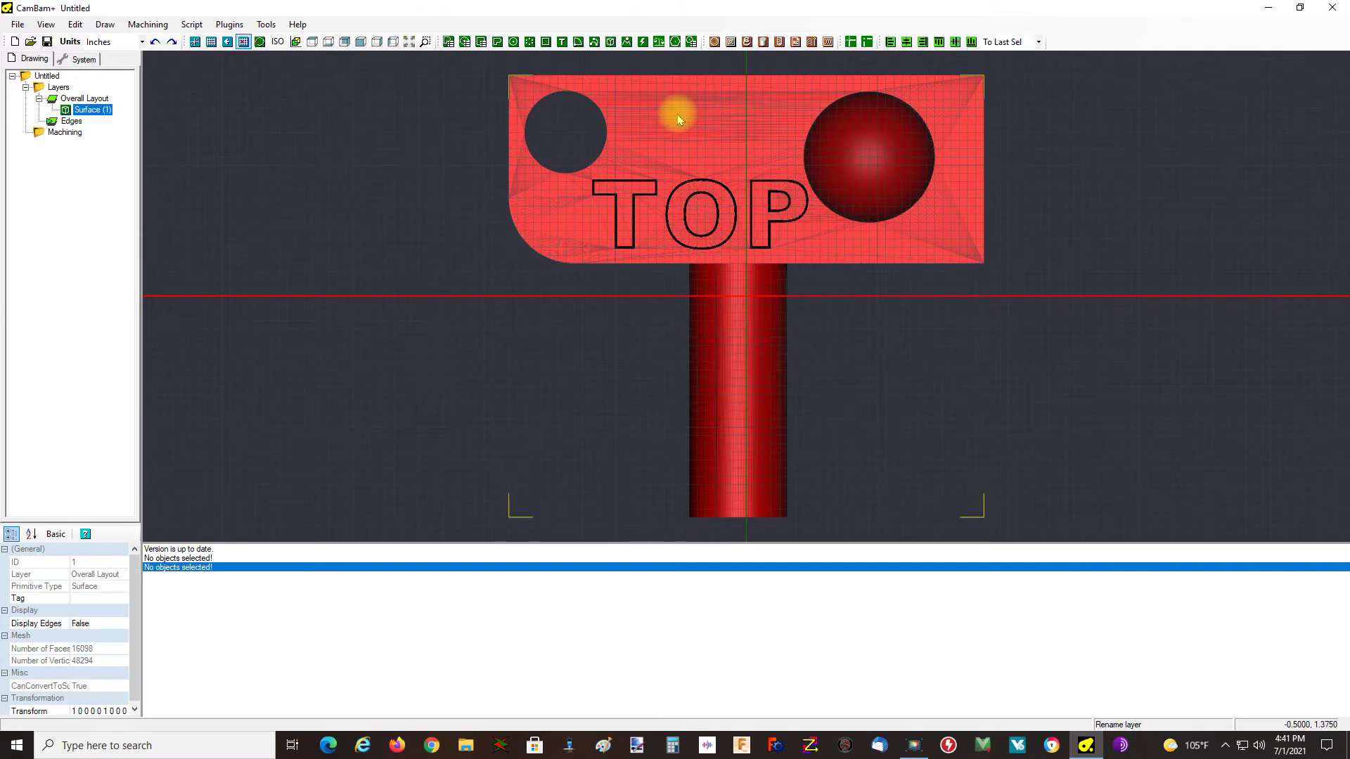
pyautogui.click(75, 25)
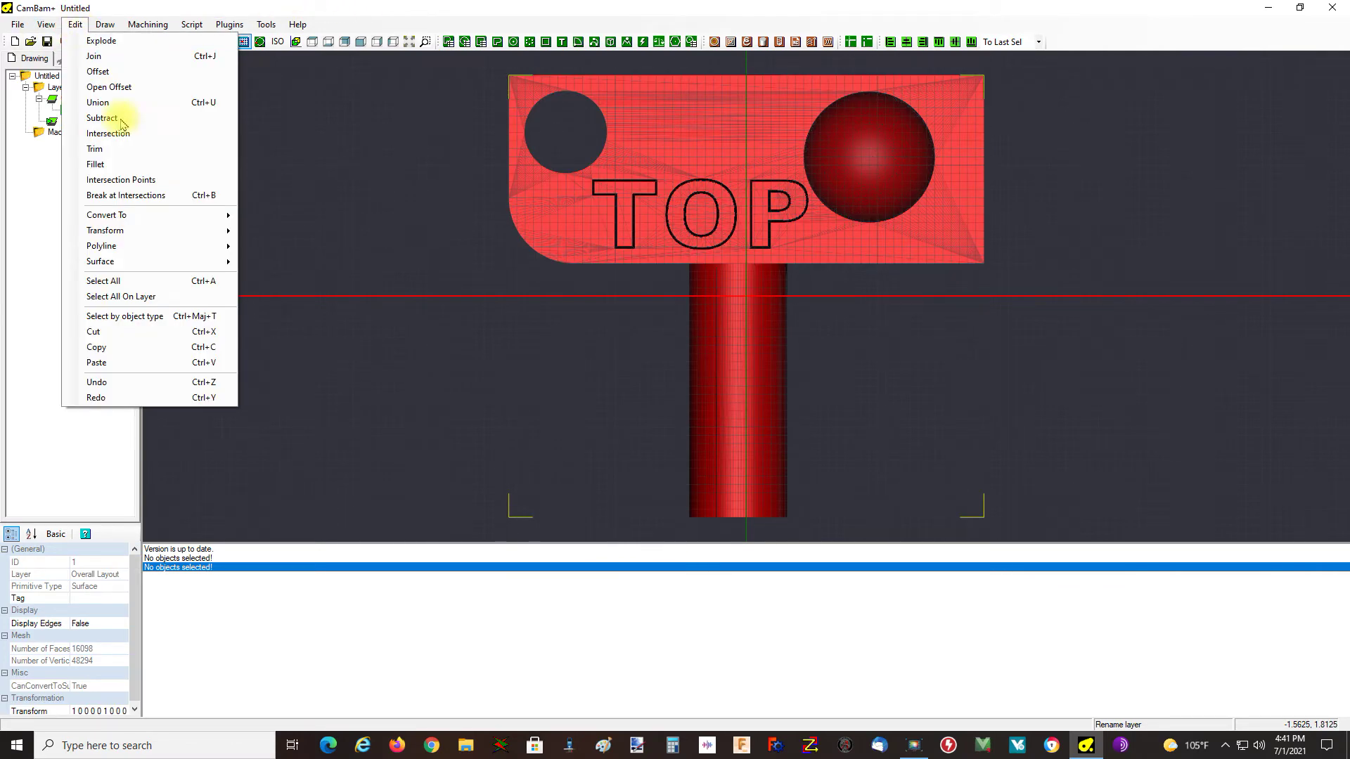
pyautogui.moveTo(127, 261)
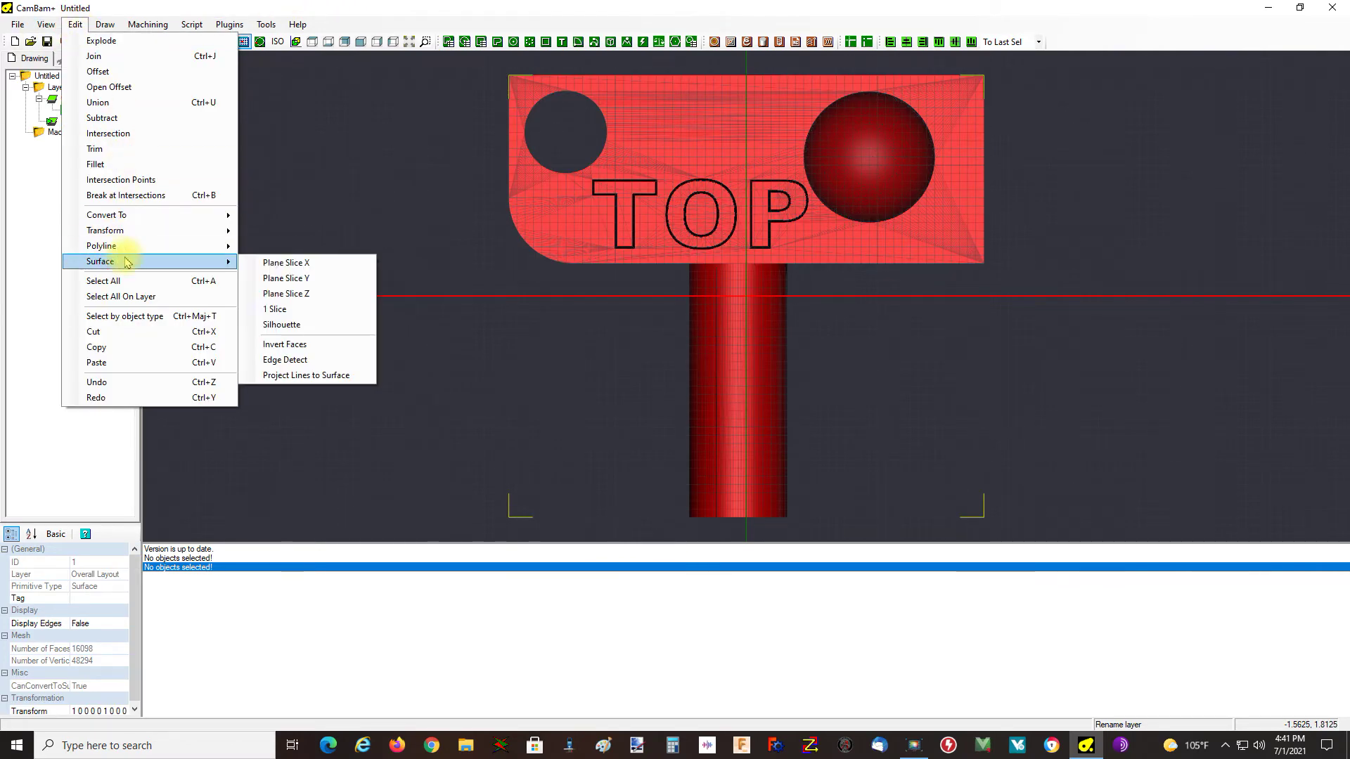
pyautogui.click(319, 361)
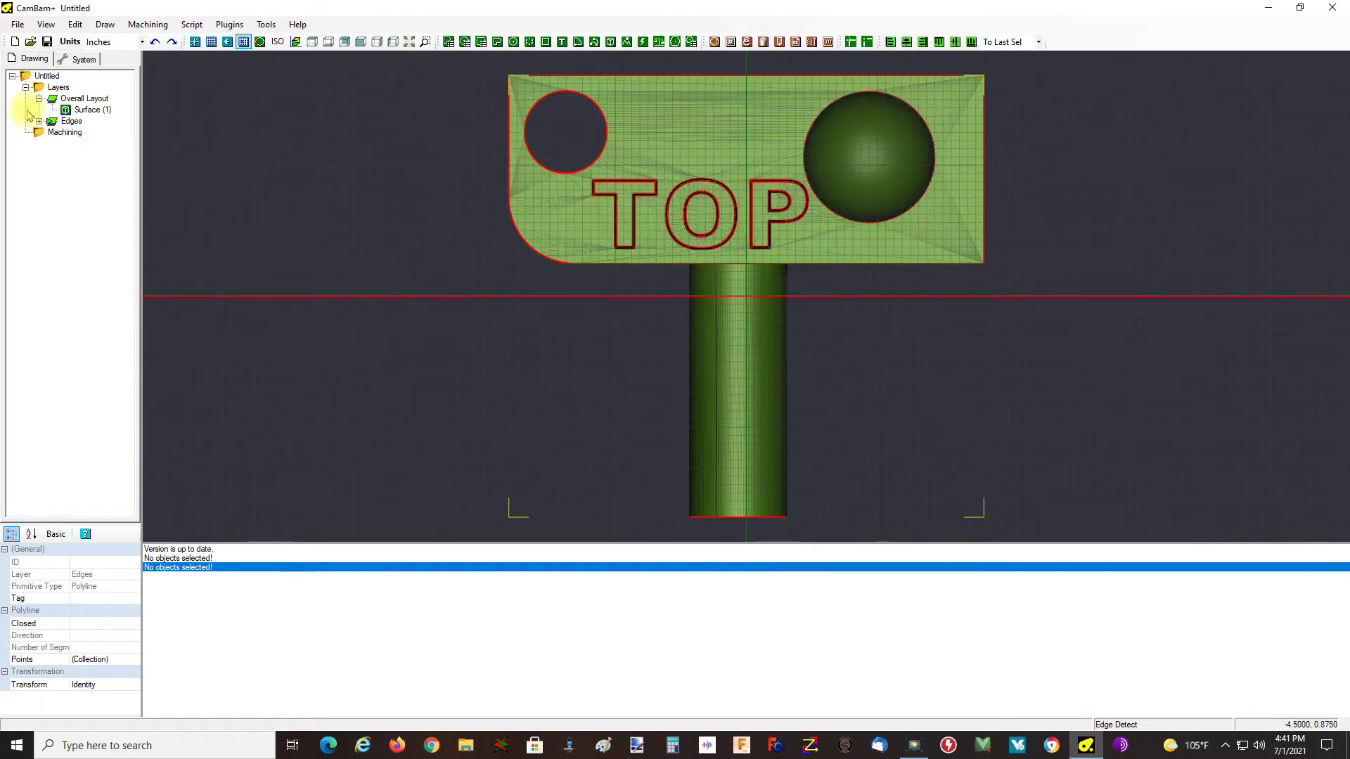
# Step: Hide the Overall Layout layer and view the 34 edge outlines on the Edges layer in 3D
pyautogui.click(85, 98)
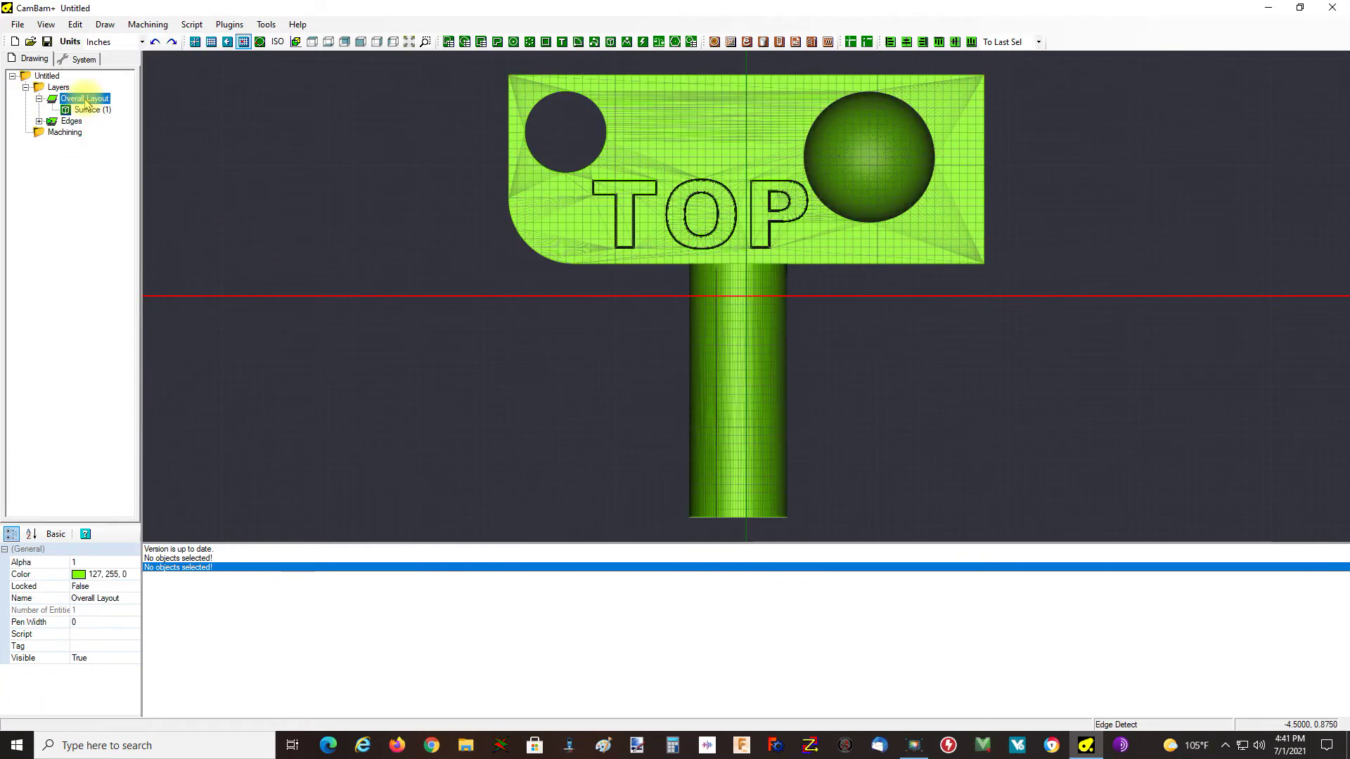
pyautogui.press('space')
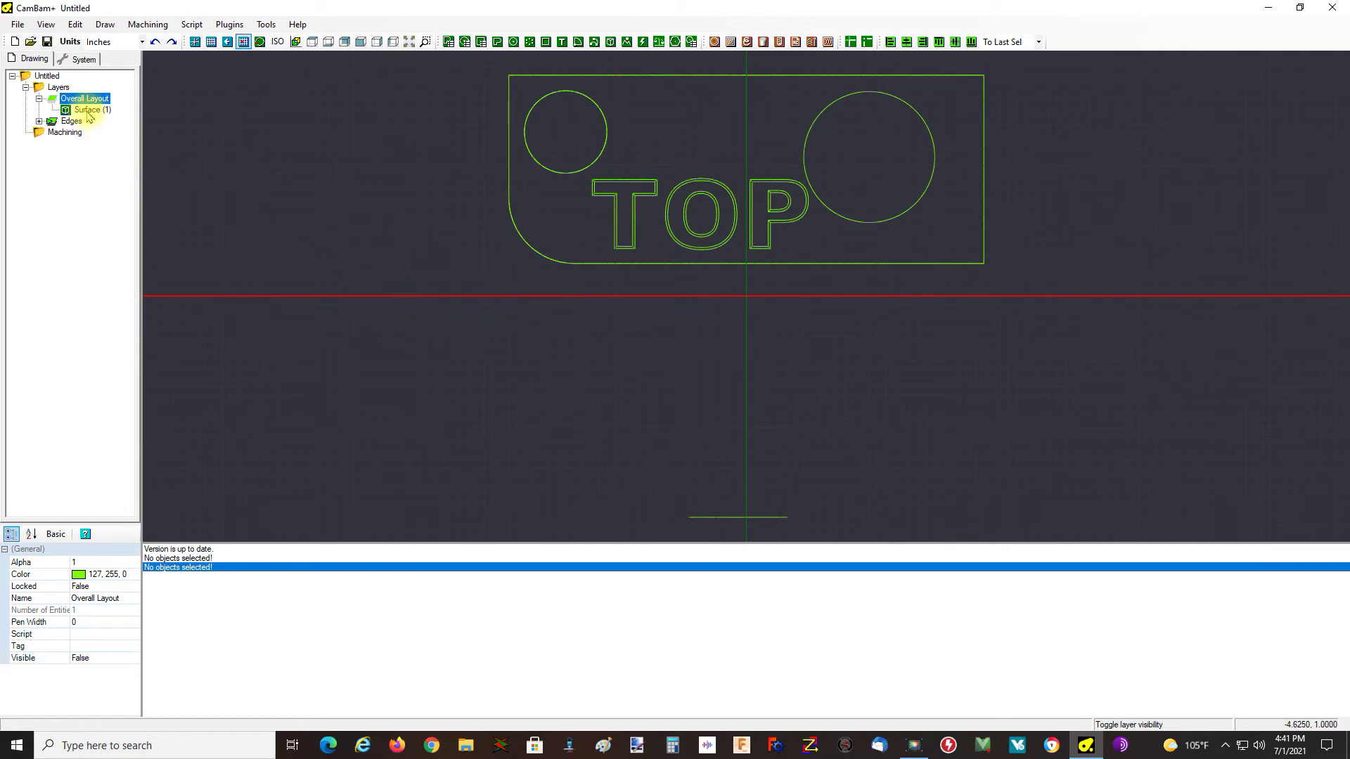
pyautogui.press('space')
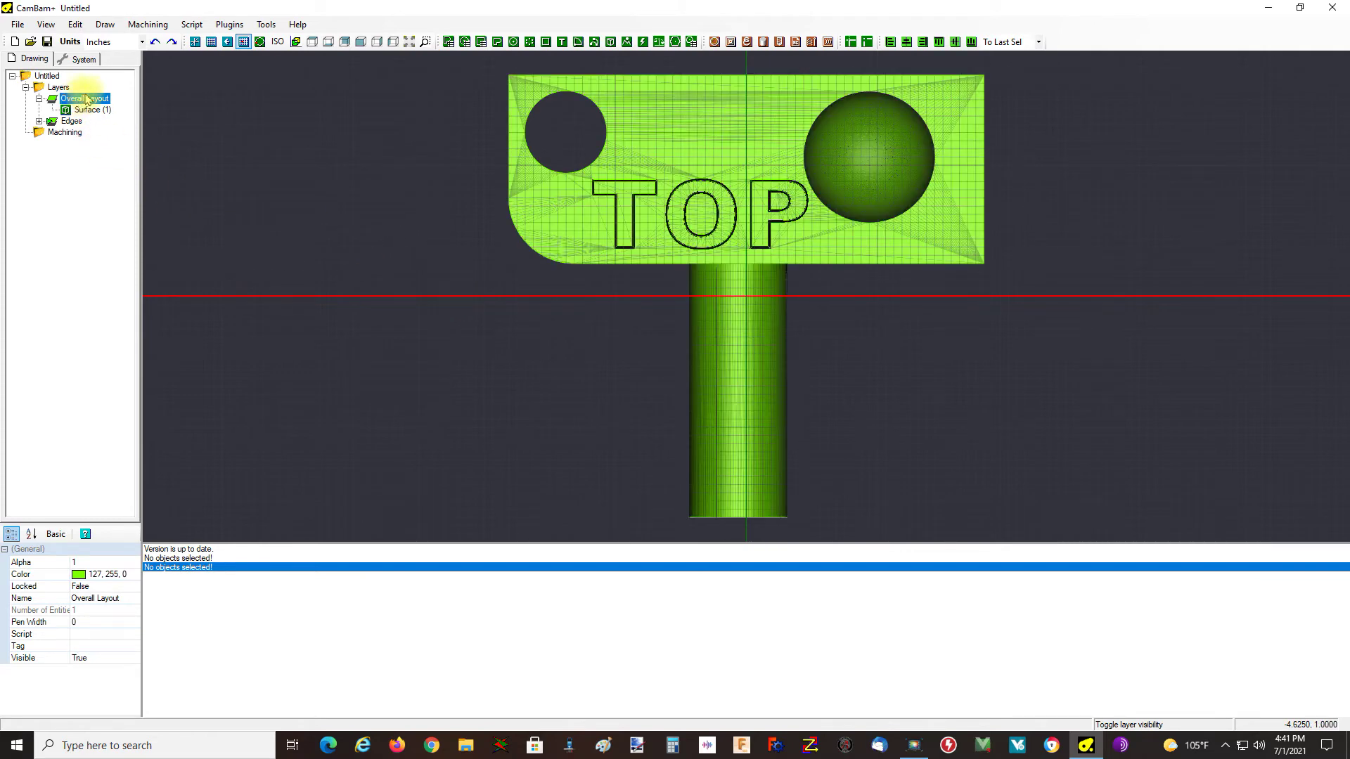
pyautogui.click(79, 121)
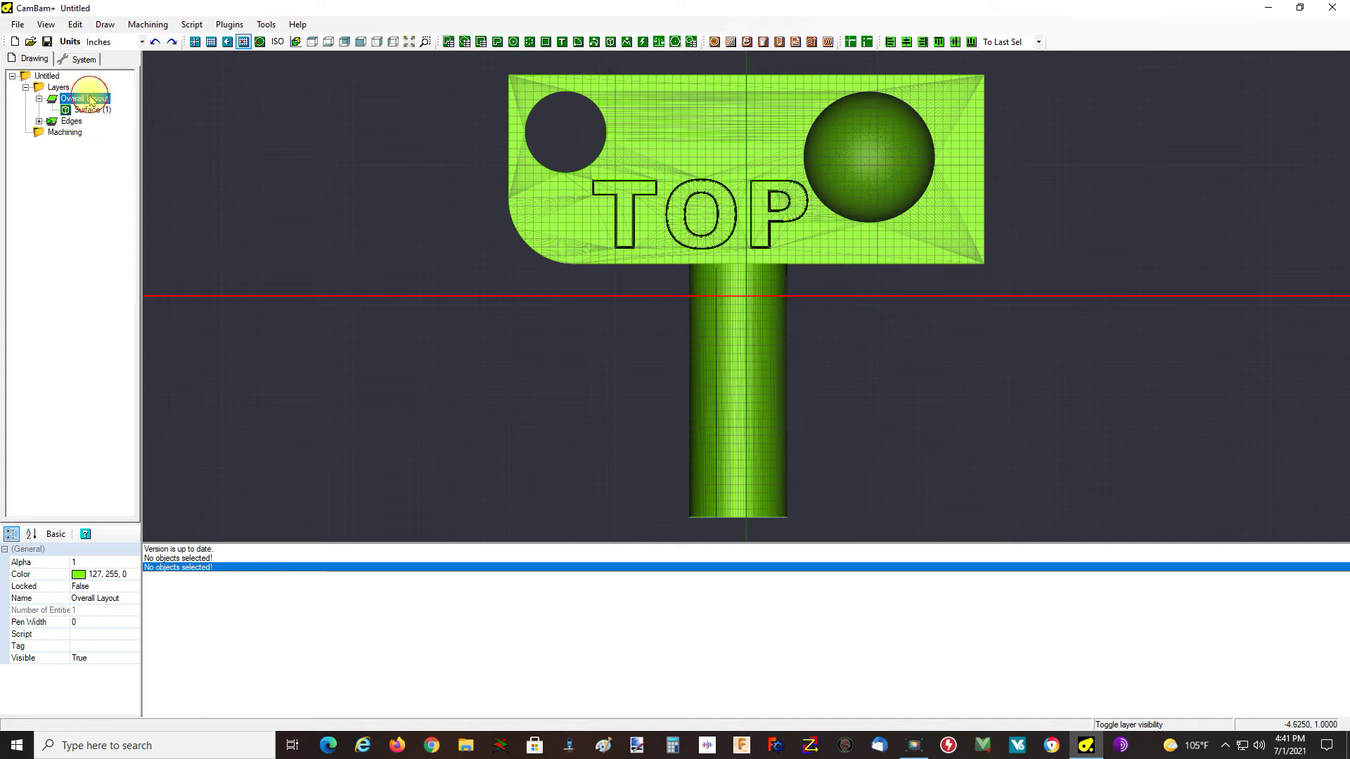
pyautogui.press('space')
pyautogui.press('space')
pyautogui.press('space')
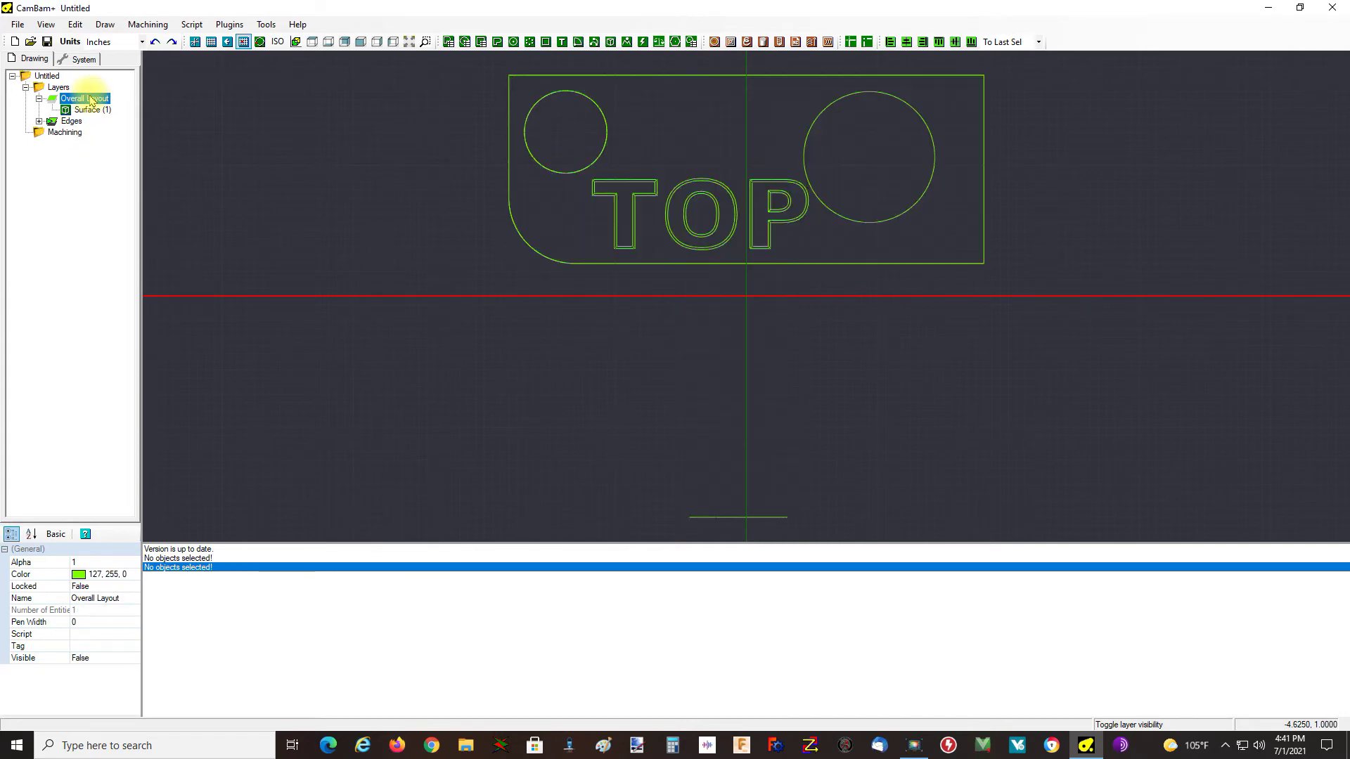
pyautogui.press('space')
pyautogui.press('space')
pyautogui.press('space')
pyautogui.press('space')
pyautogui.press('space')
pyautogui.press('space')
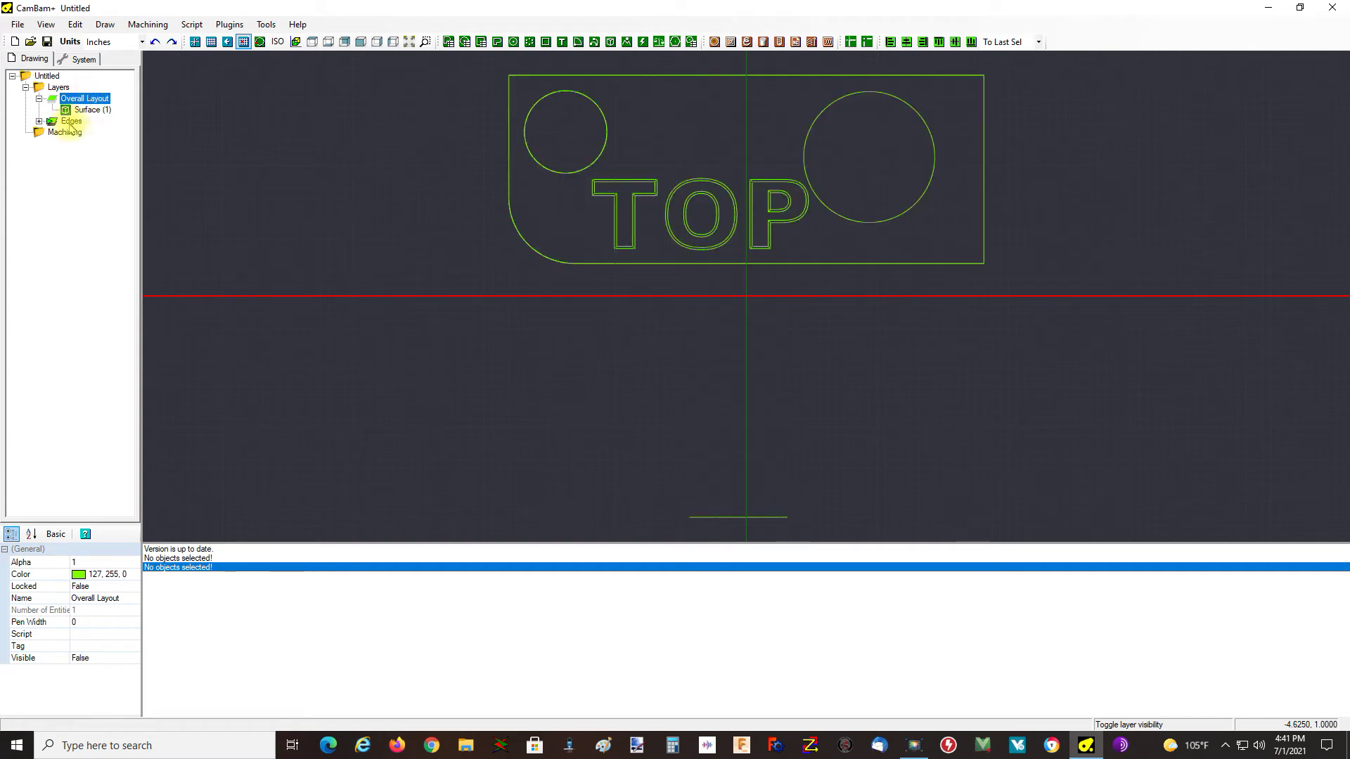
pyautogui.click(70, 123)
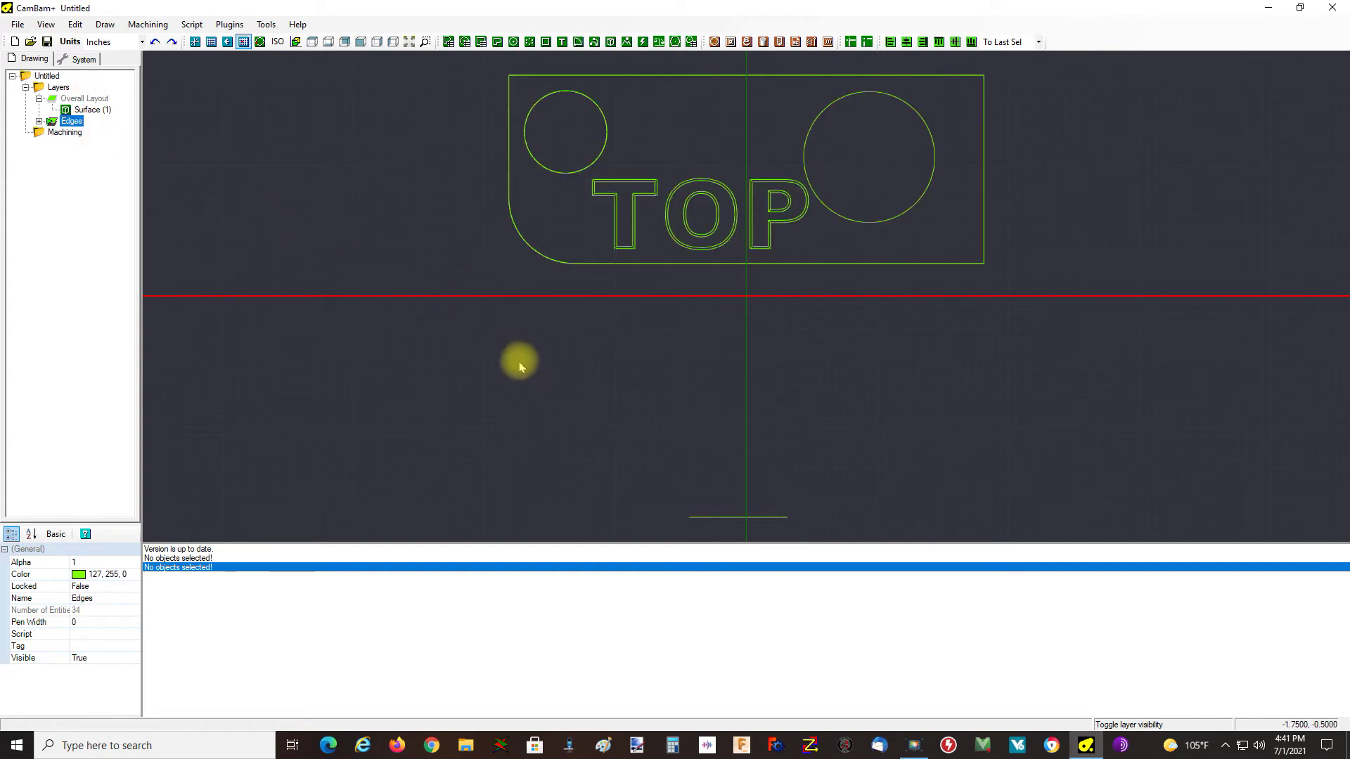
pyautogui.moveTo(521, 366); pyautogui.dragTo(529, 427, button='middle')
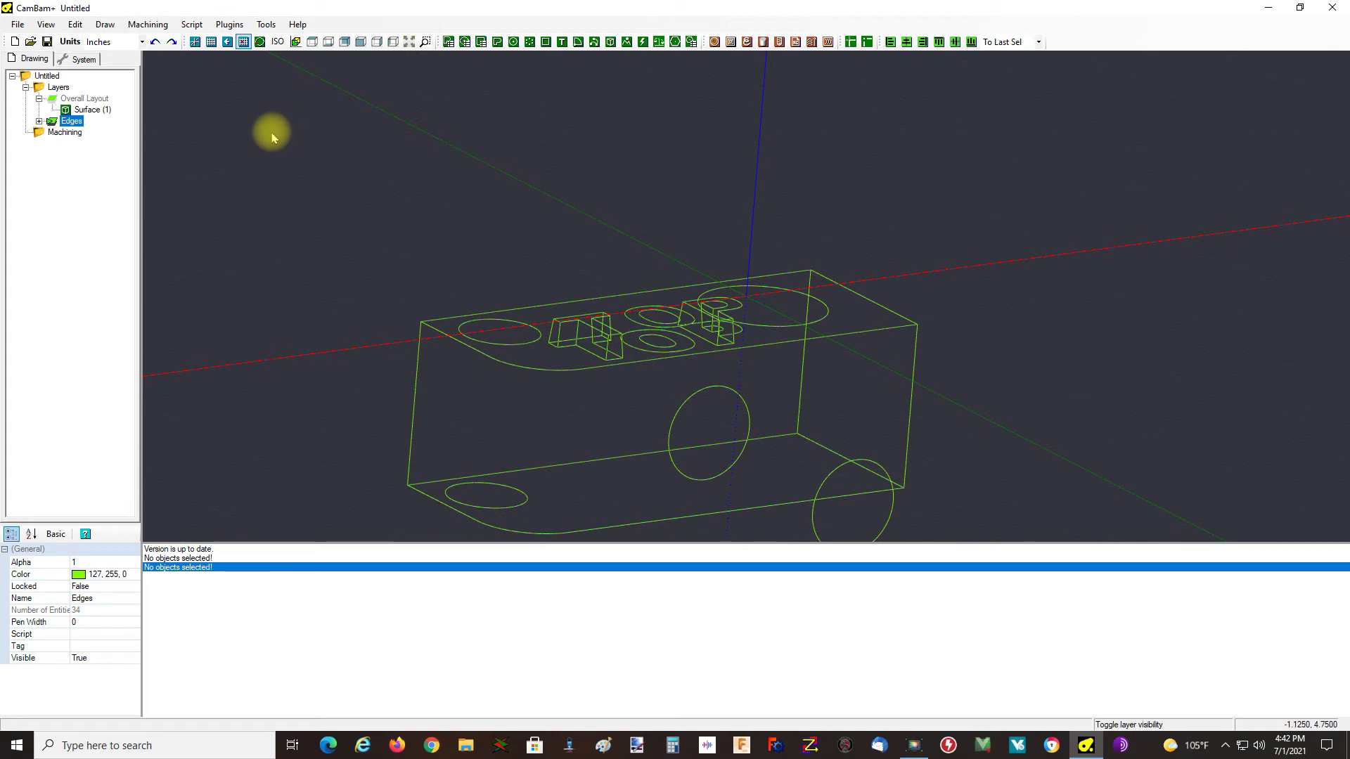
# Step: Add a new empty layer named 'Outline' beneath the Edges layer
pyautogui.keyDown('alt'); pyautogui.doubleClick(495, 186); pyautogui.keyUp('alt')
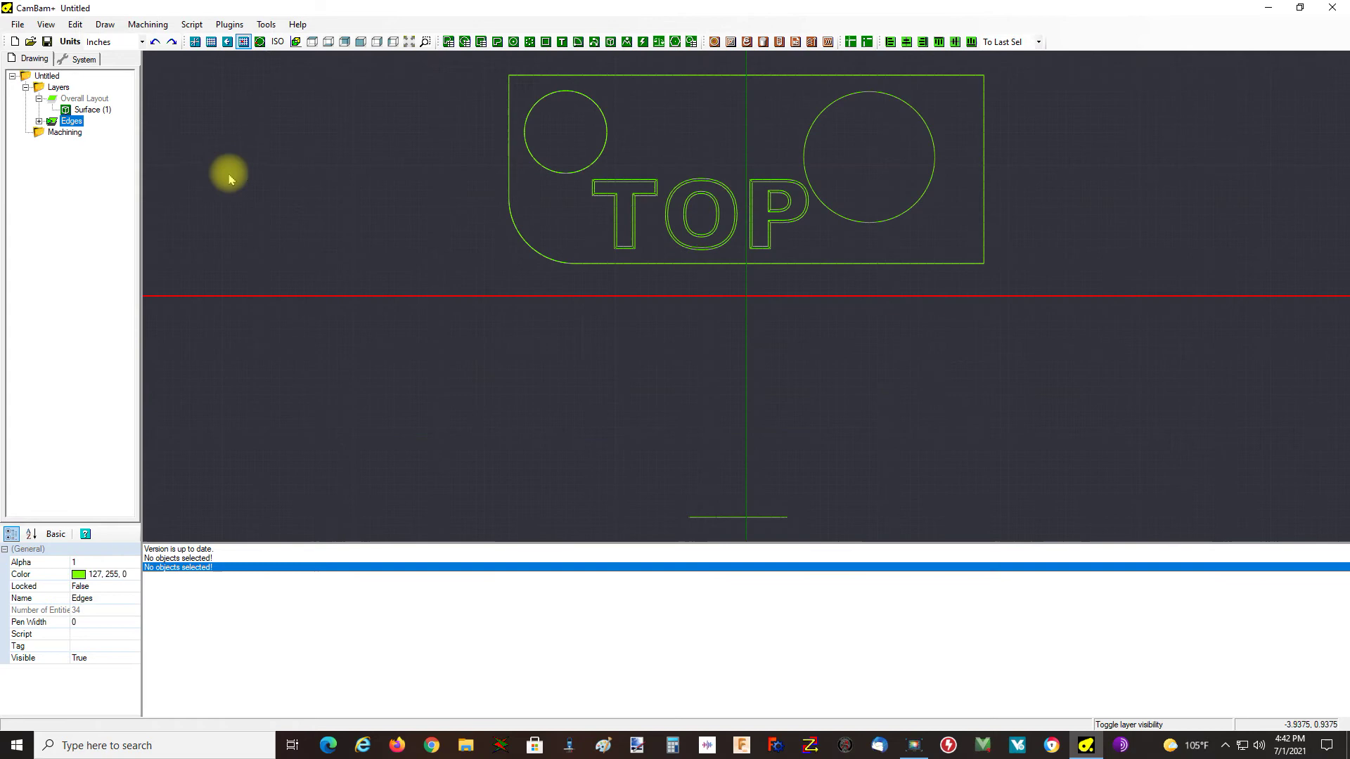
pyautogui.click(87, 110)
pyautogui.click(70, 121)
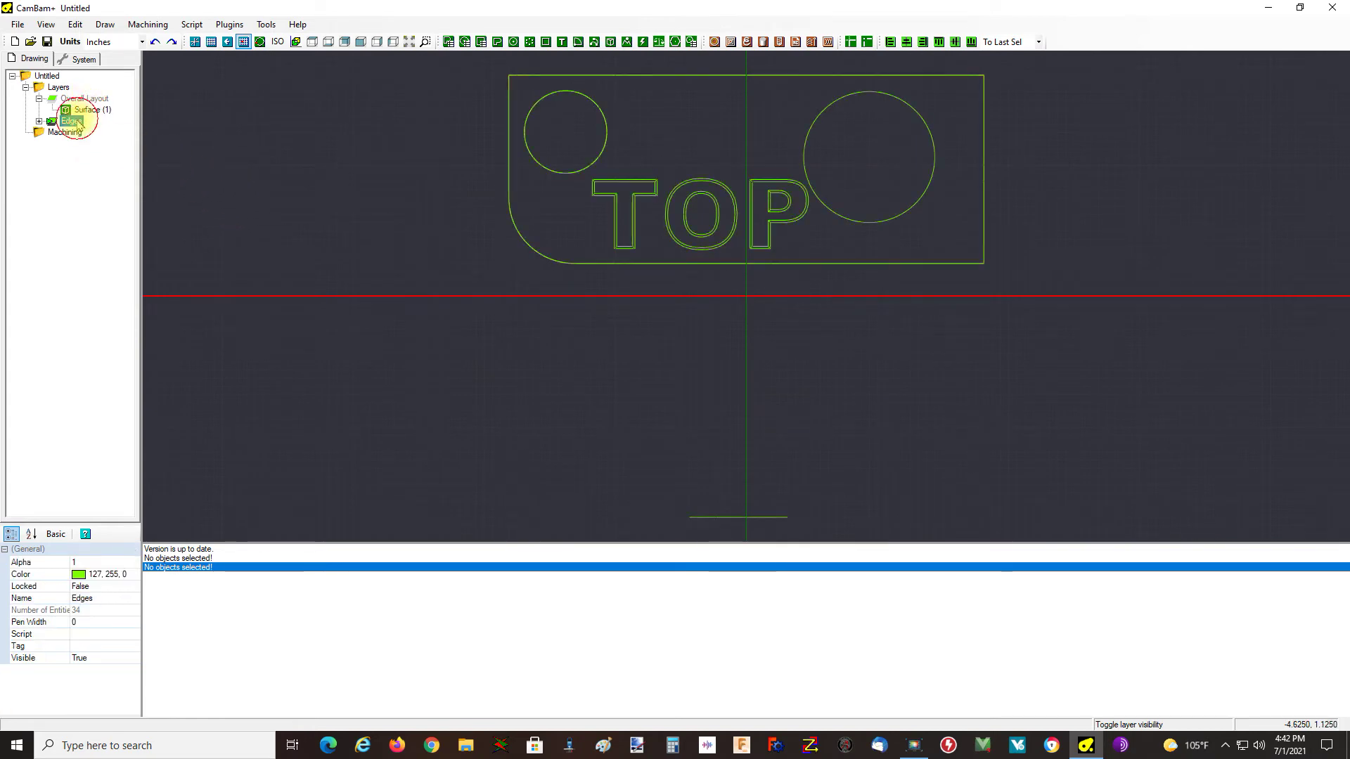
pyautogui.rightClick(83, 123)
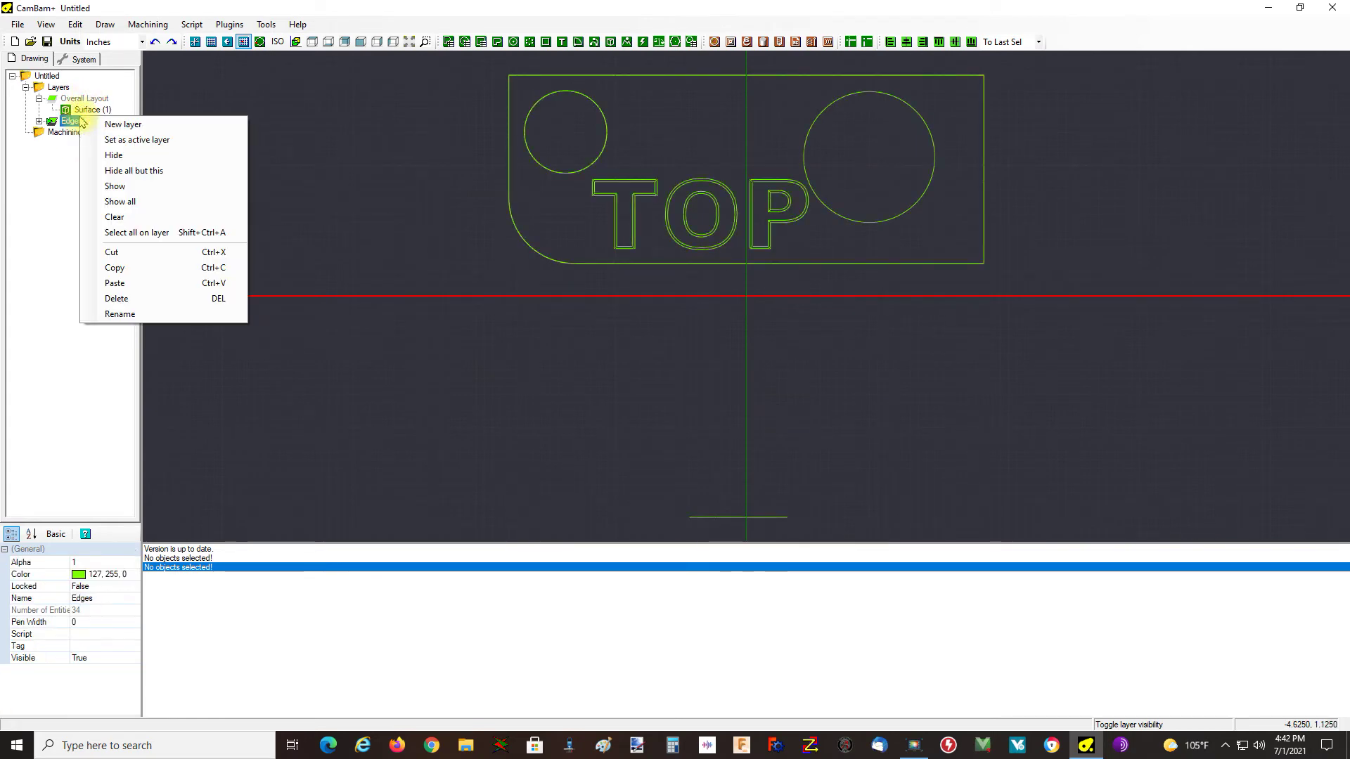
pyautogui.click(132, 124)
pyautogui.write('O')
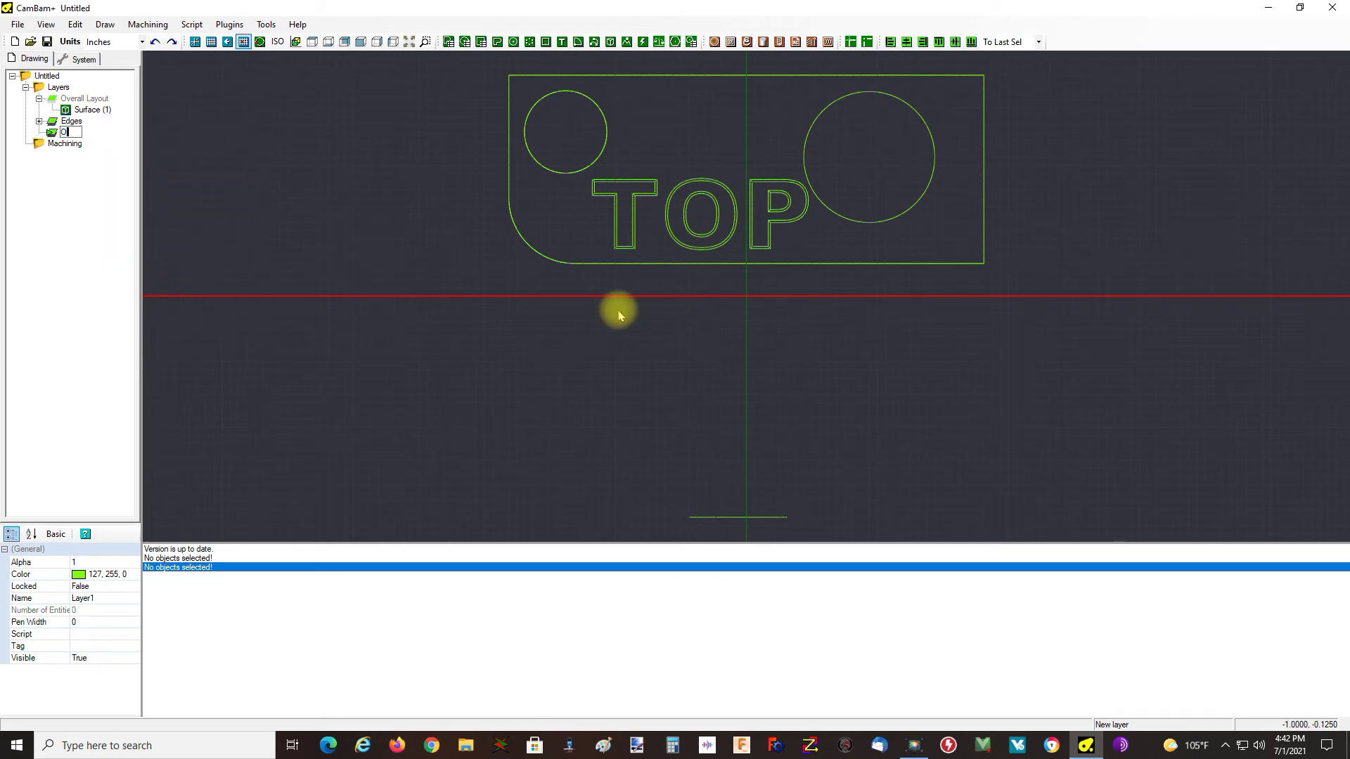
pyautogui.write('utline')
pyautogui.click(79, 111)
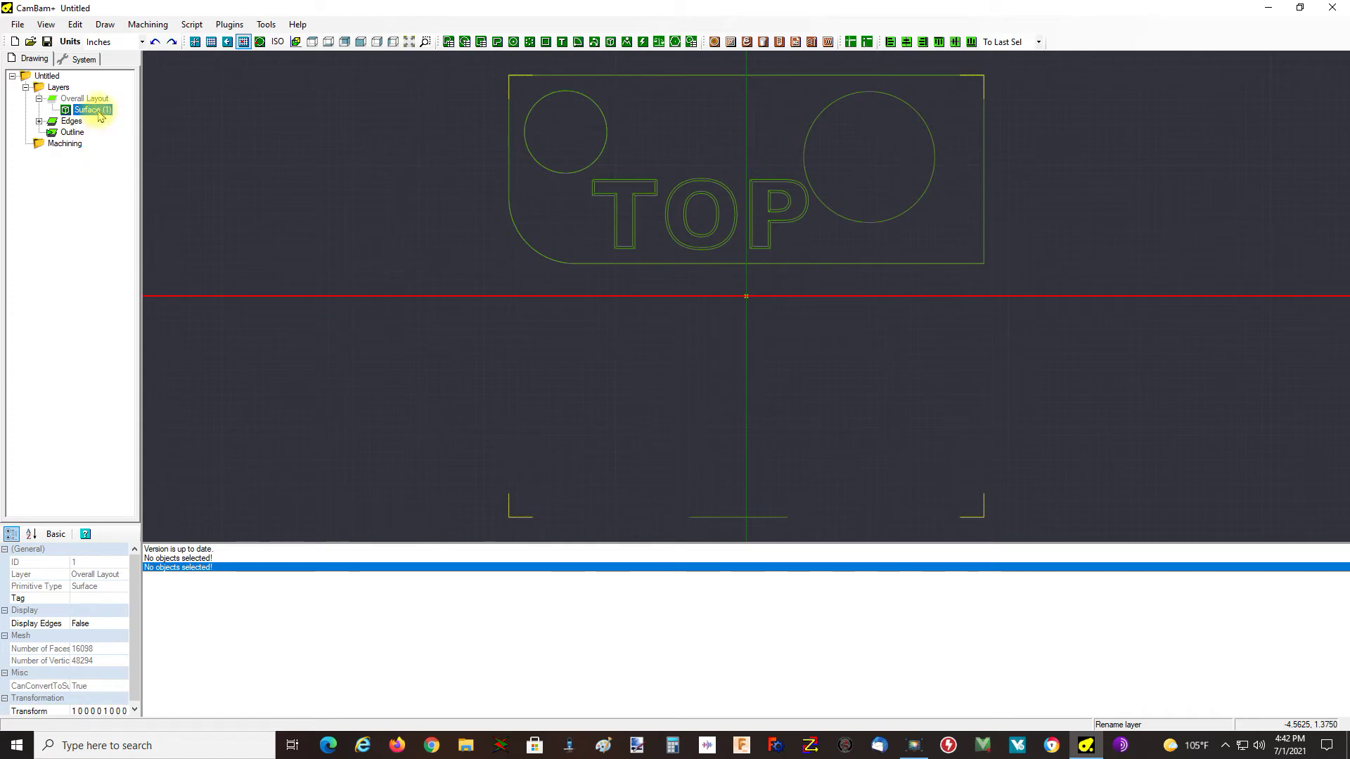
# Step: Generate silhouette polylines 37–40 from the imported surface with slice width 1
pyautogui.rightClick(97, 110)
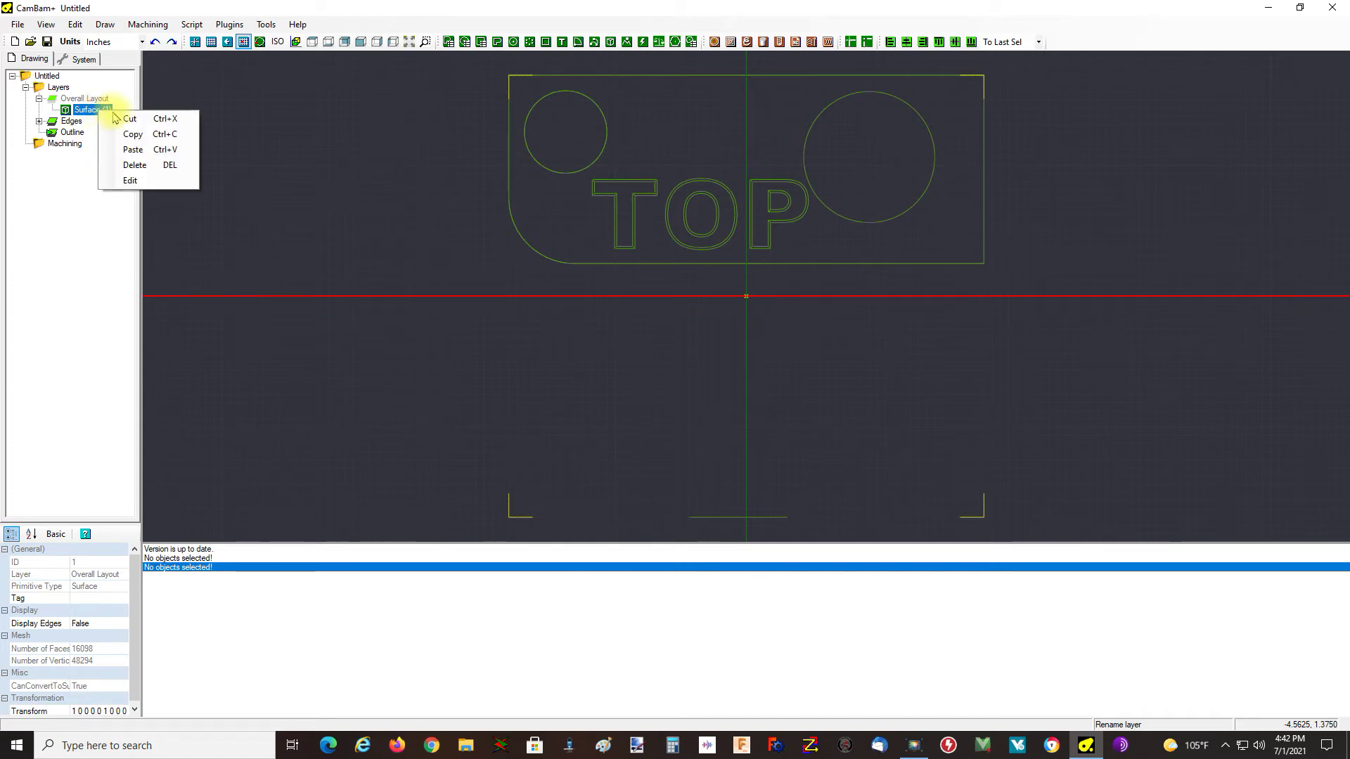
pyautogui.click(82, 99)
pyautogui.click(90, 110)
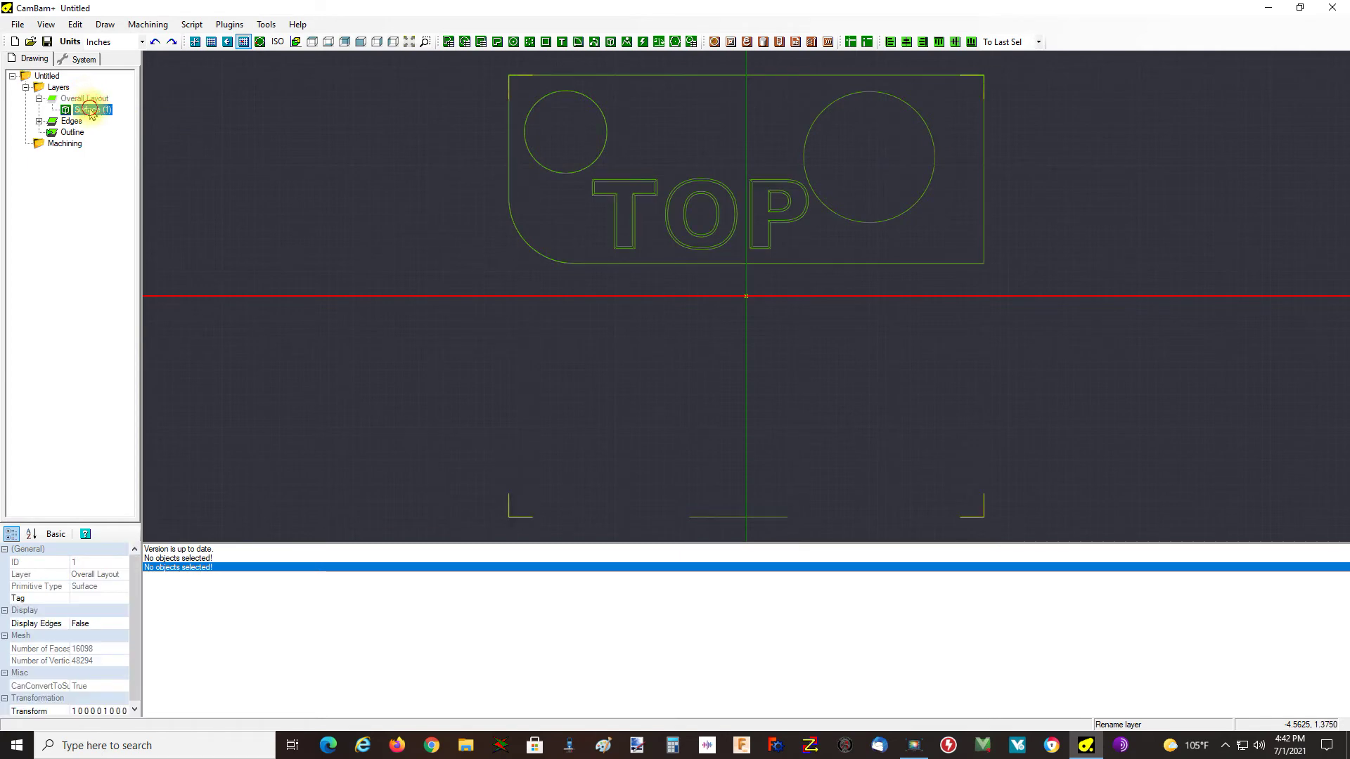
pyautogui.click(75, 25)
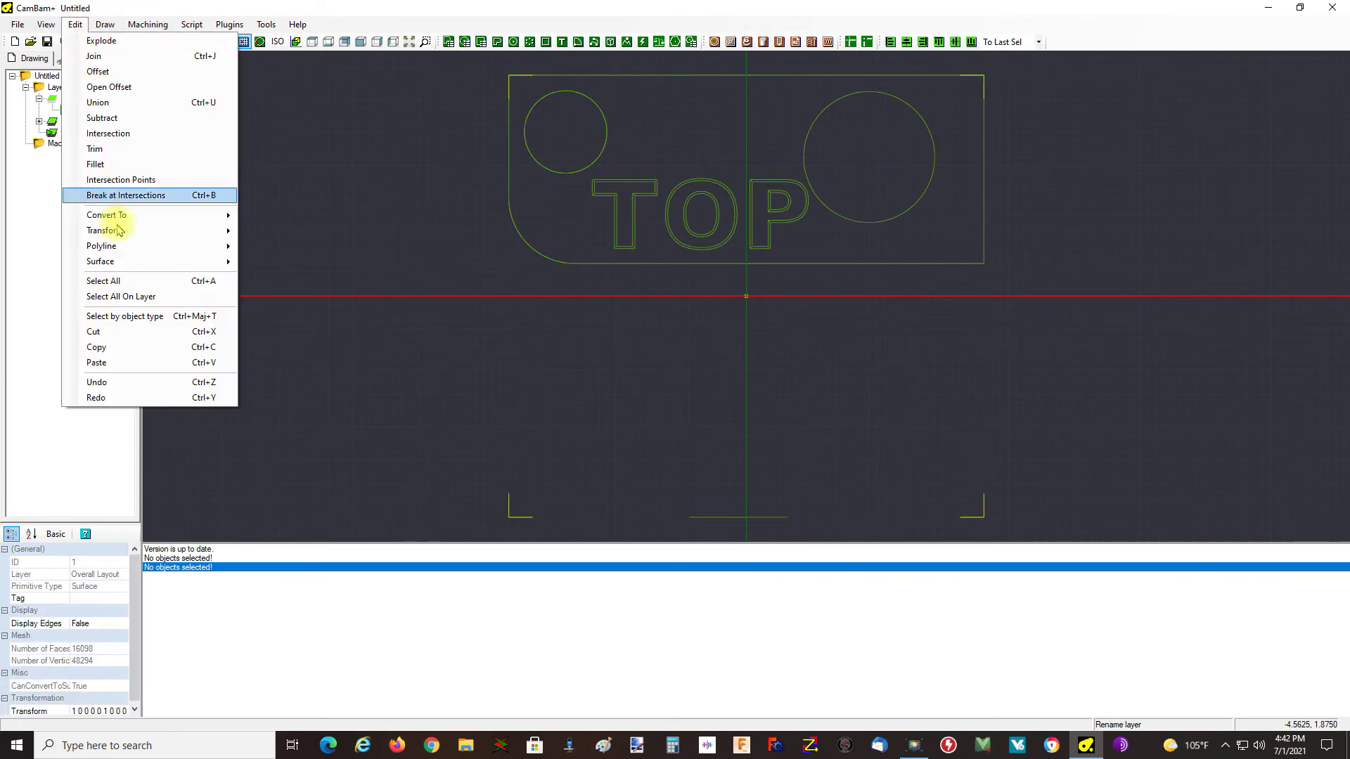
pyautogui.moveTo(175, 261)
pyautogui.click(307, 326)
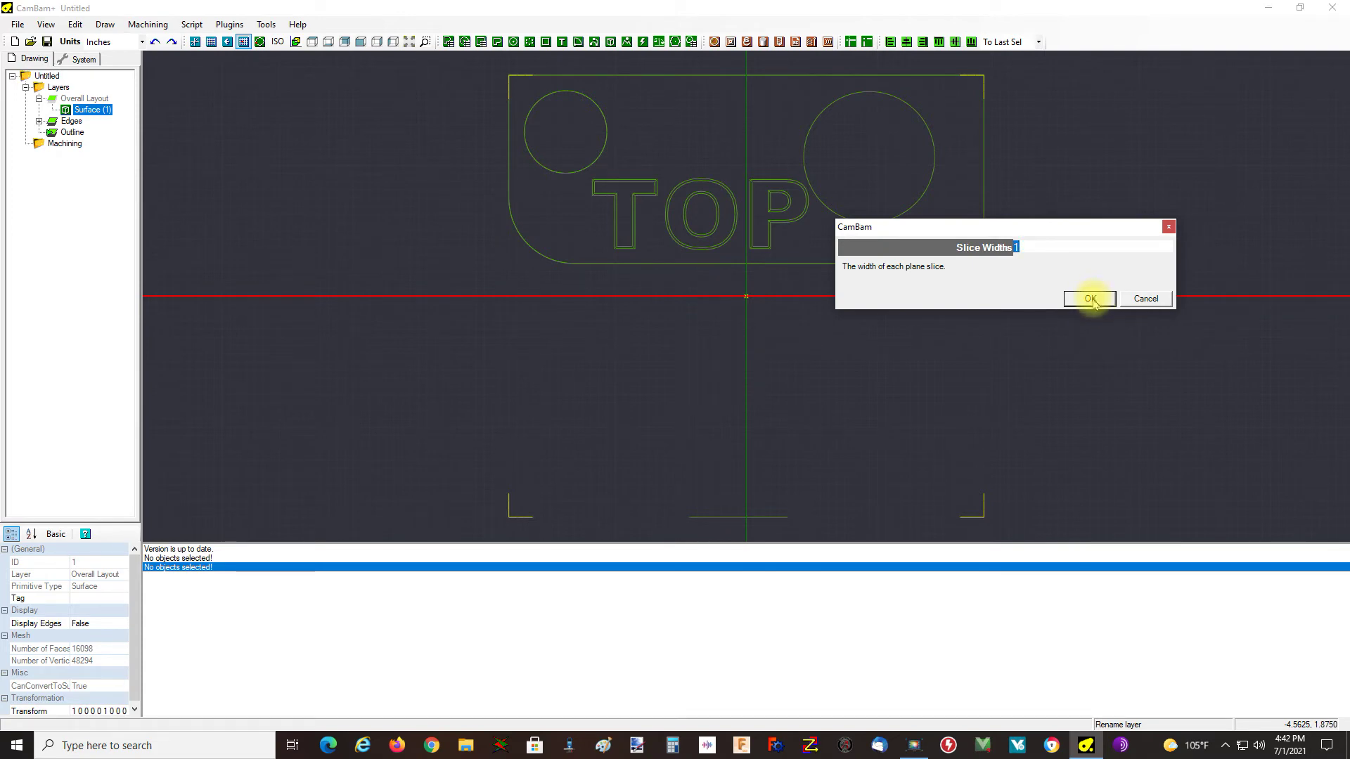
pyautogui.click(1091, 300)
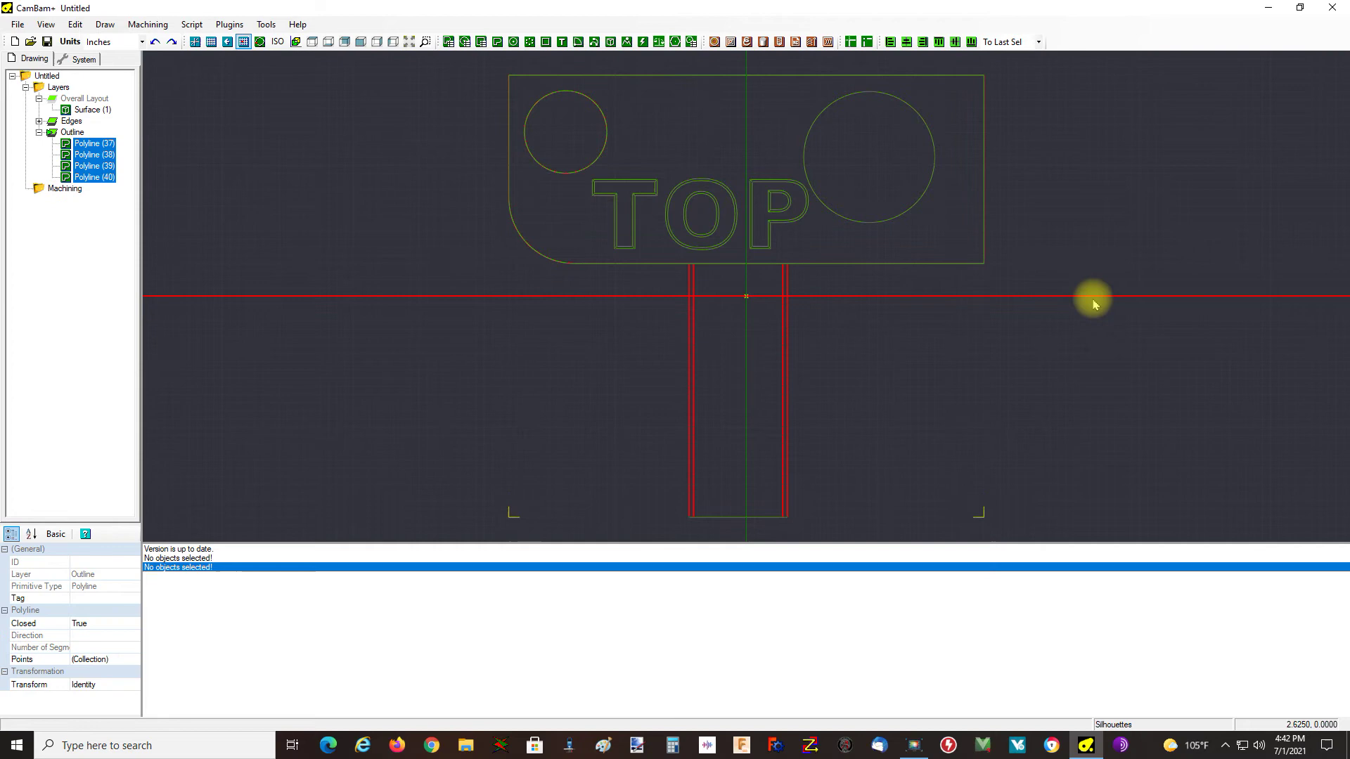
# Step: Hide the Edges layer and return to a flat top view
pyautogui.click(71, 121)
pyautogui.press('space')
pyautogui.moveTo(491, 305)
pyautogui.keyDown('alt'); pyautogui.mouseDown()
pyautogui.moveTo(500, 235)
pyautogui.moveTo(548, 235)
pyautogui.moveTo(464, 274)
pyautogui.moveTo(536, 211)
pyautogui.mouseUp(); pyautogui.keyUp('alt')
pyautogui.moveTo(624, 289)
pyautogui.keyDown('alt'); pyautogui.mouseDown()
pyautogui.moveTo(655, 291)
pyautogui.moveTo(645, 265)
pyautogui.moveTo(632, 272)
pyautogui.mouseUp(); pyautogui.keyUp('alt')
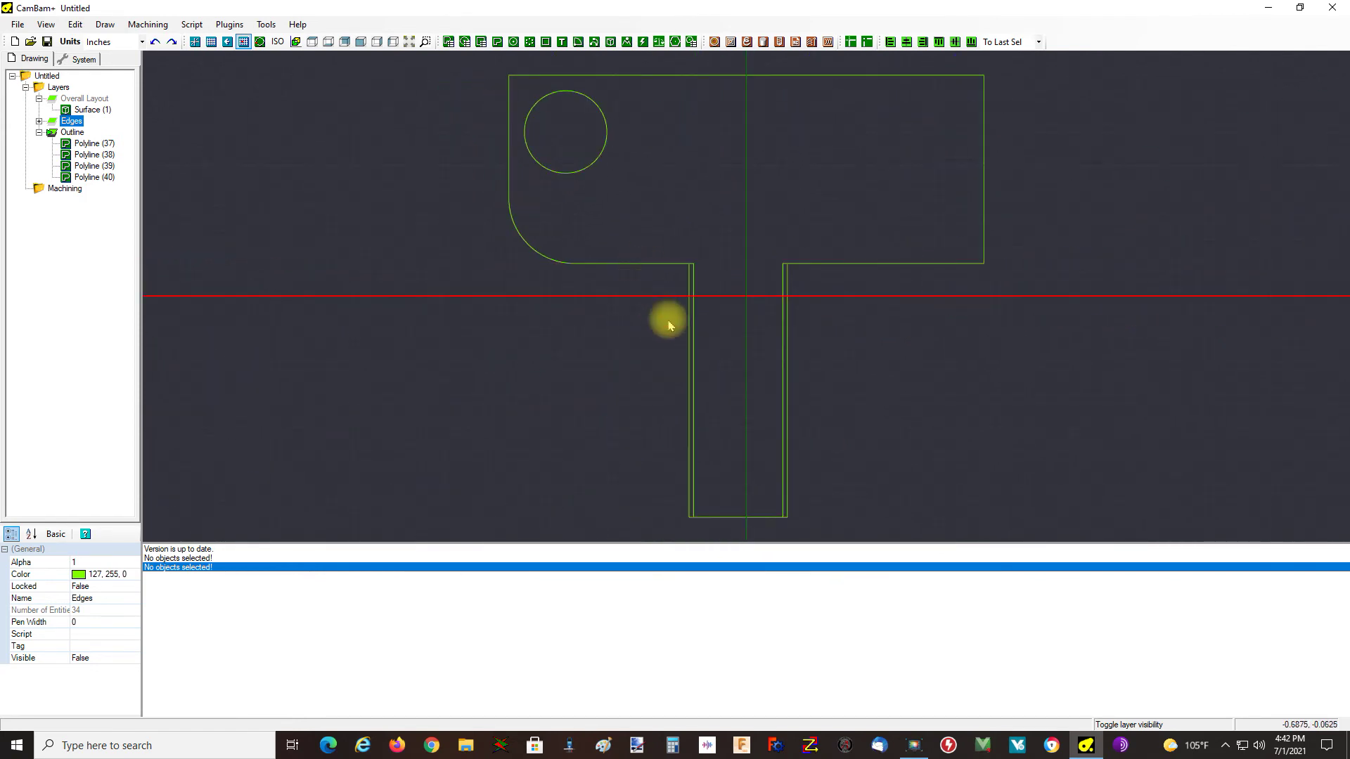
# Step: Delete all four silhouette polylines from the Outline layer
pyautogui.click(688, 355)
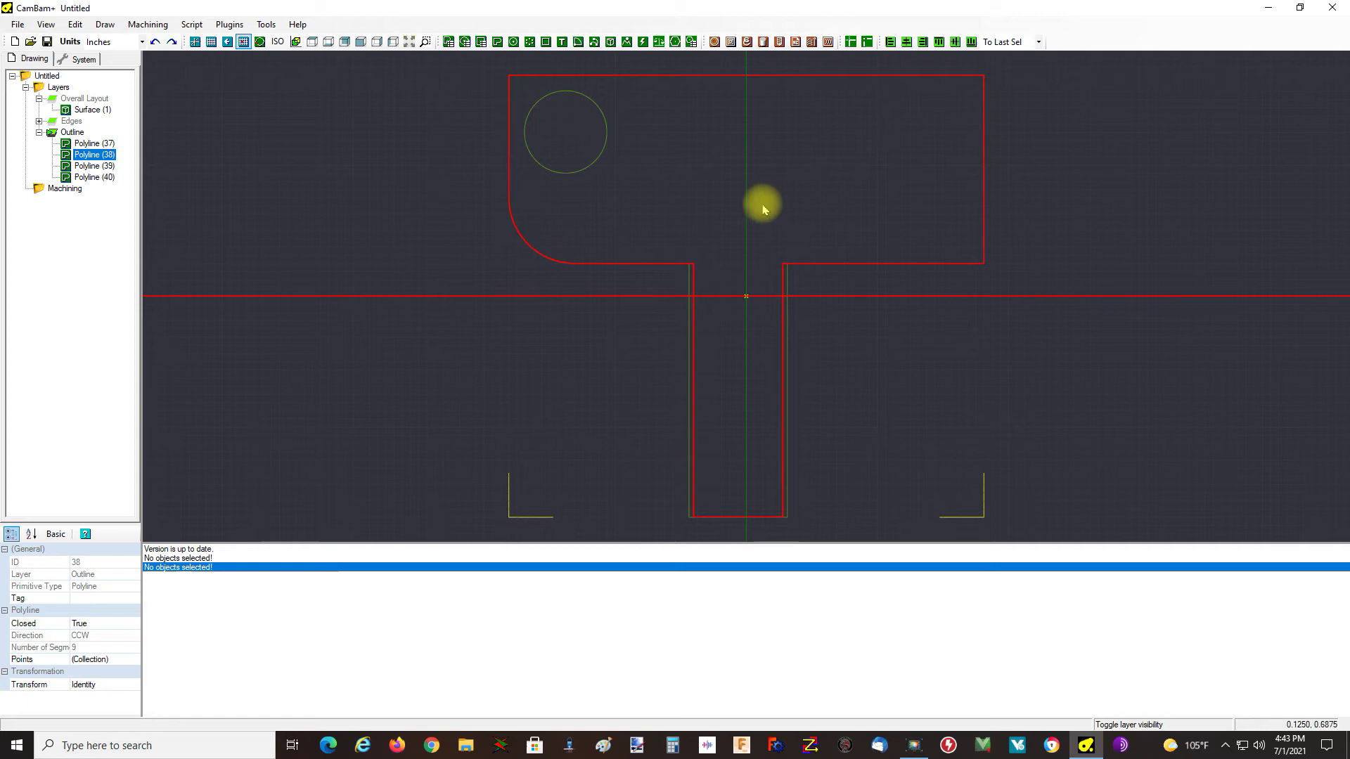
pyautogui.press('Delete')
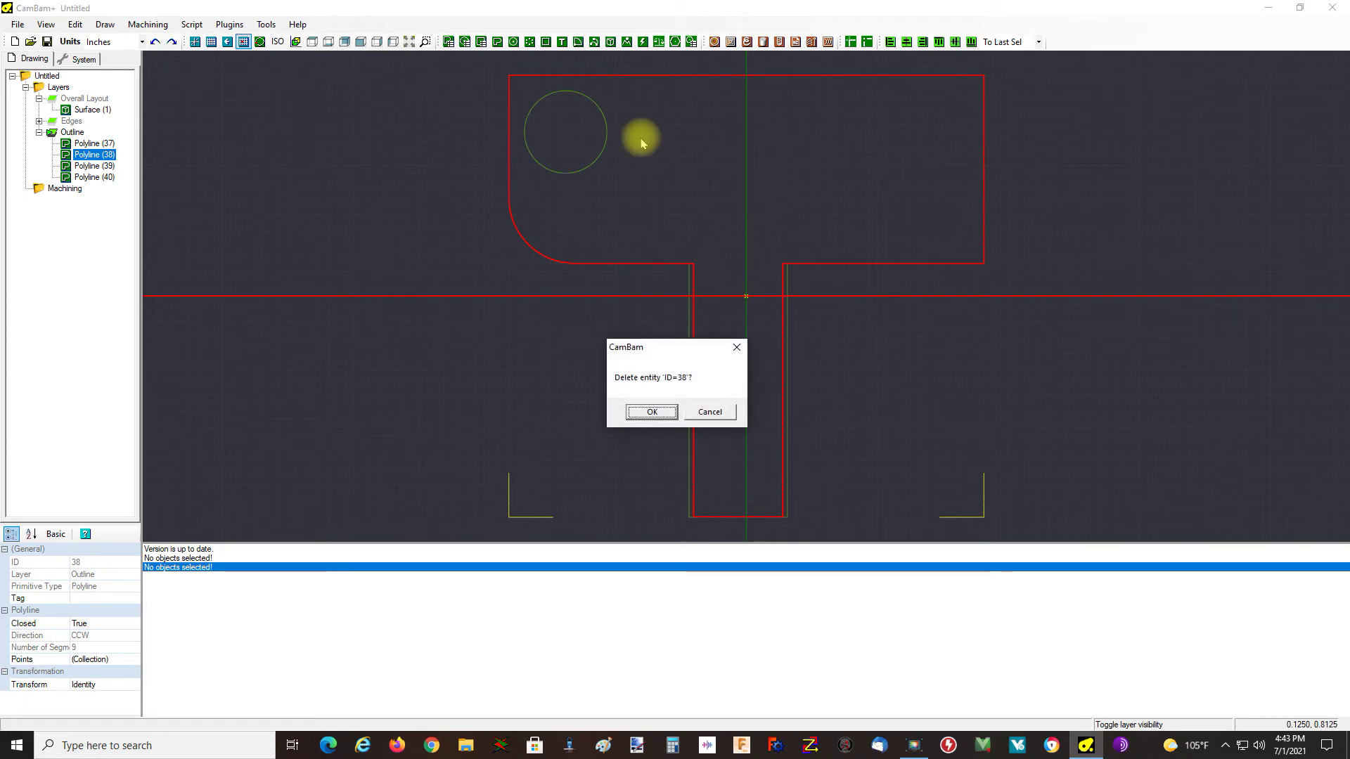
pyautogui.click(710, 412)
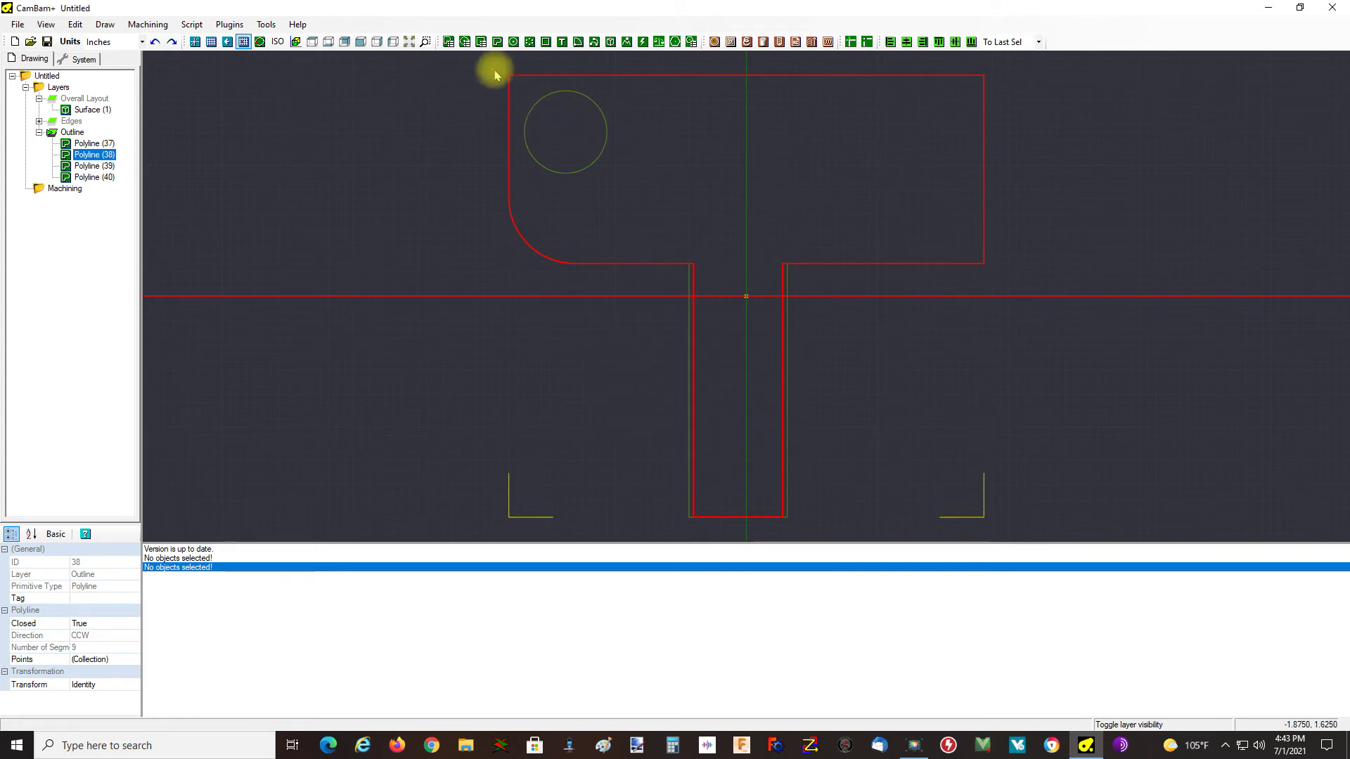
pyautogui.click(485, 70)
pyautogui.hotkey('ctrl', 'a')
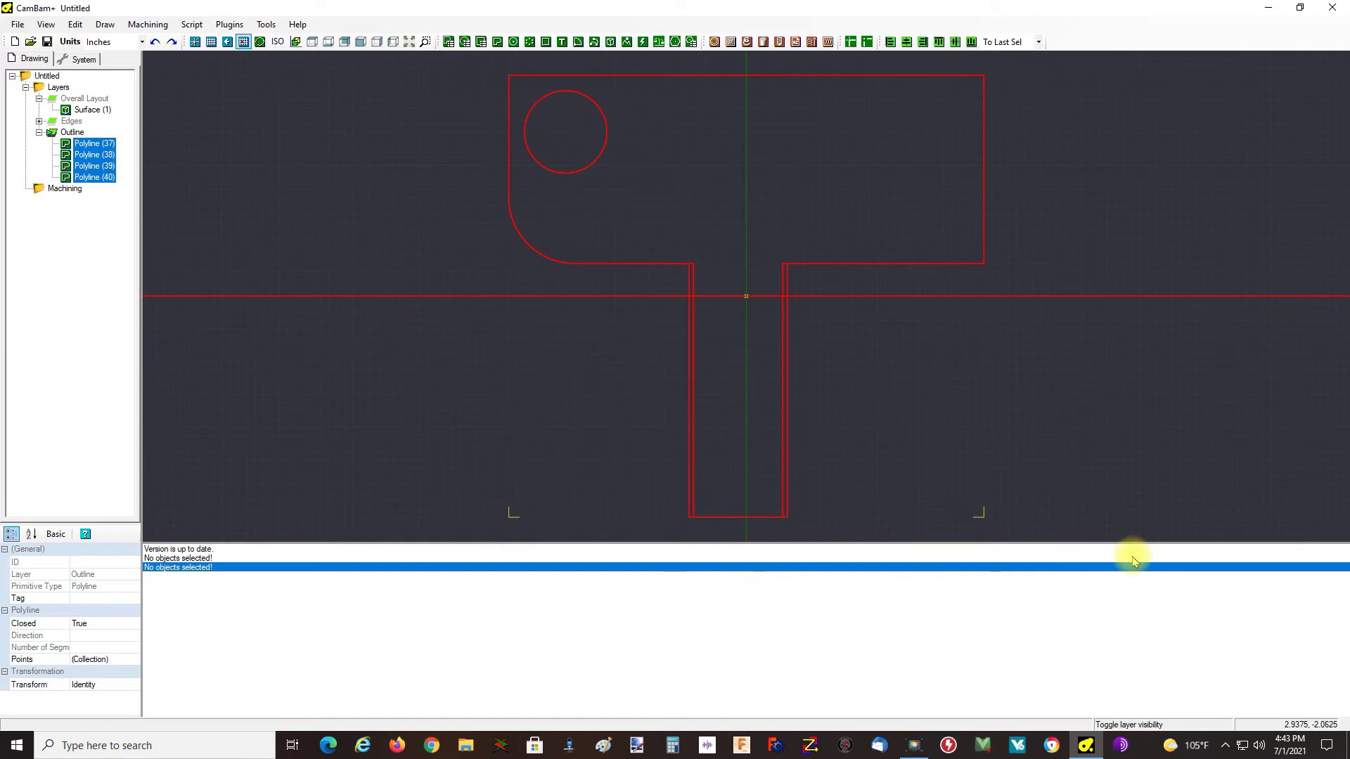
pyautogui.press('Delete')
pyautogui.press('Return')
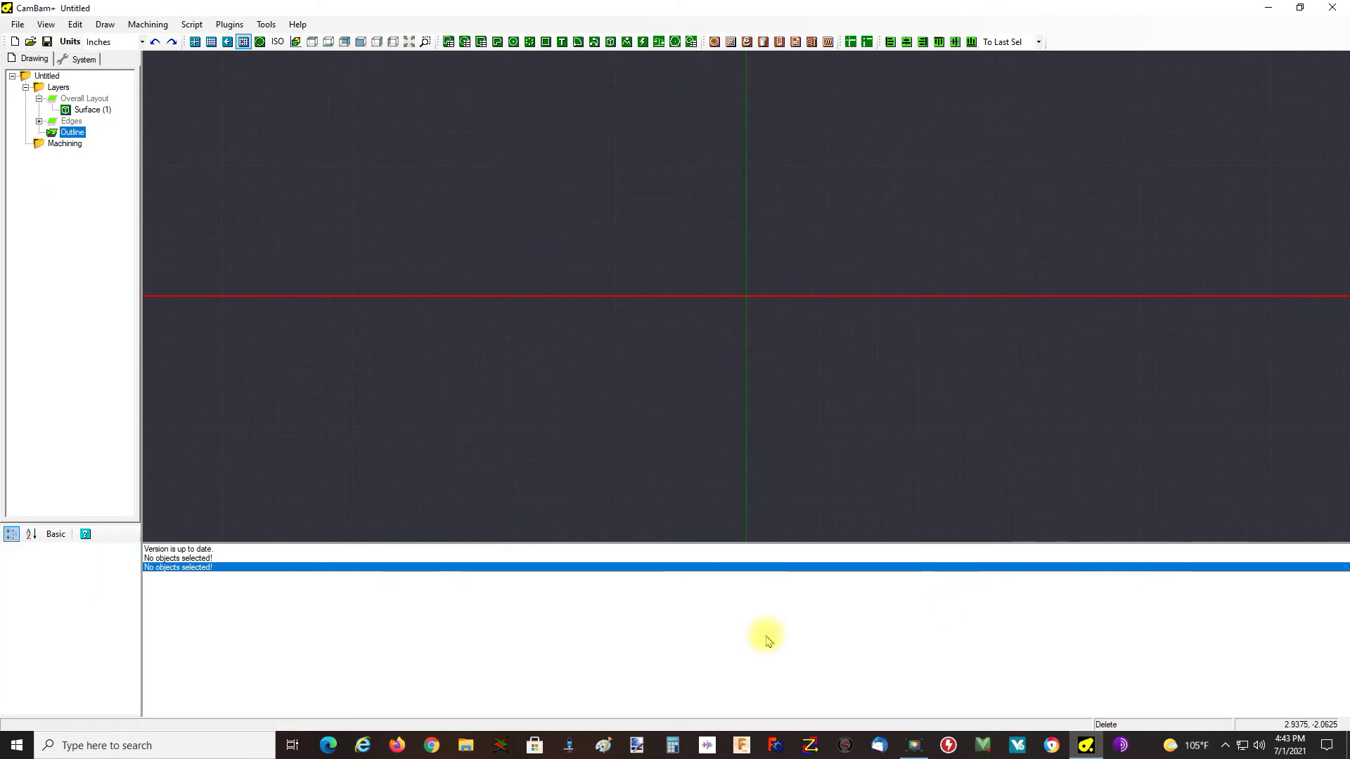
# Step: Show Overall Layout and plane-slice Surface (1) with slice width 25 into polylines 41–55
pyautogui.doubleClick(85, 100)
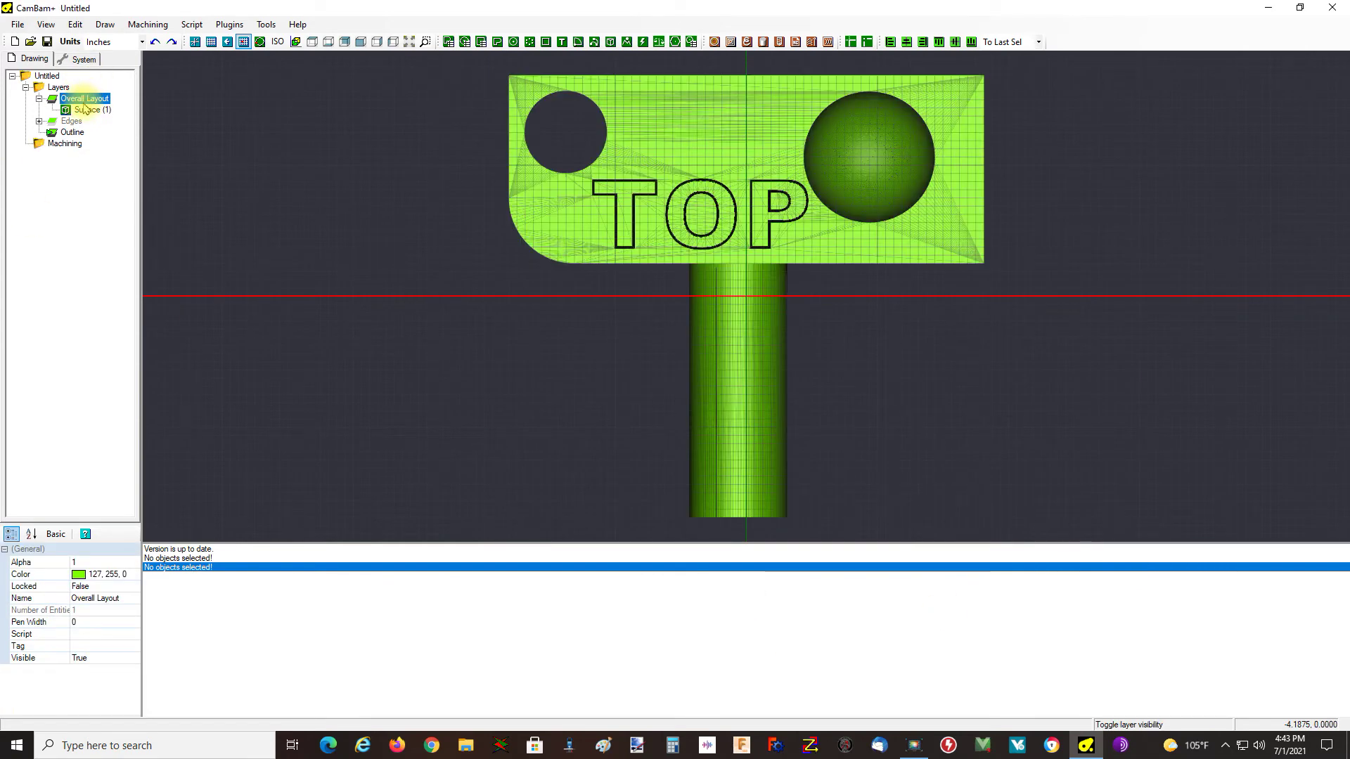
pyautogui.click(88, 110)
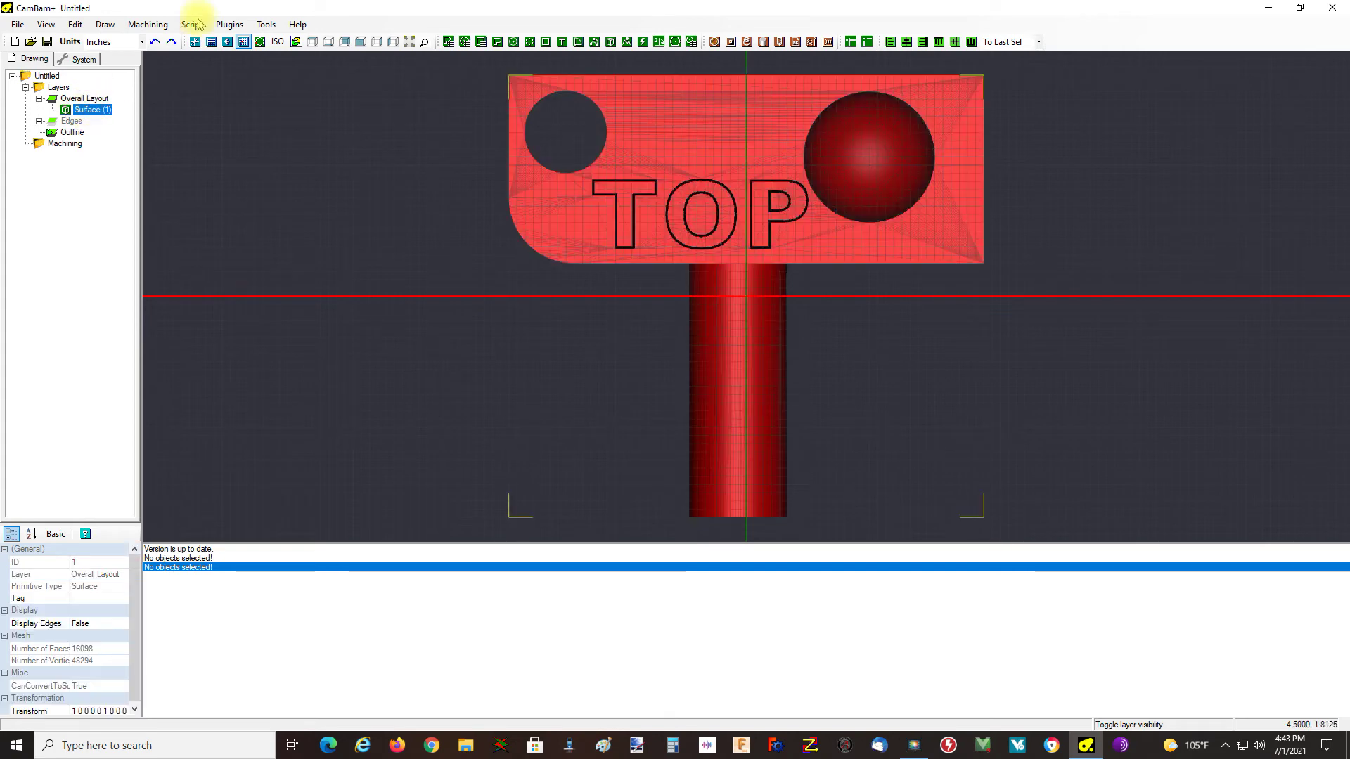
pyautogui.click(76, 24)
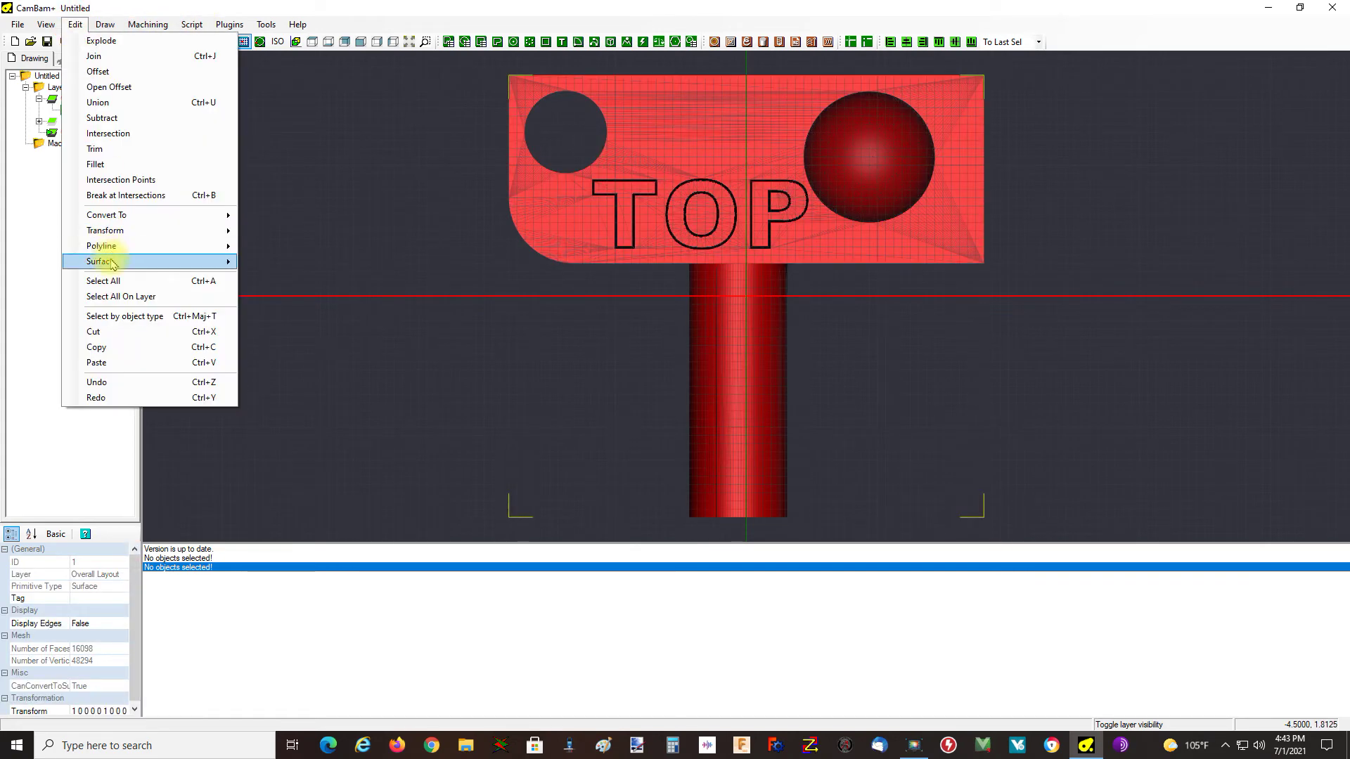
pyautogui.moveTo(105, 261)
pyautogui.click(317, 324)
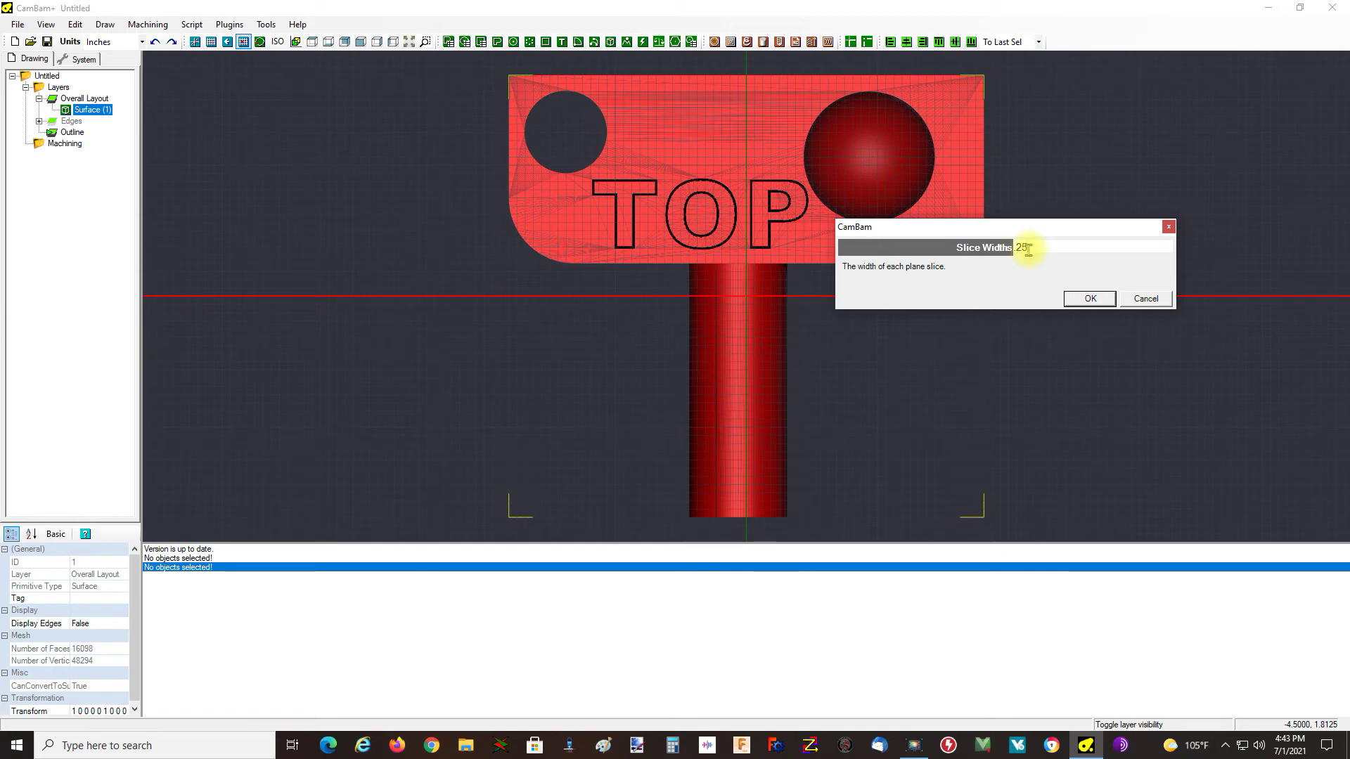
pyautogui.click(1078, 297)
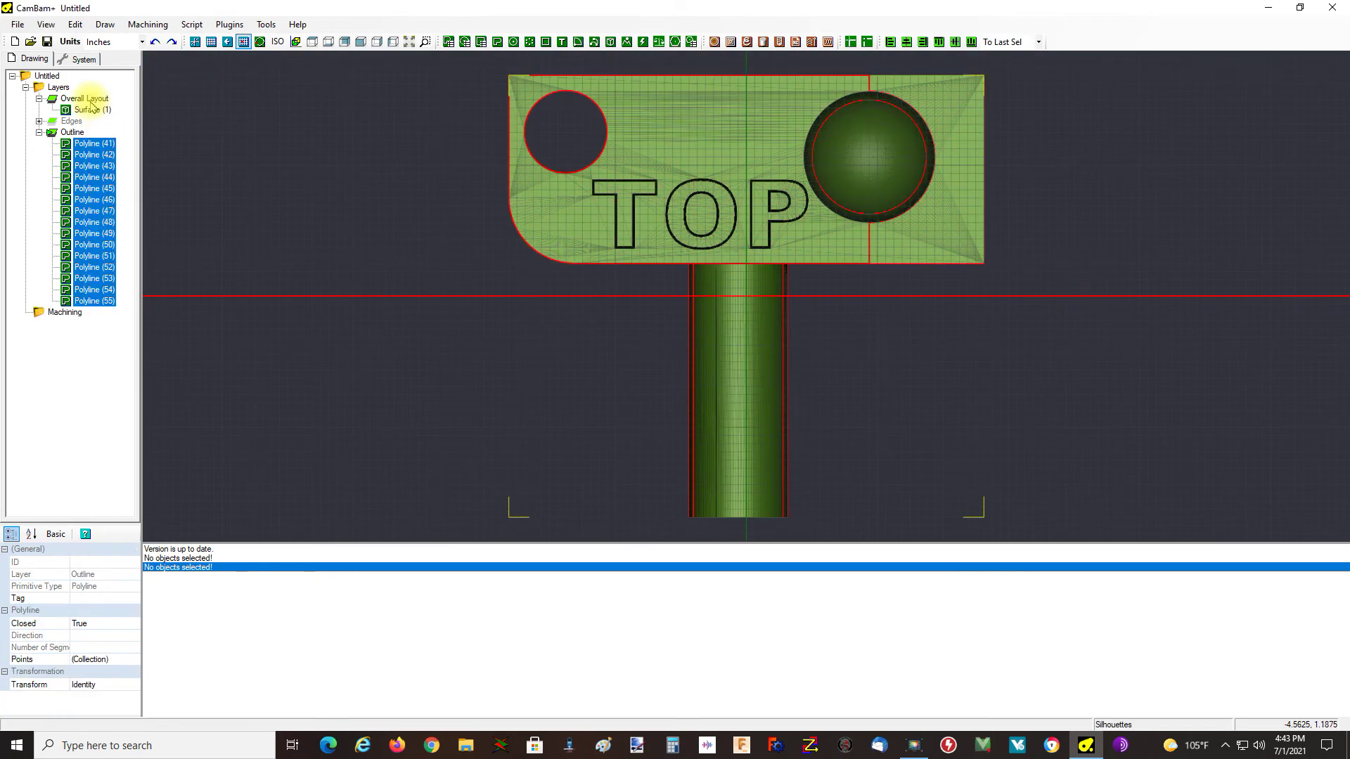
# Step: Inspect the stacked slices in a tilted 3-D view, then undo the slicing
pyautogui.click(88, 99)
pyautogui.press('space')
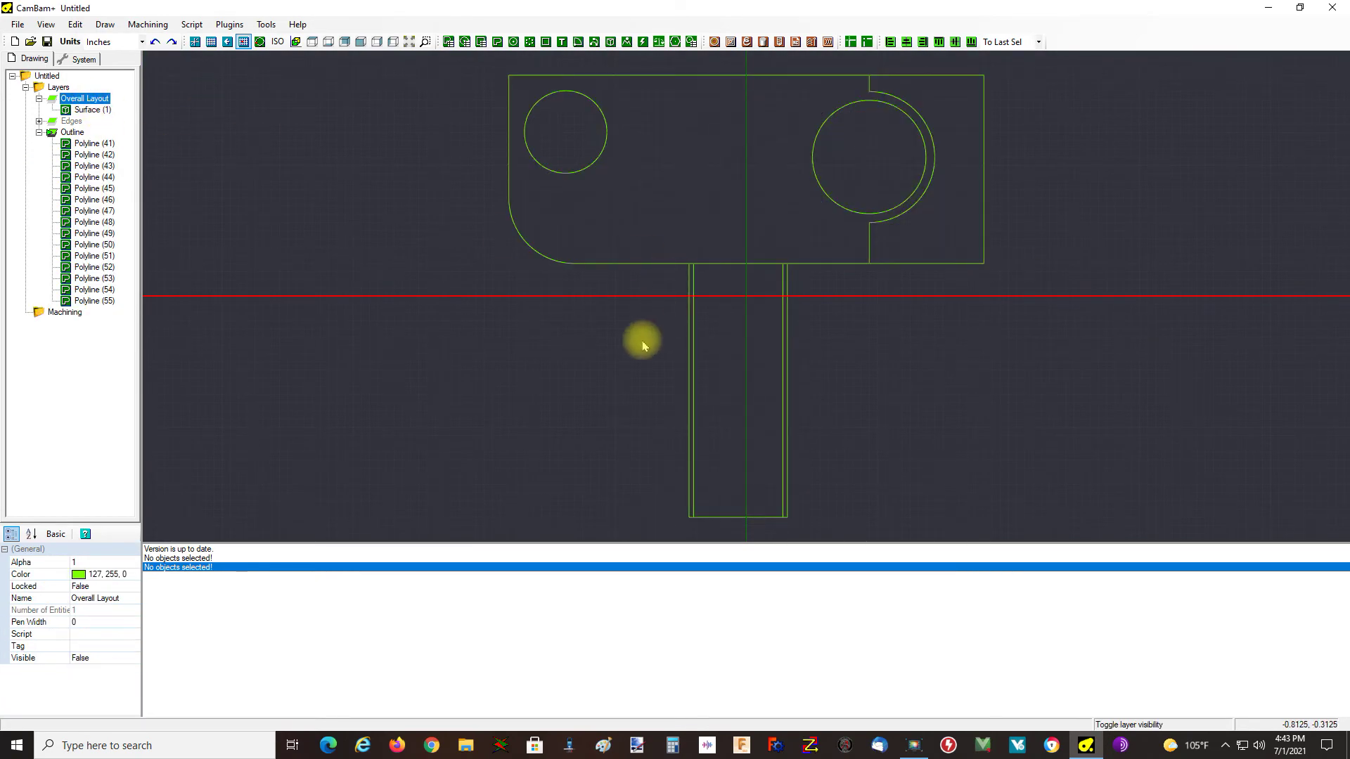
pyautogui.keyDown('alt'); pyautogui.moveTo(627, 338); pyautogui.dragTo(622, 379); pyautogui.keyUp('alt')
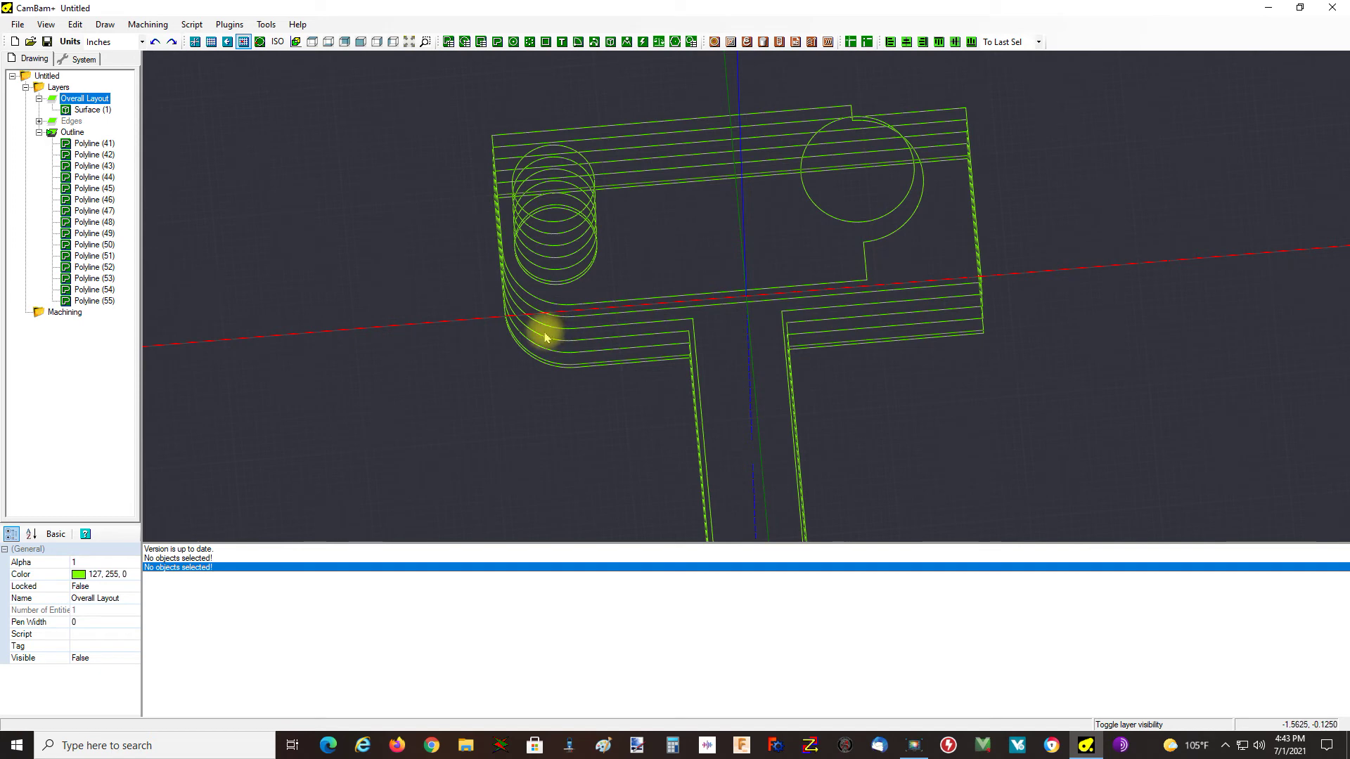
pyautogui.press('space')
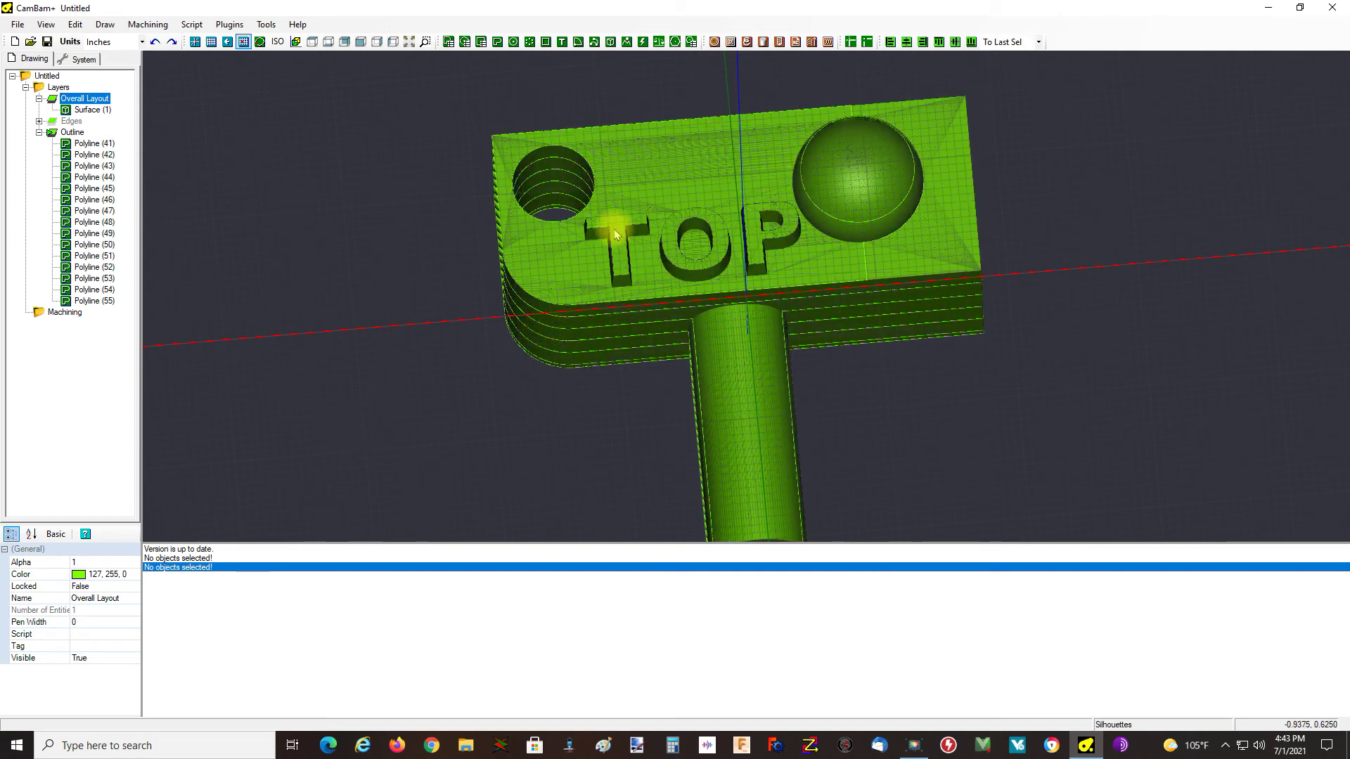
pyautogui.hotkey('ctrl', 'z')
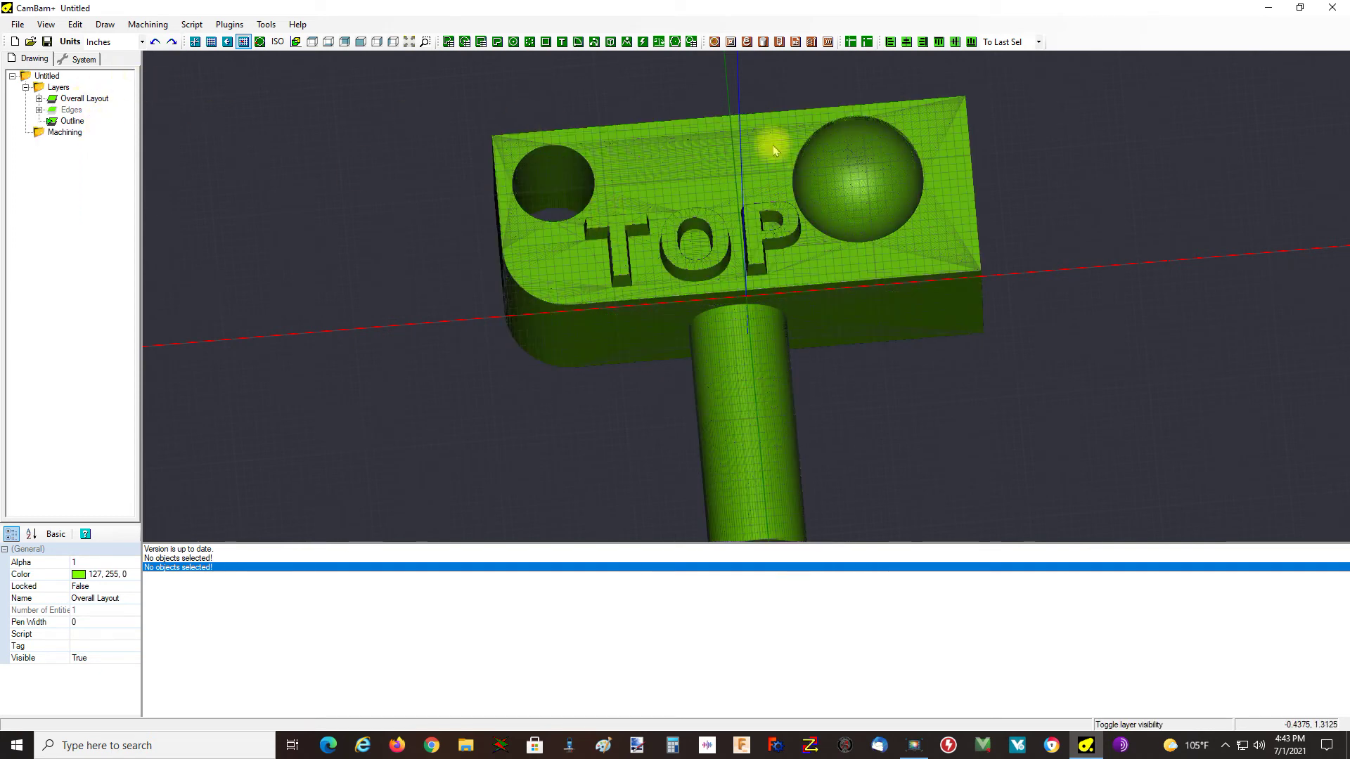
pyautogui.click(770, 172)
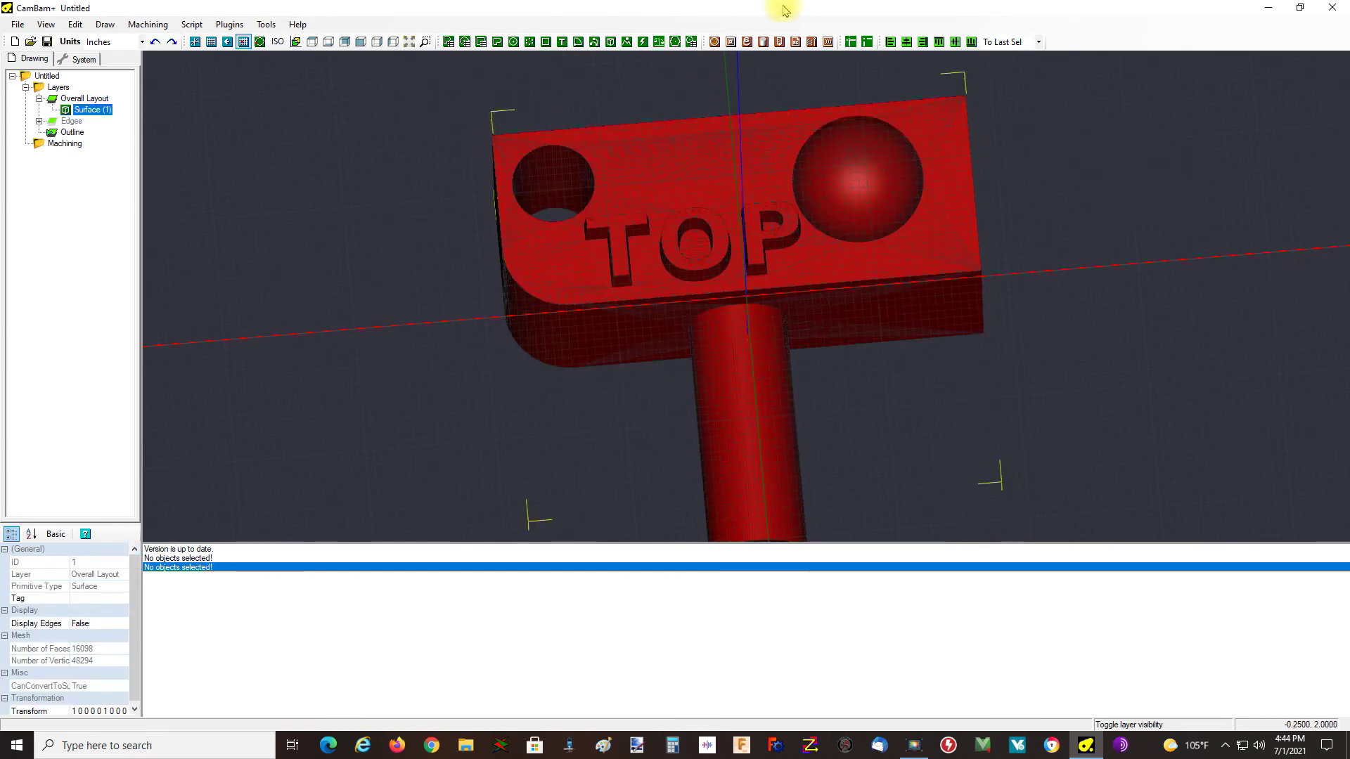
# Step: Build a silhouette of Surface (1) with slice width 3, creating polylines 56 and 57
pyautogui.click(73, 22)
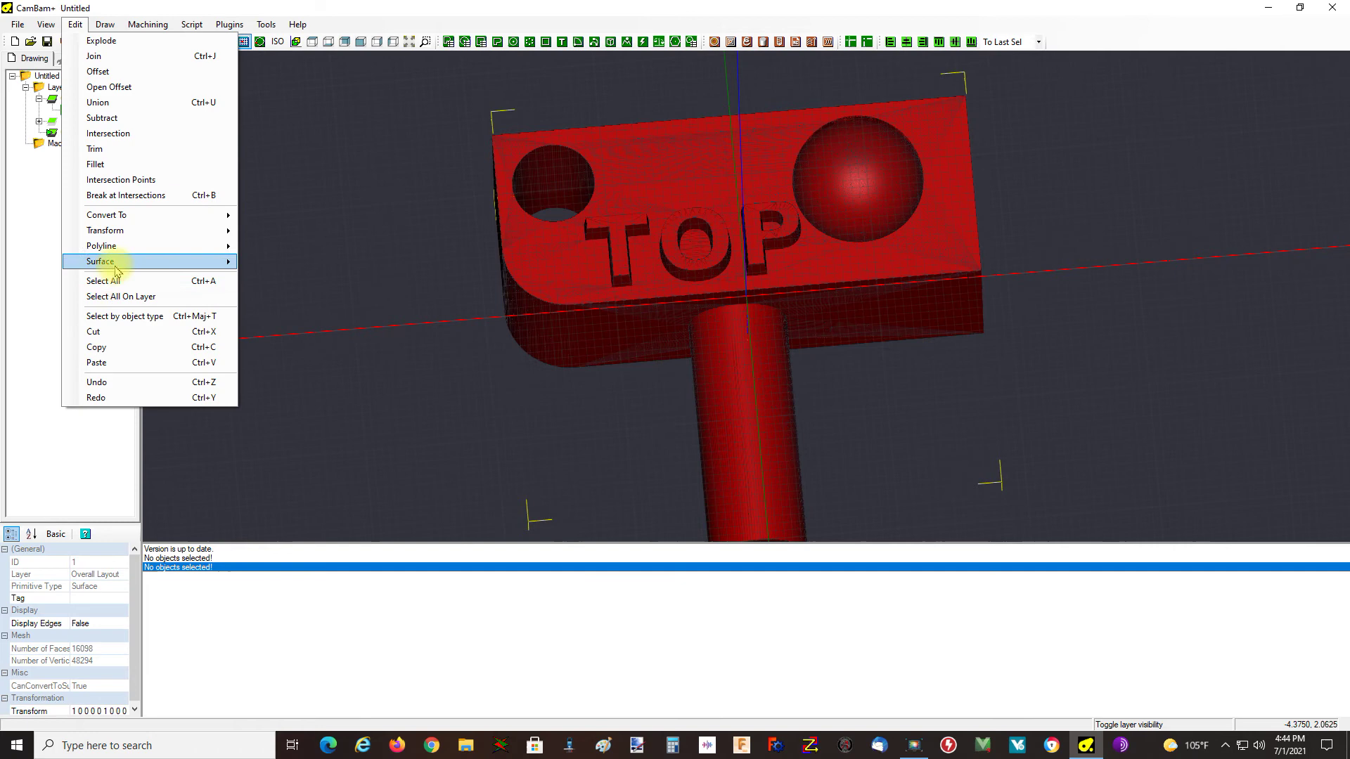
pyautogui.click(312, 324)
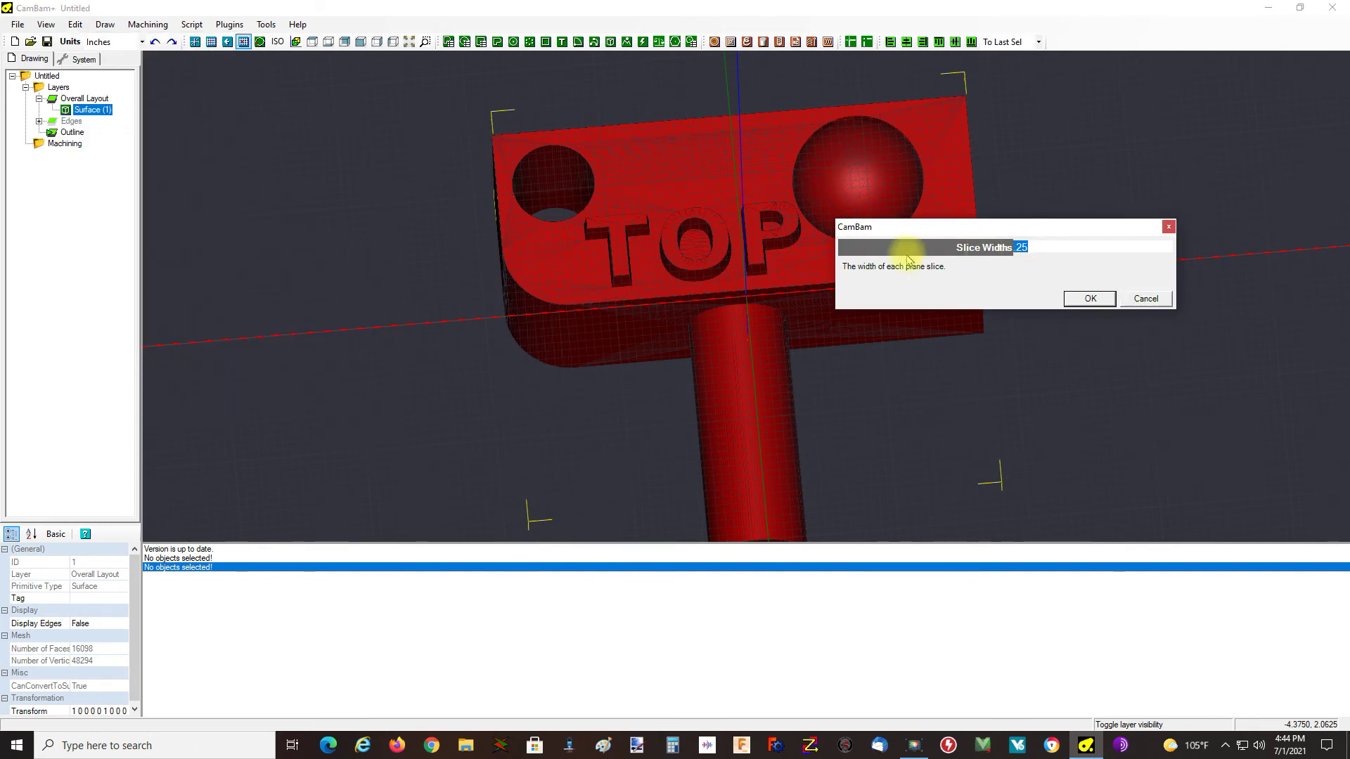
pyautogui.write('3')
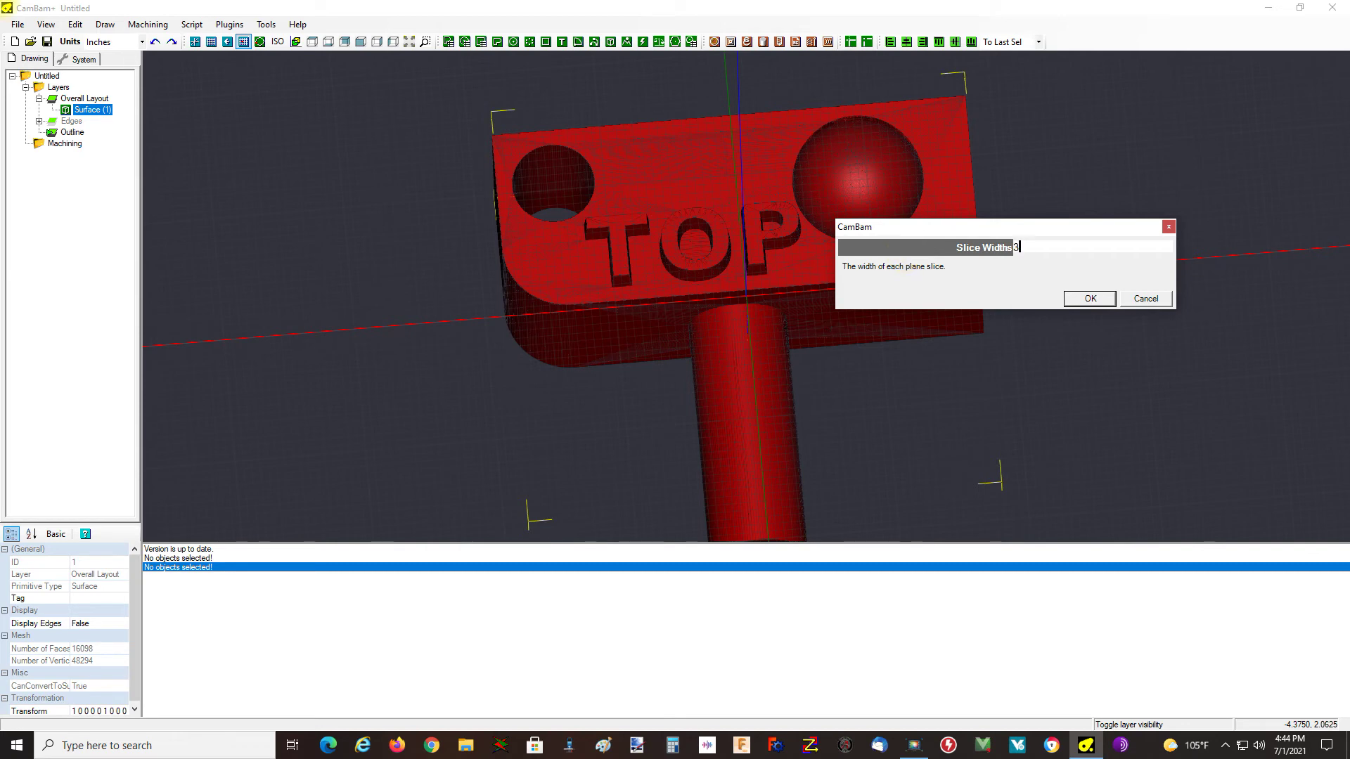
pyautogui.click(1104, 300)
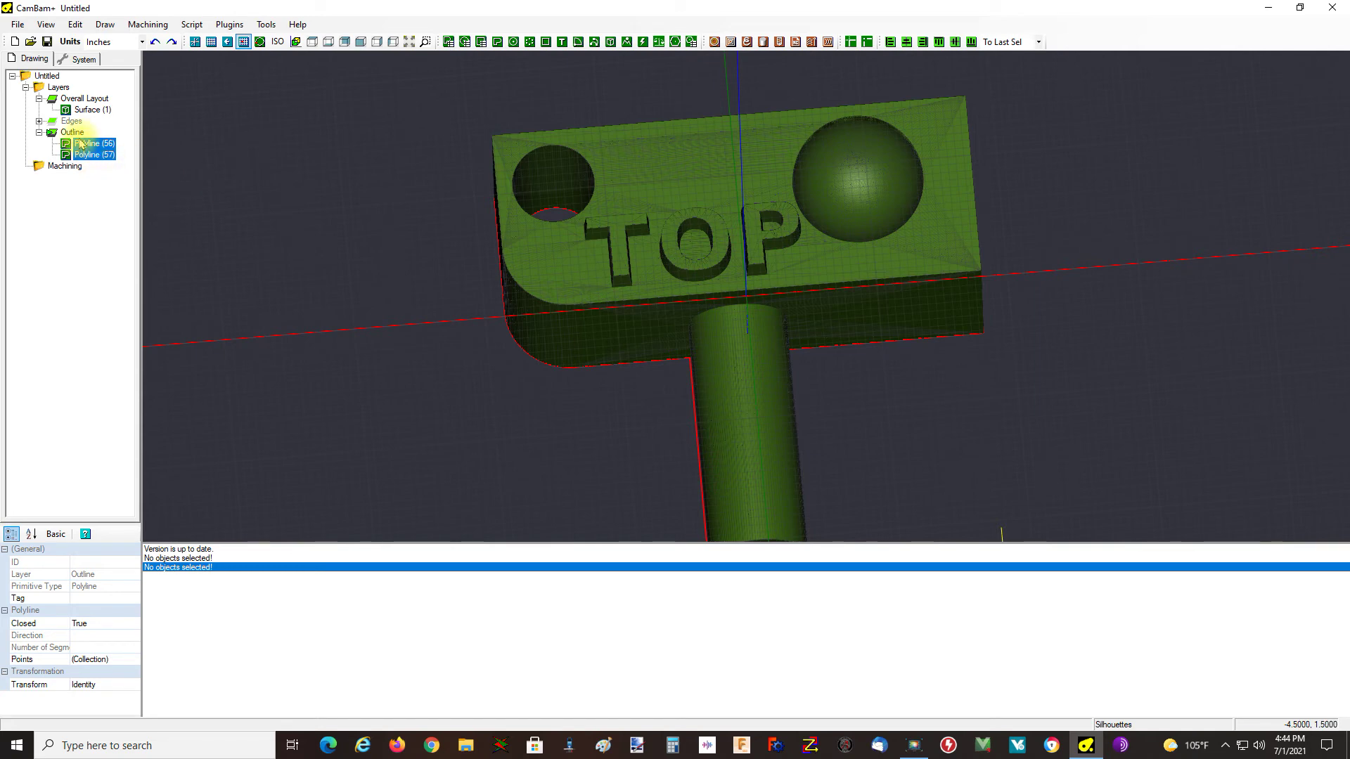
# Step: Hide the Overall Layout surface, return to top view, and box-select both silhouette outlines
pyautogui.click(75, 98)
pyautogui.press('space')
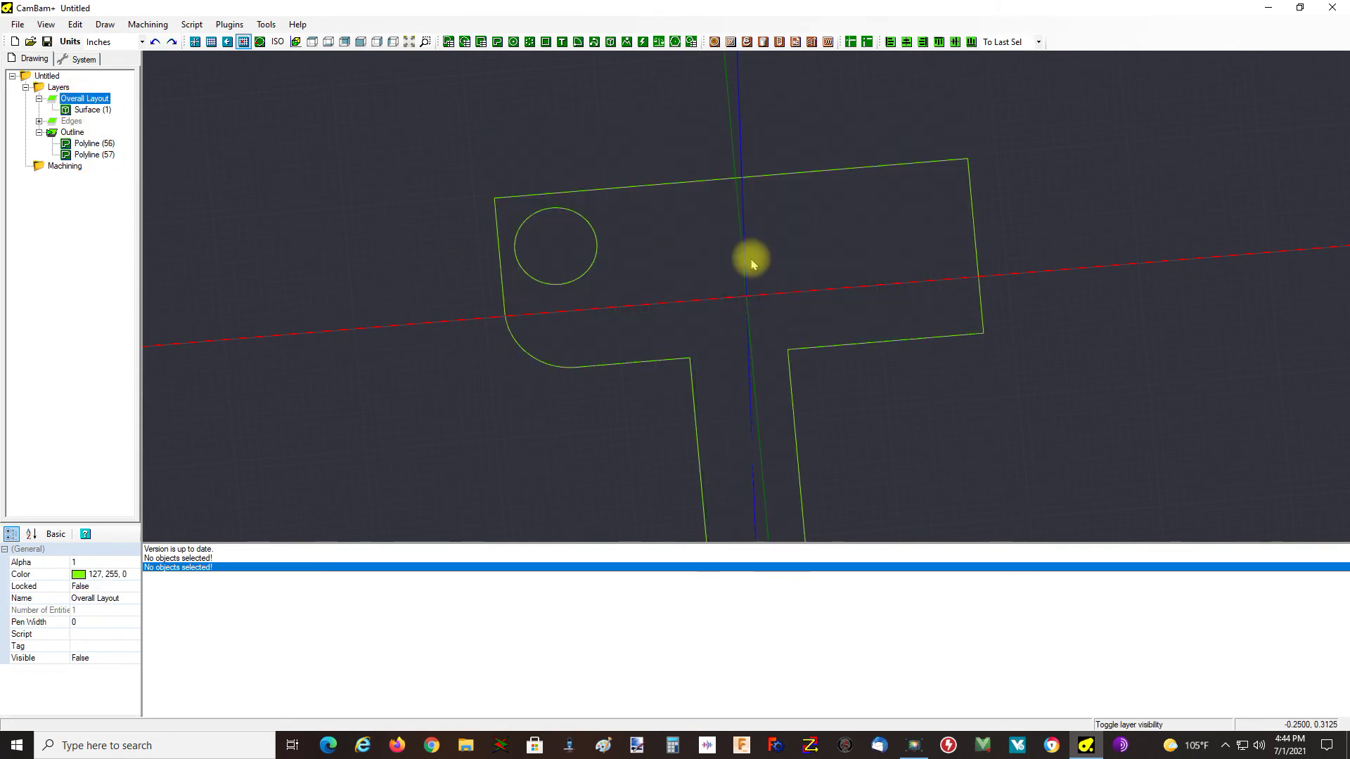
pyautogui.keyDown('alt'); pyautogui.moveTo(787, 258); pyautogui.dragTo(777, 310); pyautogui.keyUp('alt')
pyautogui.keyDown('alt'); pyautogui.doubleClick(779, 259); pyautogui.keyUp('alt')
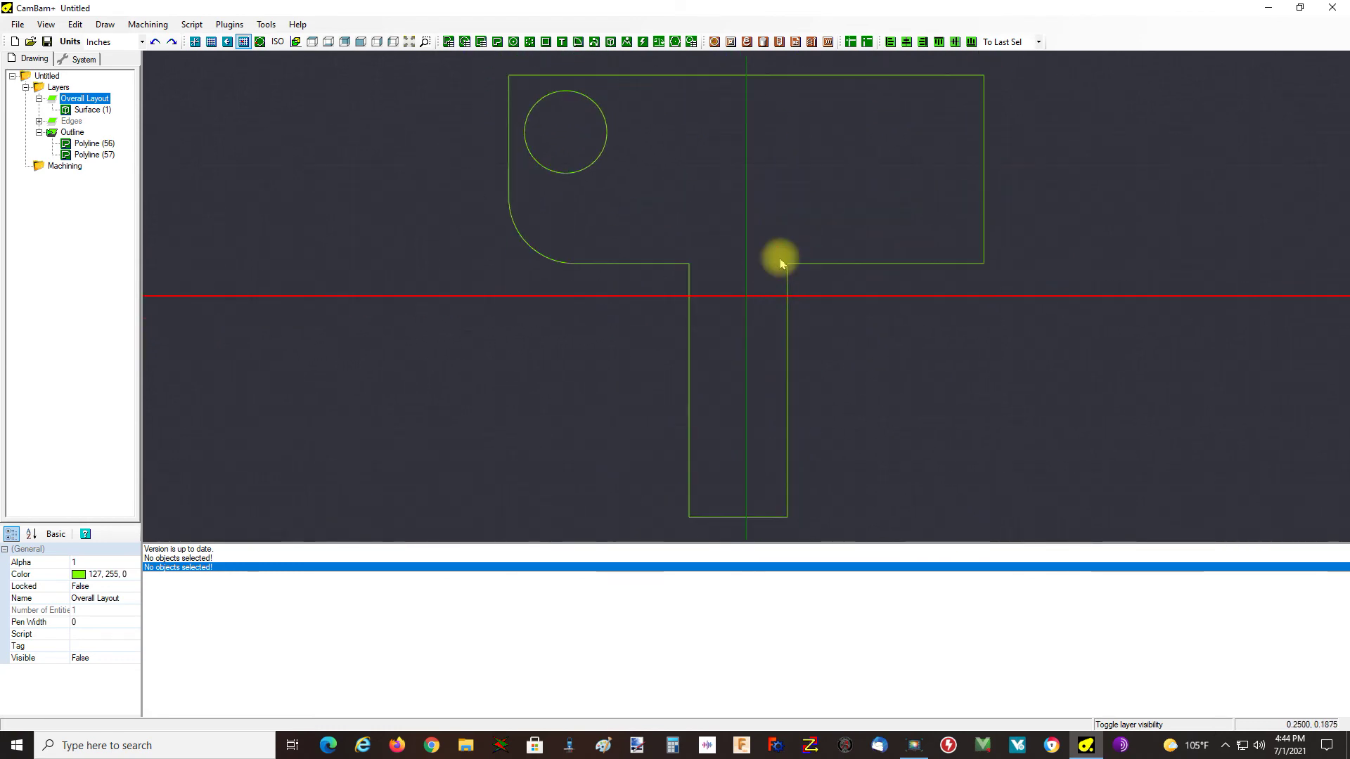
pyautogui.moveTo(434, 67); pyautogui.dragTo(1153, 538)
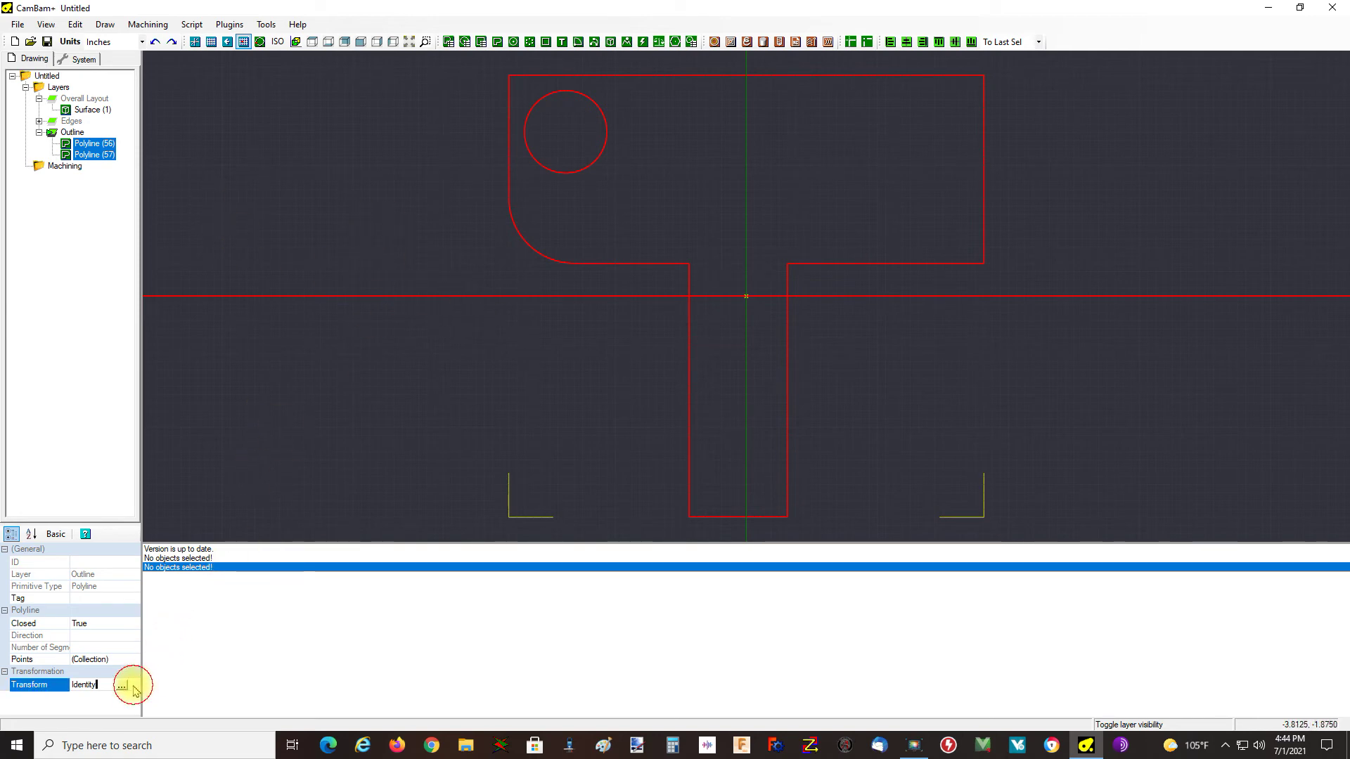
# Step: Try a Scale transformation on the outlines, editing the Z entry, then close the window
pyautogui.click(134, 686)
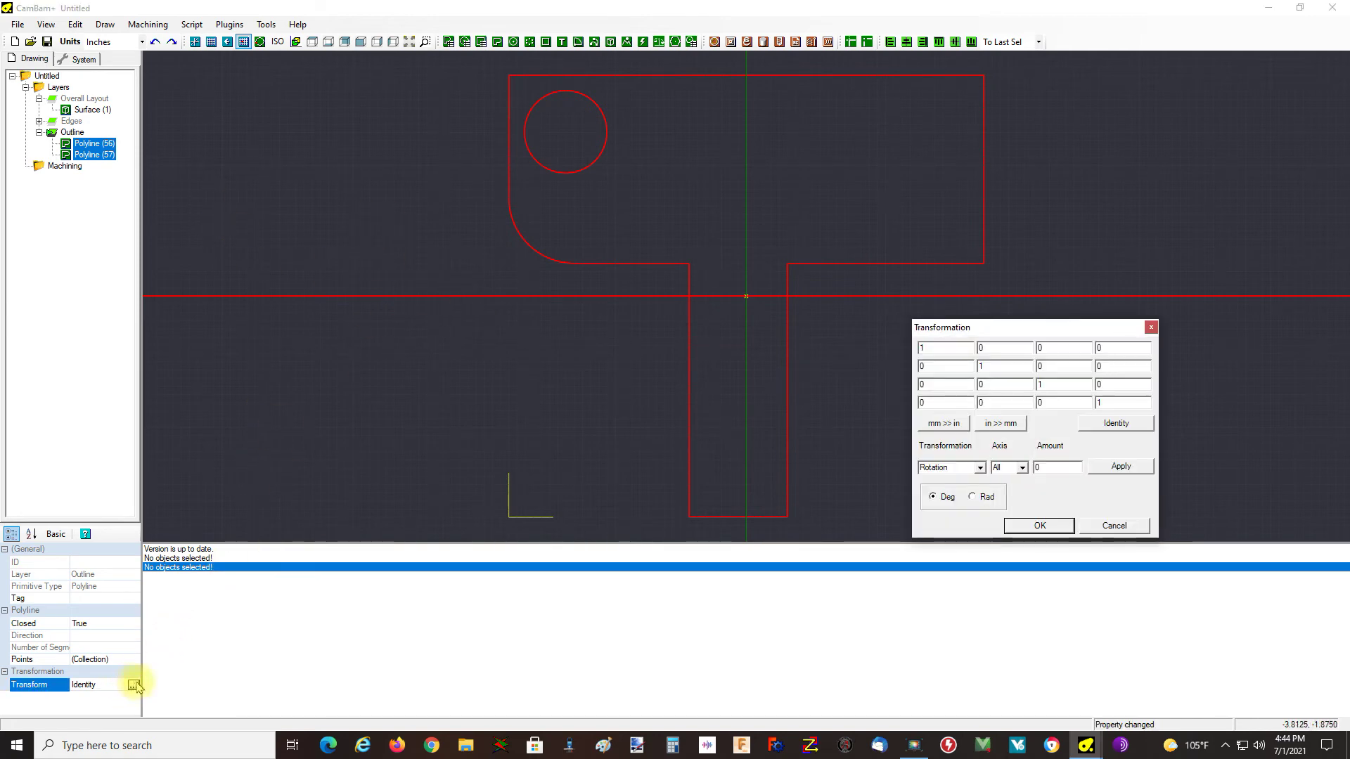
pyautogui.click(980, 469)
pyautogui.click(967, 500)
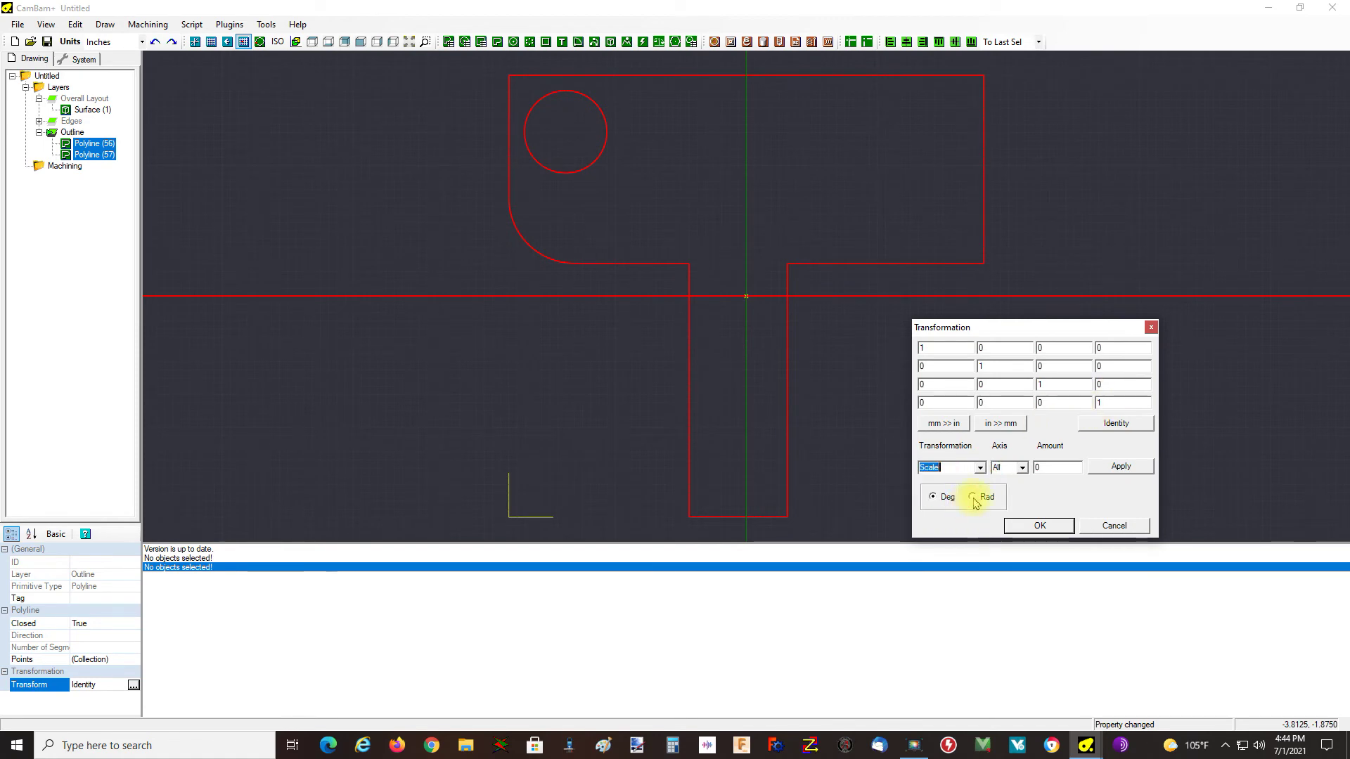
pyautogui.click(1041, 384)
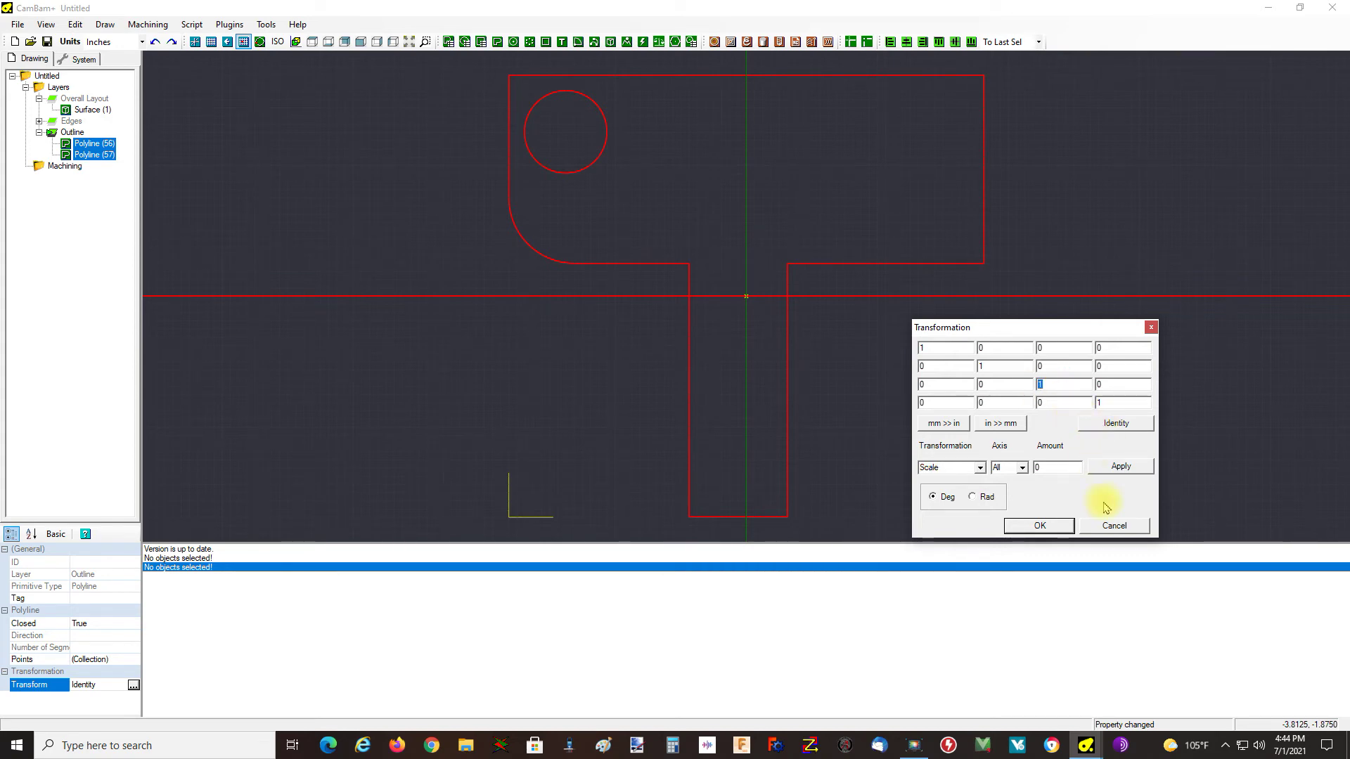
pyautogui.click(1116, 526)
# Step: Align both silhouette outlines to a Z centre of 0, leaving X and Y unchanged
pyautogui.rightClick(918, 365)
pyautogui.moveTo(979, 390)
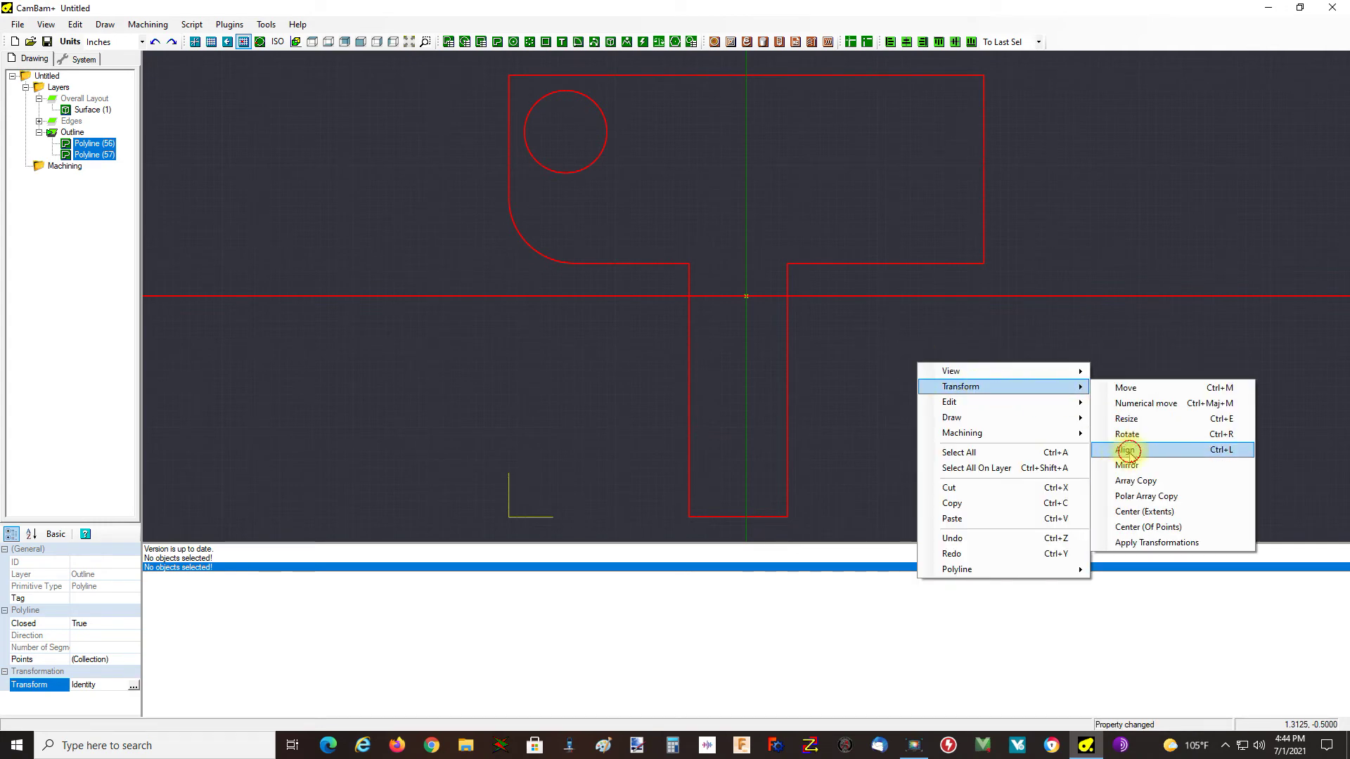
pyautogui.click(1127, 452)
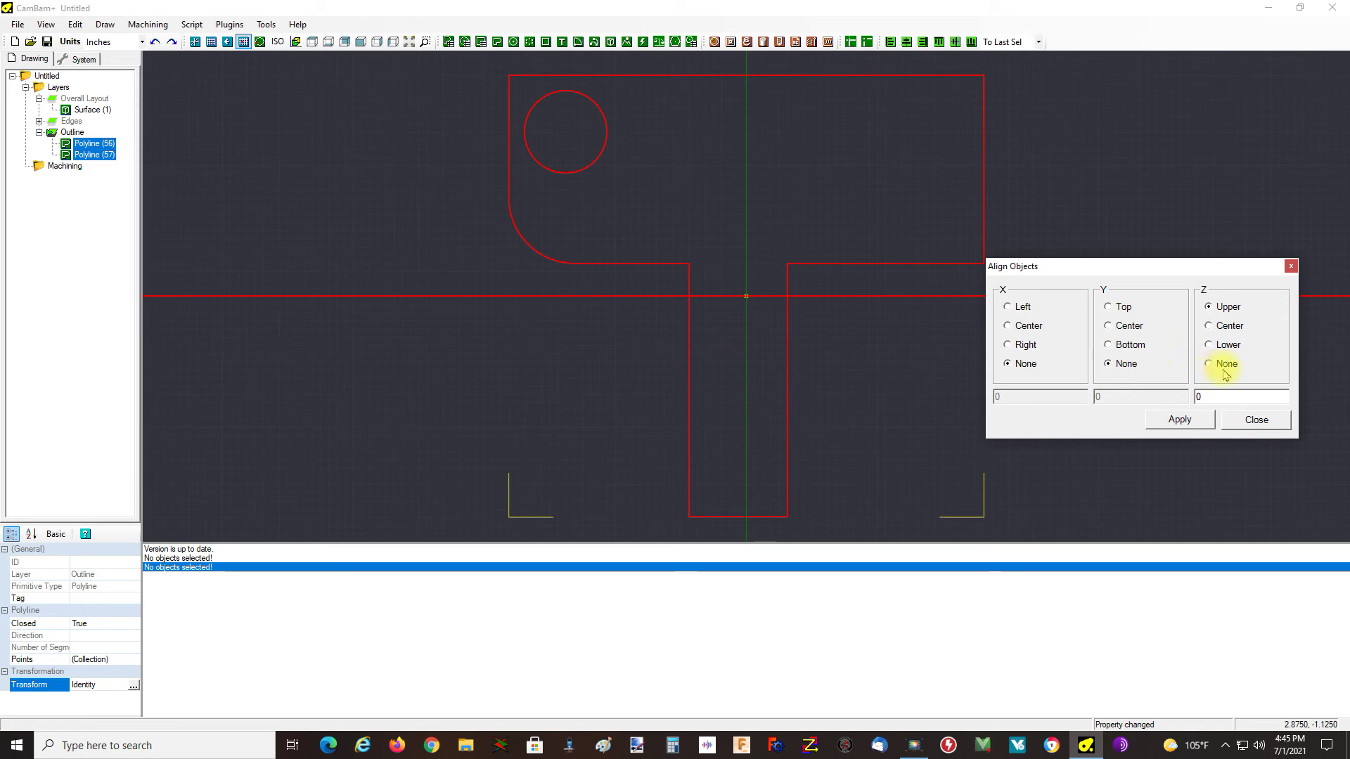
pyautogui.click(1209, 327)
pyautogui.click(1198, 428)
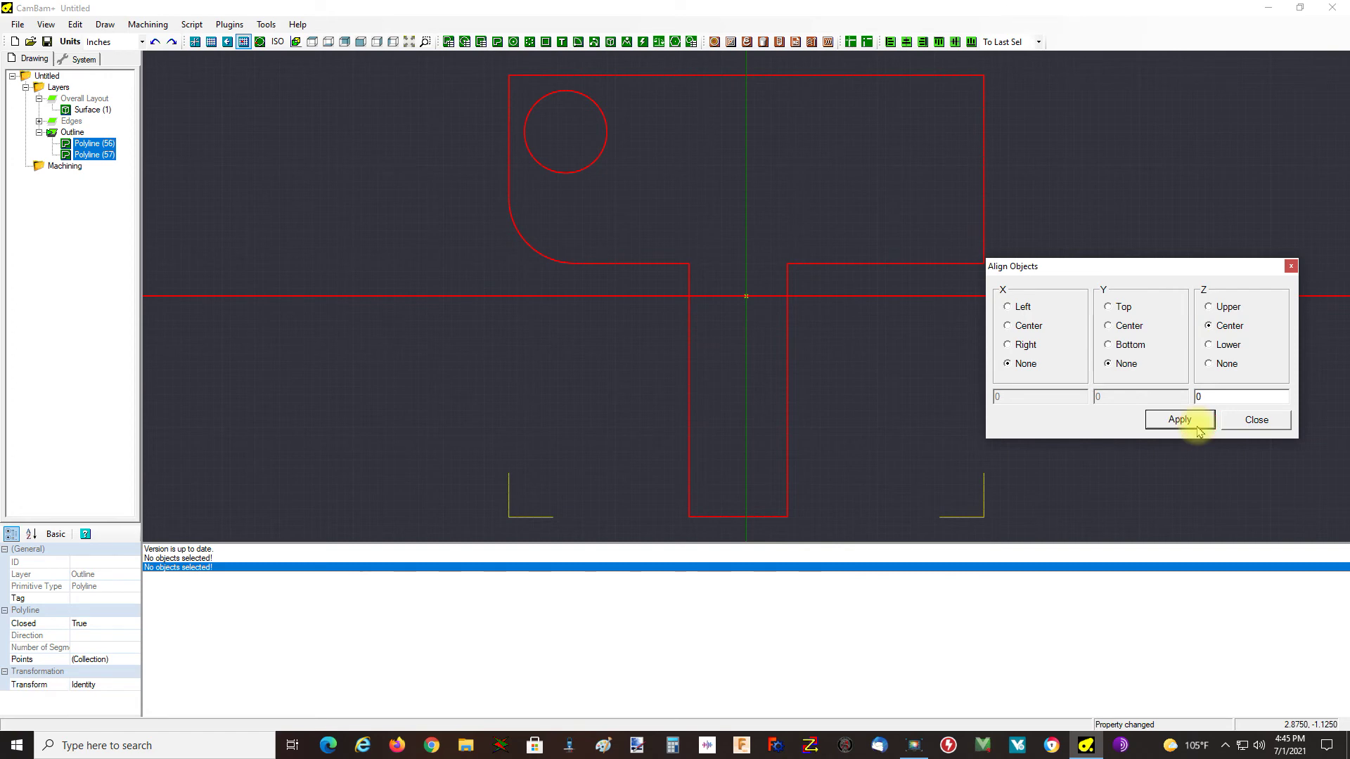
pyautogui.click(1242, 424)
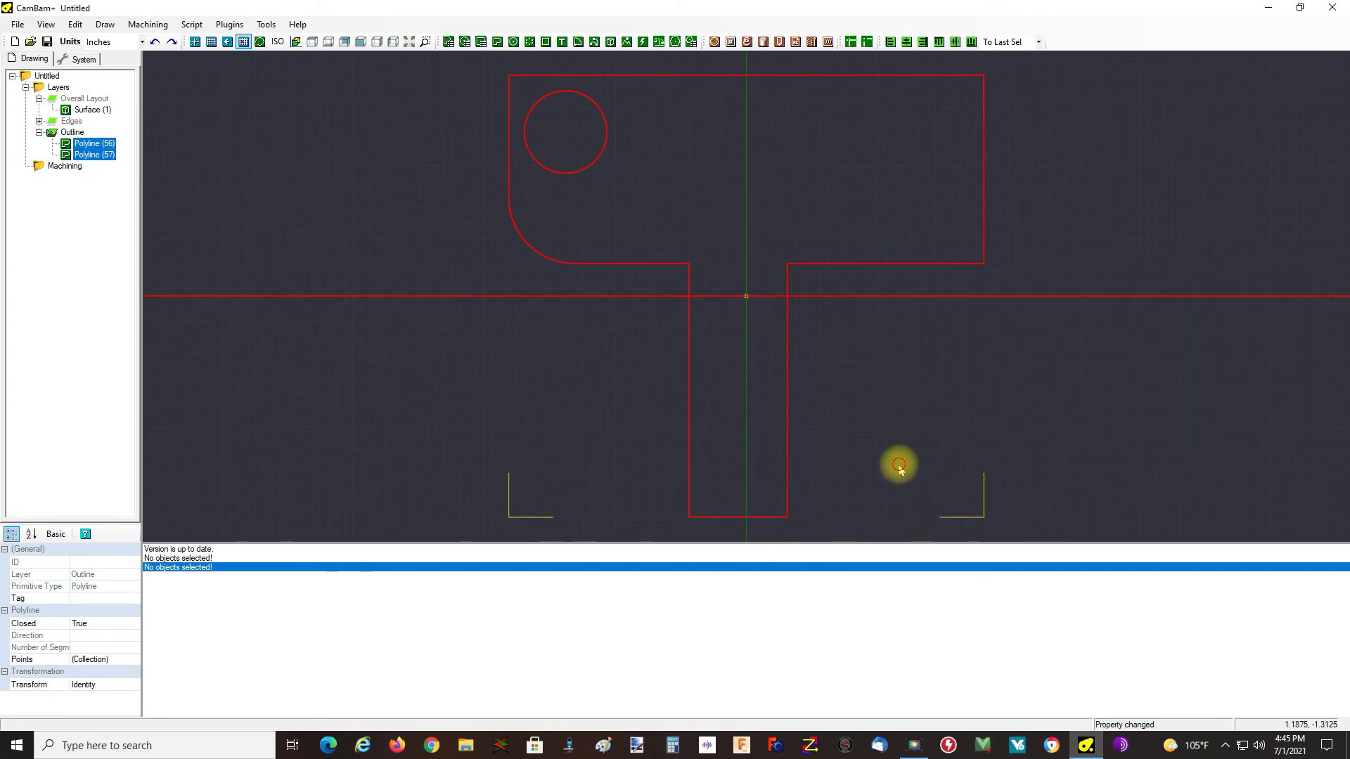
# Step: Show the Edges layer, briefly view Overall Layout in 3-D, then hide it again
pyautogui.moveTo(898, 466)
pyautogui.keyDown('alt'); pyautogui.mouseDown()
pyautogui.moveTo(825, 386)
pyautogui.moveTo(946, 340)
pyautogui.moveTo(931, 310)
pyautogui.moveTo(847, 347)
pyautogui.moveTo(854, 389)
pyautogui.moveTo(874, 395)
pyautogui.mouseUp(); pyautogui.keyUp('alt')
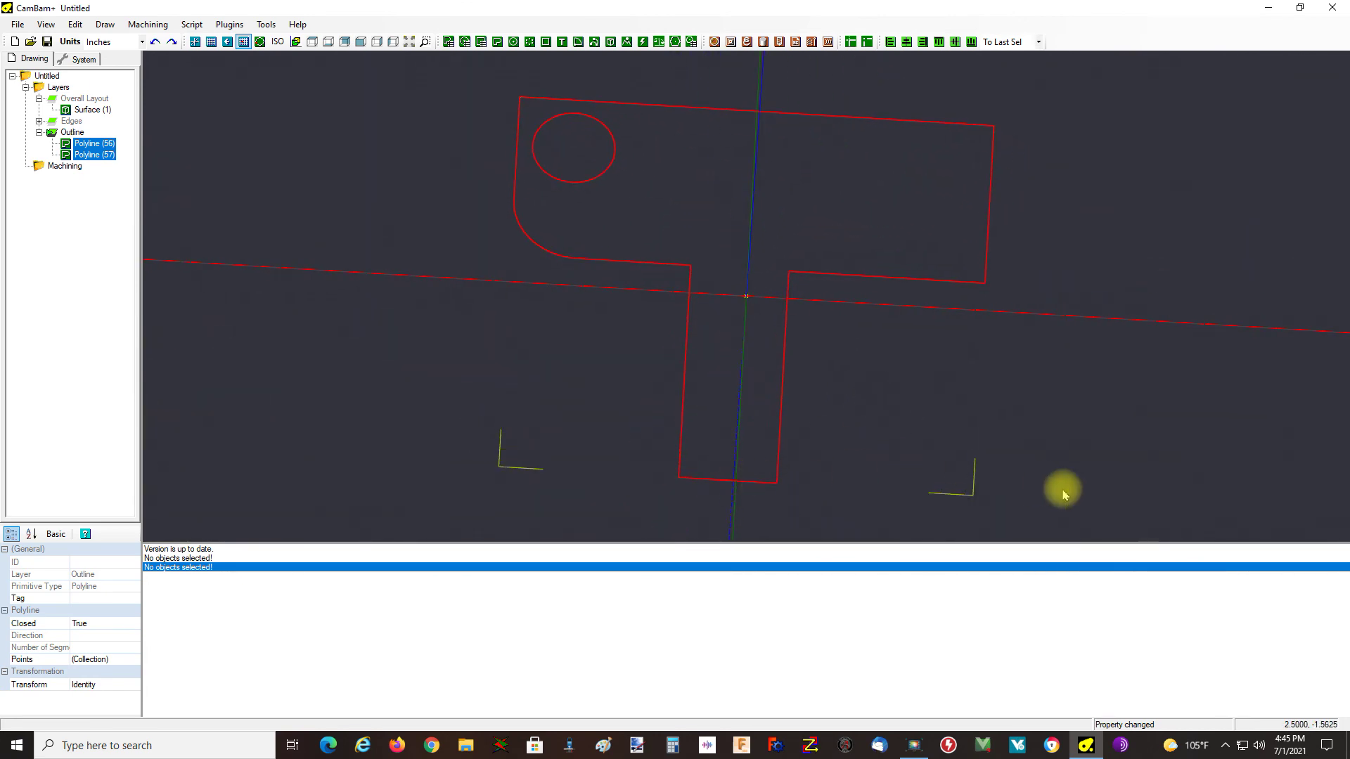
pyautogui.click(75, 123)
pyautogui.press('space')
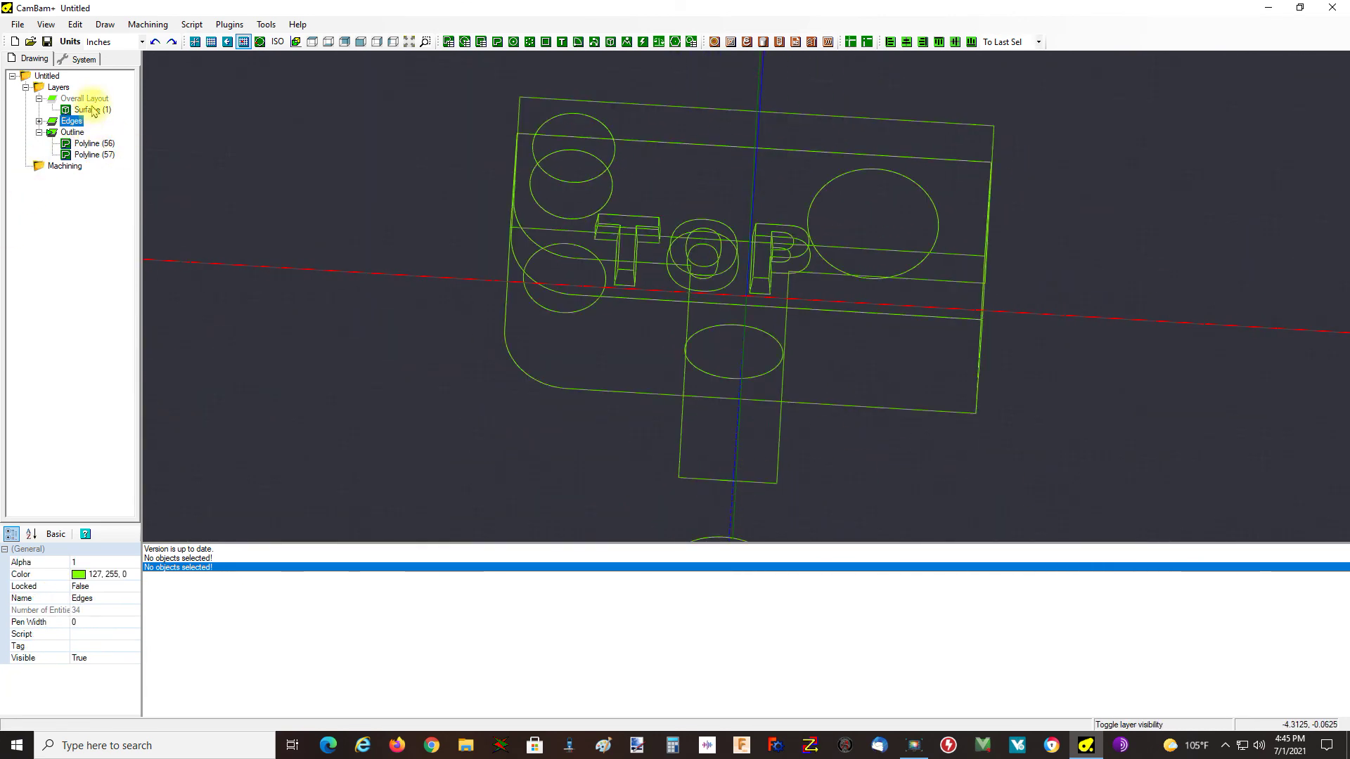
pyautogui.click(97, 100)
pyautogui.press('space')
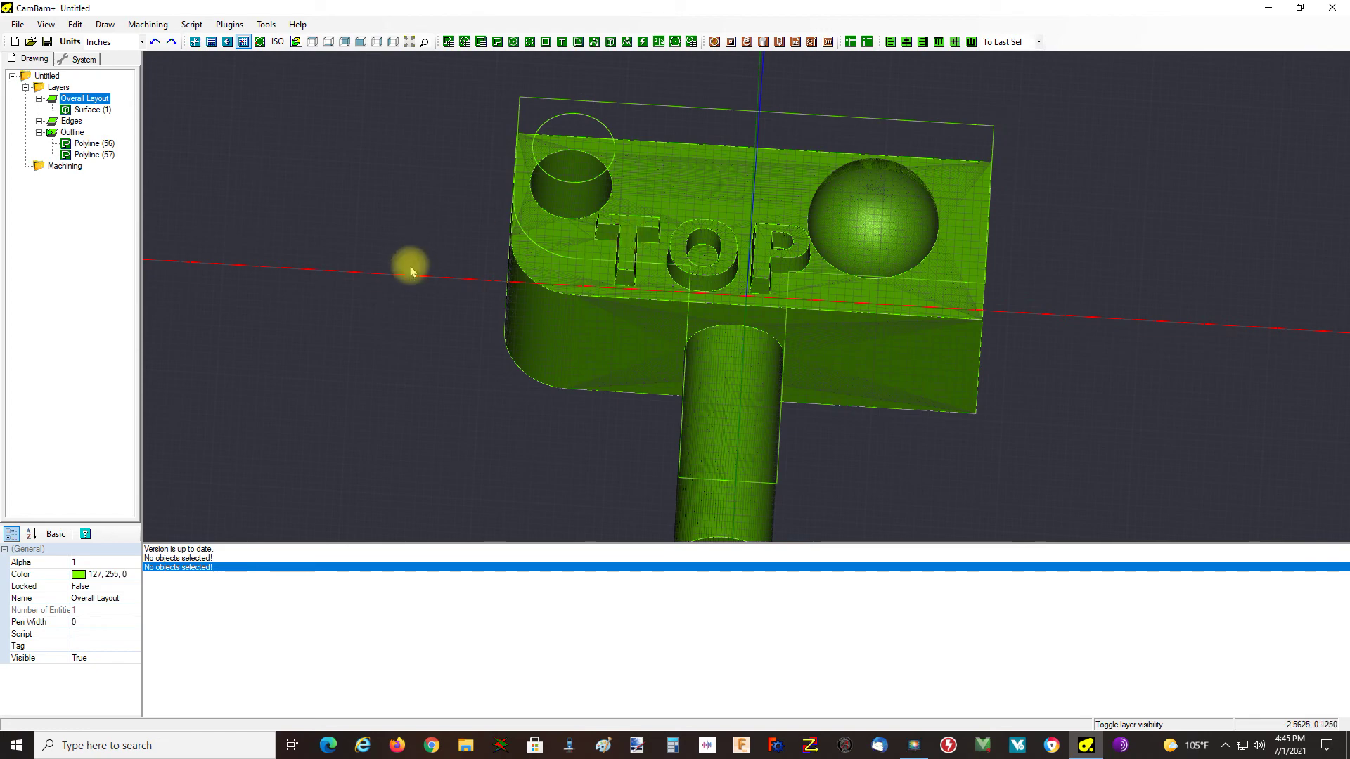
pyautogui.keyDown('alt'); pyautogui.moveTo(404, 281); pyautogui.dragTo(518, 301); pyautogui.keyUp('alt')
pyautogui.click(614, 305)
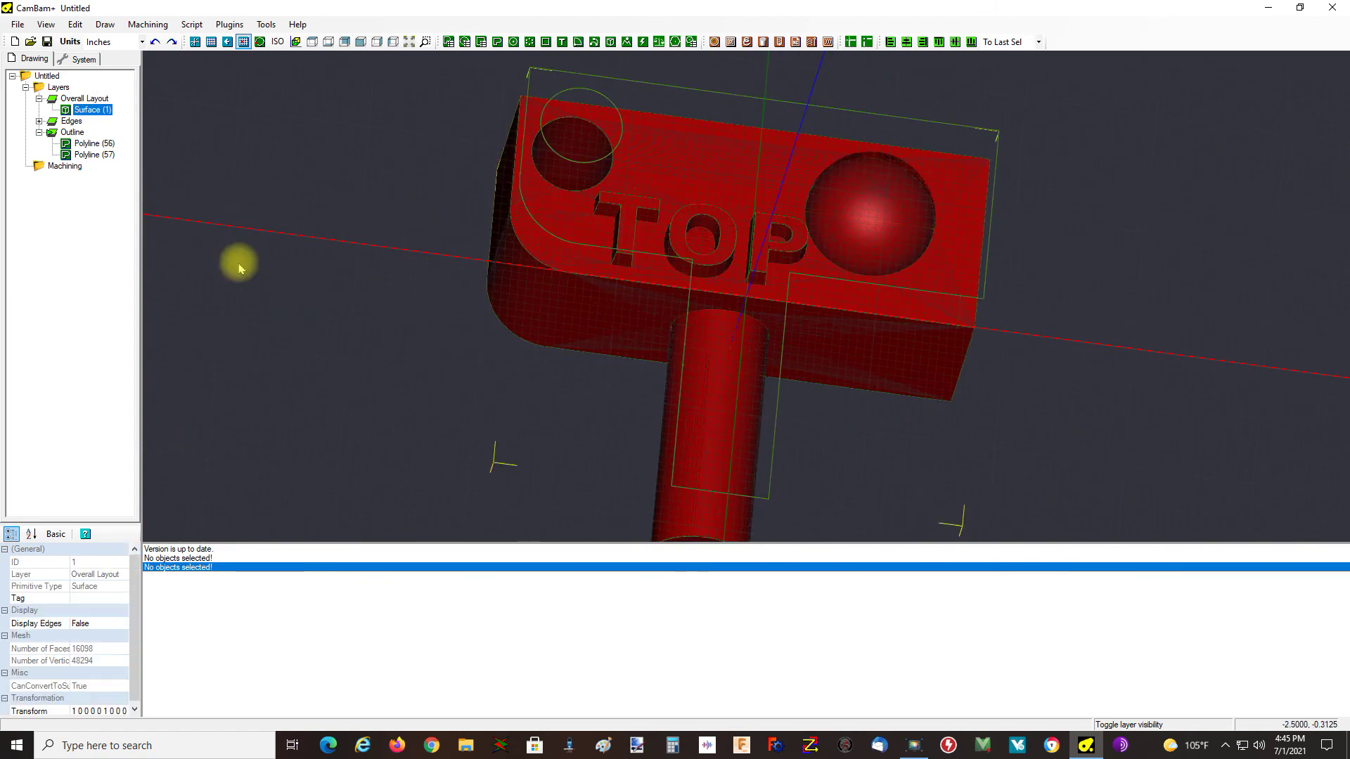
pyautogui.click(84, 99)
pyautogui.press('space')
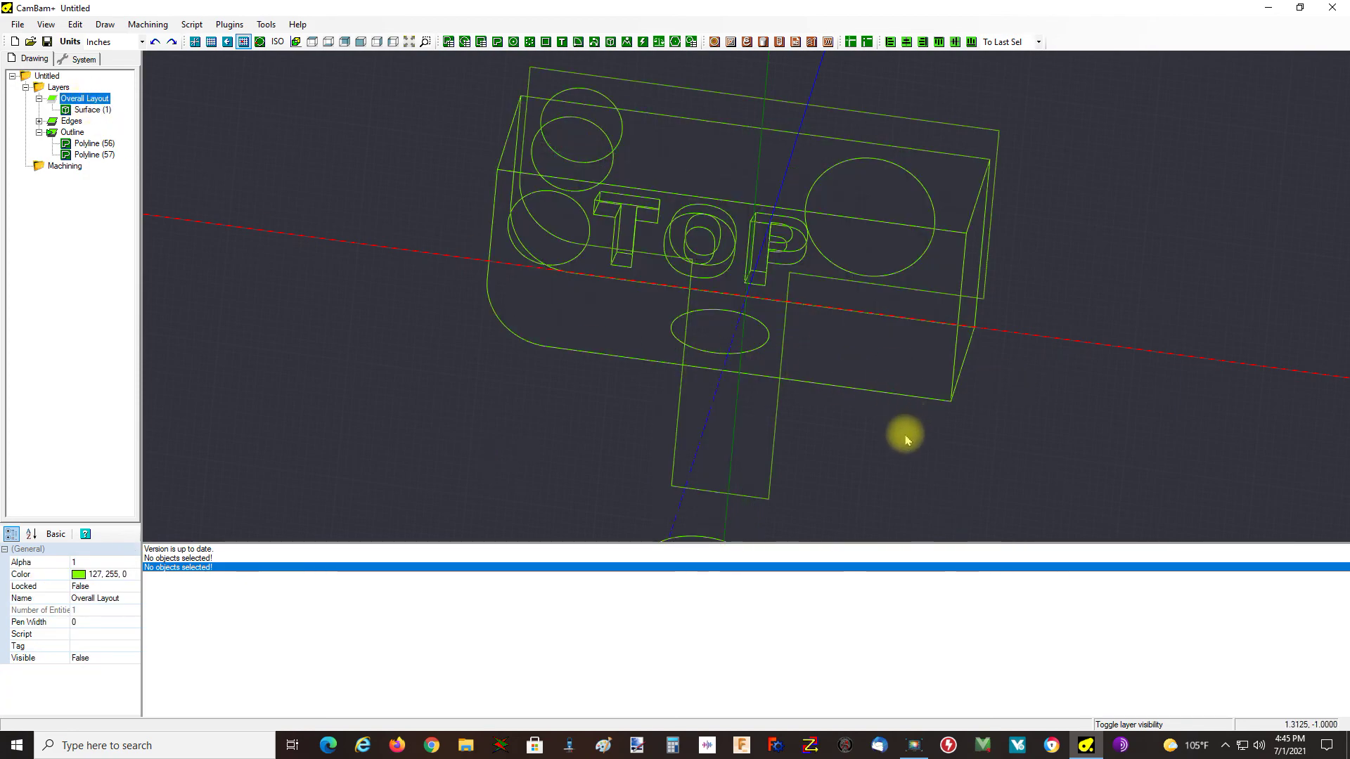
pyautogui.keyDown('alt'); pyautogui.moveTo(879, 444); pyautogui.dragTo(934, 424); pyautogui.keyUp('alt')
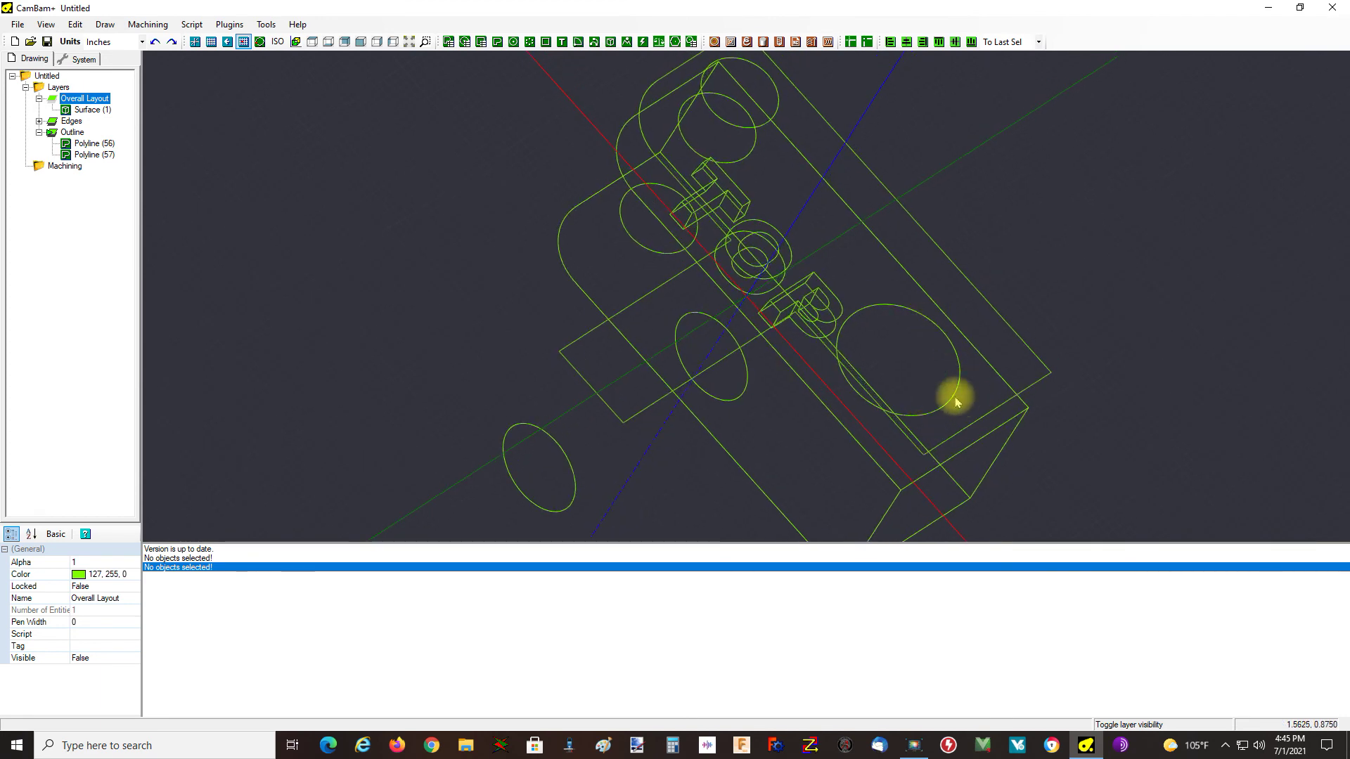
# Step: Make the Overall Layout surface model visible again
pyautogui.click(955, 400)
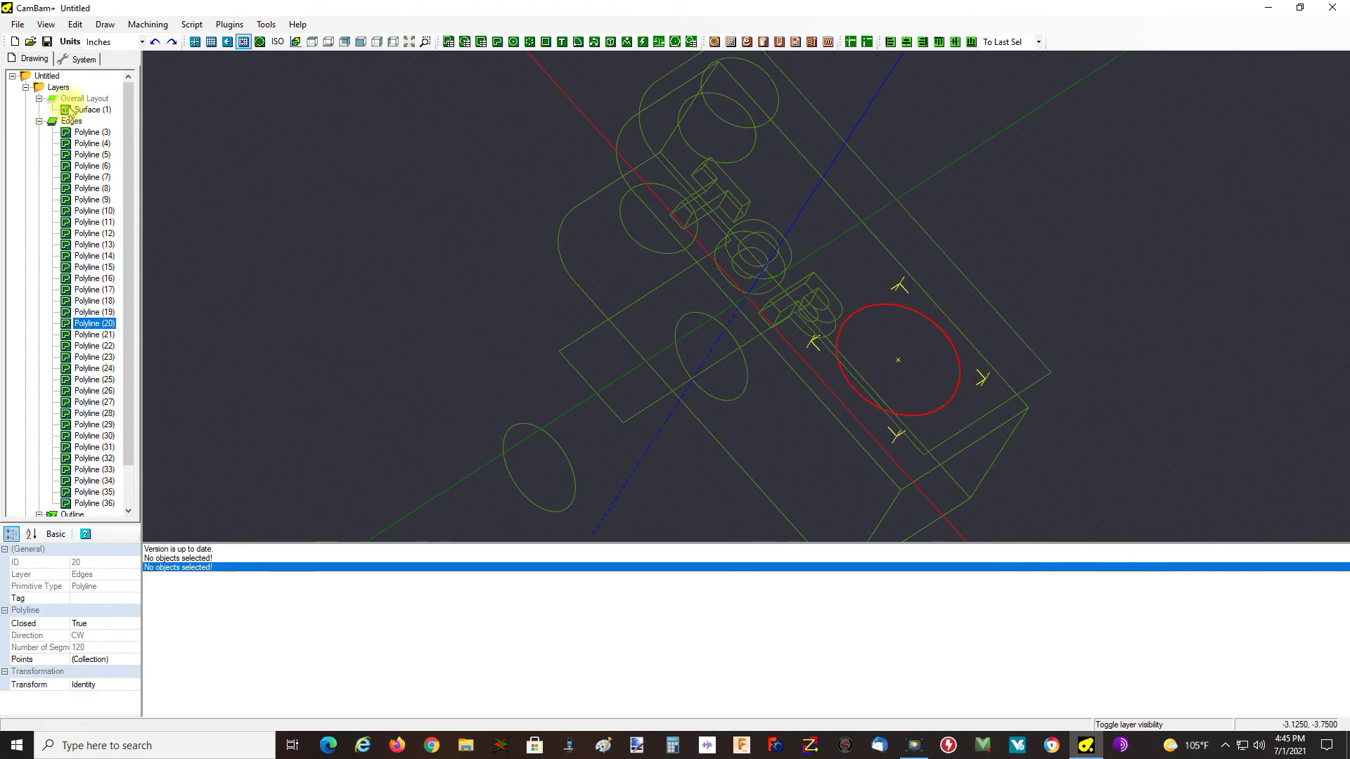
pyautogui.click(88, 98)
pyautogui.press('space')
pyautogui.click(103, 110)
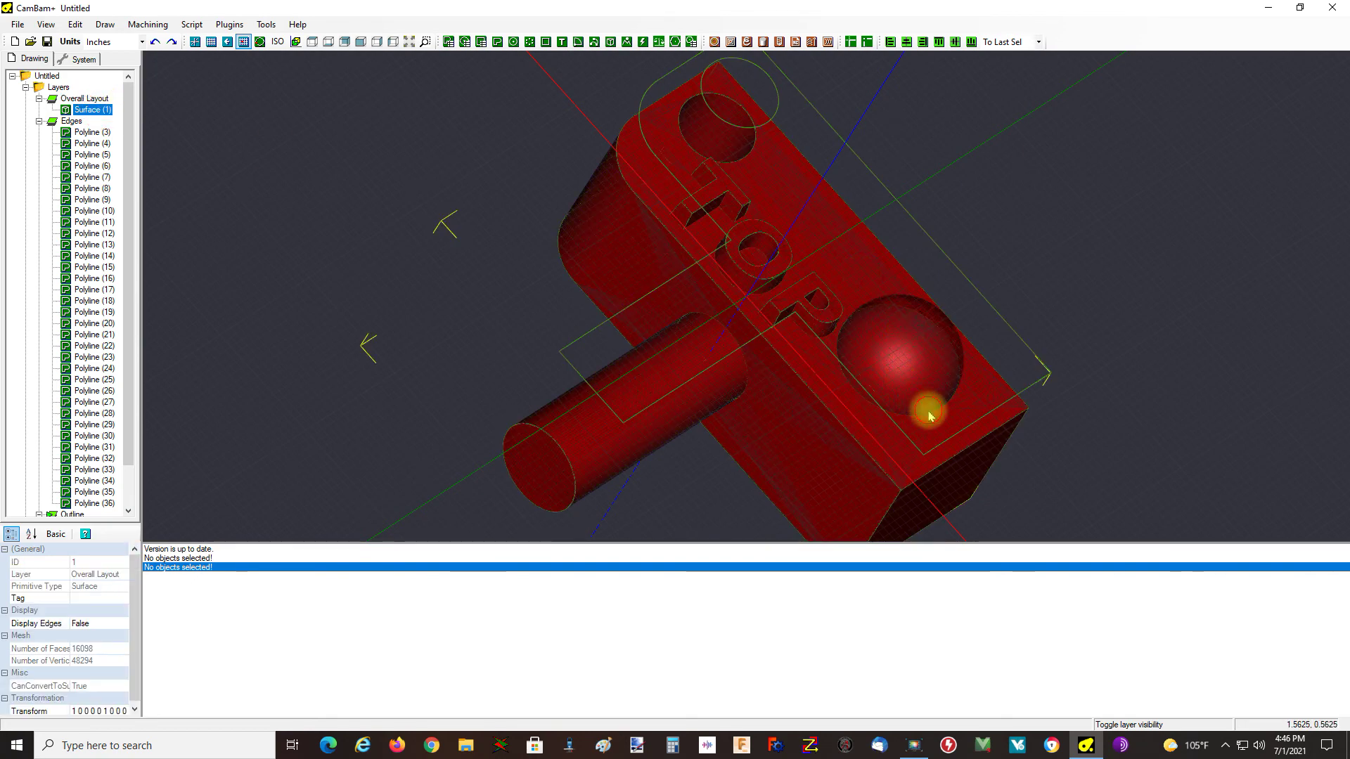
# Step: Select the circular edge polyline at the base of the spherical bump (Polyline 20)
pyautogui.click(188, 234)
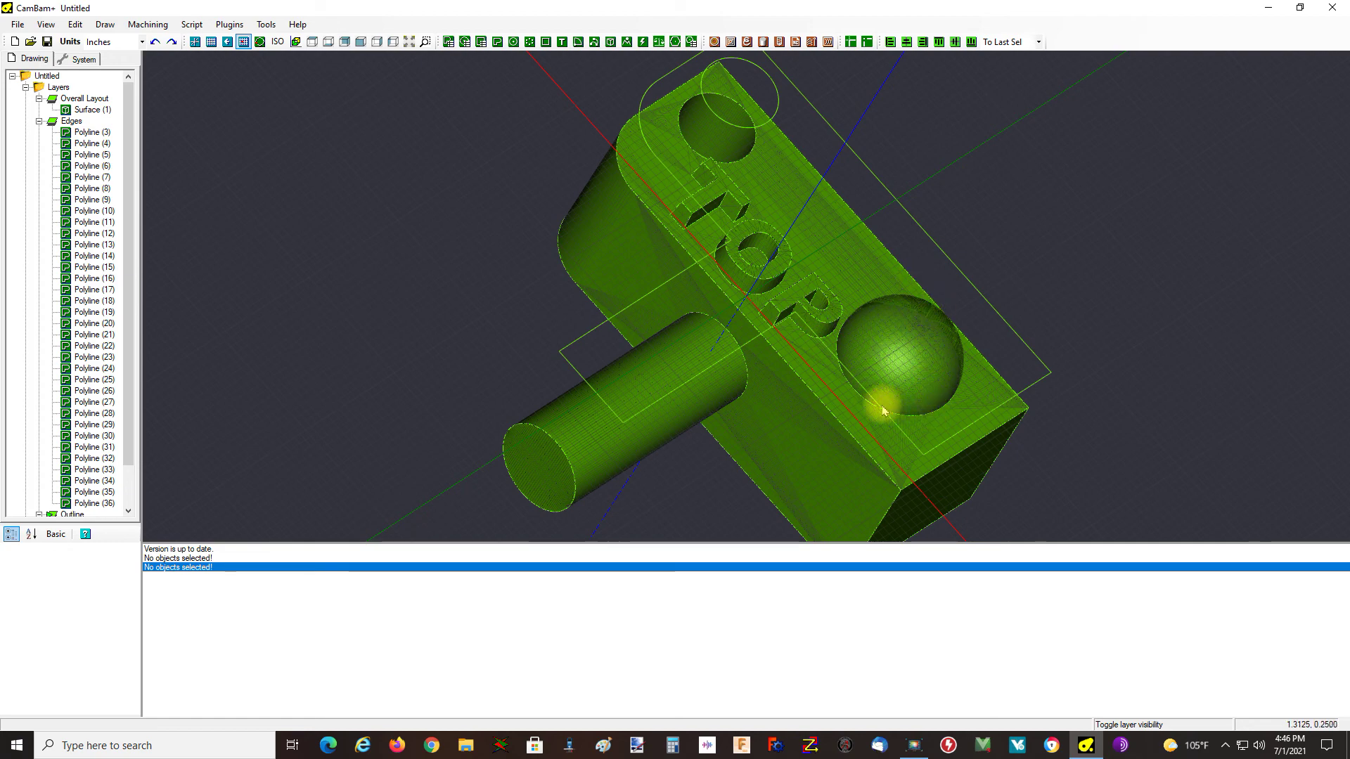
pyautogui.click(922, 415)
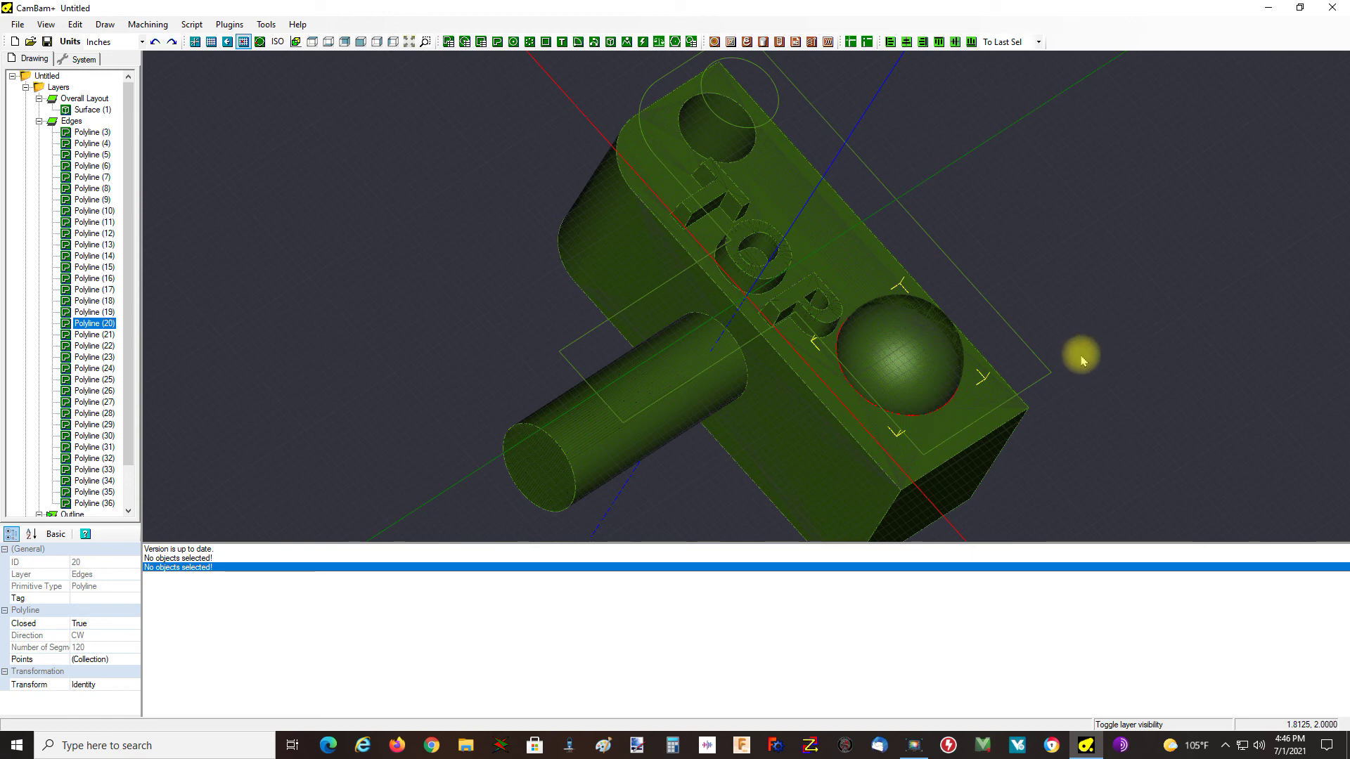
pyautogui.click(985, 392)
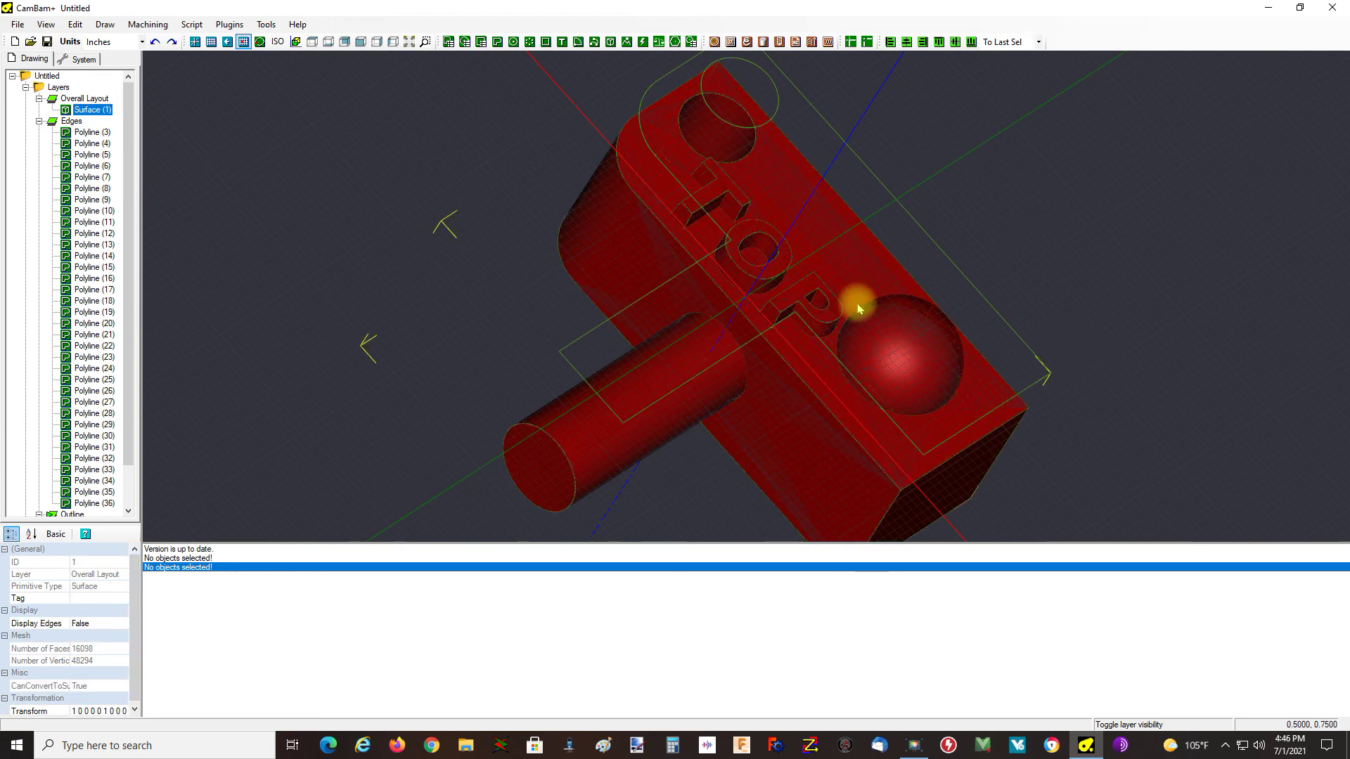
pyautogui.click(1068, 299)
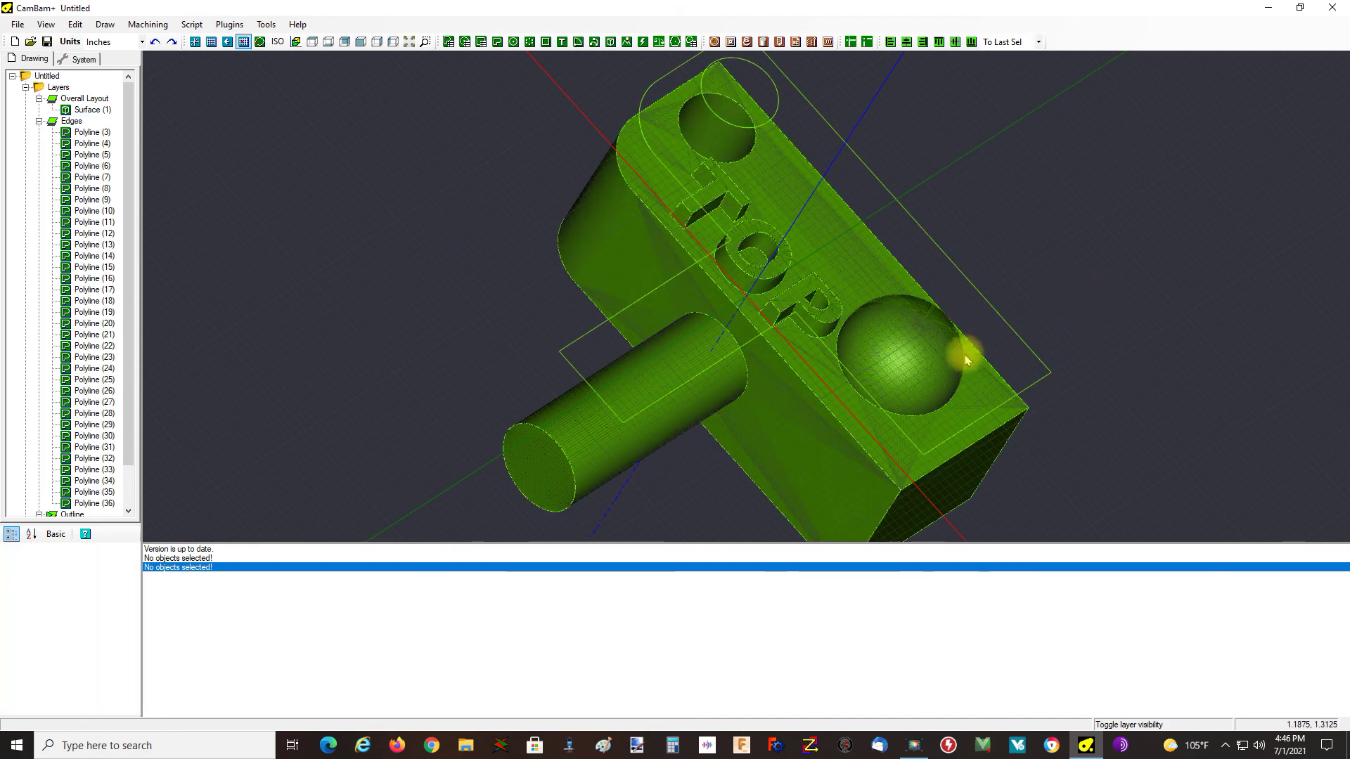
pyautogui.click(946, 404)
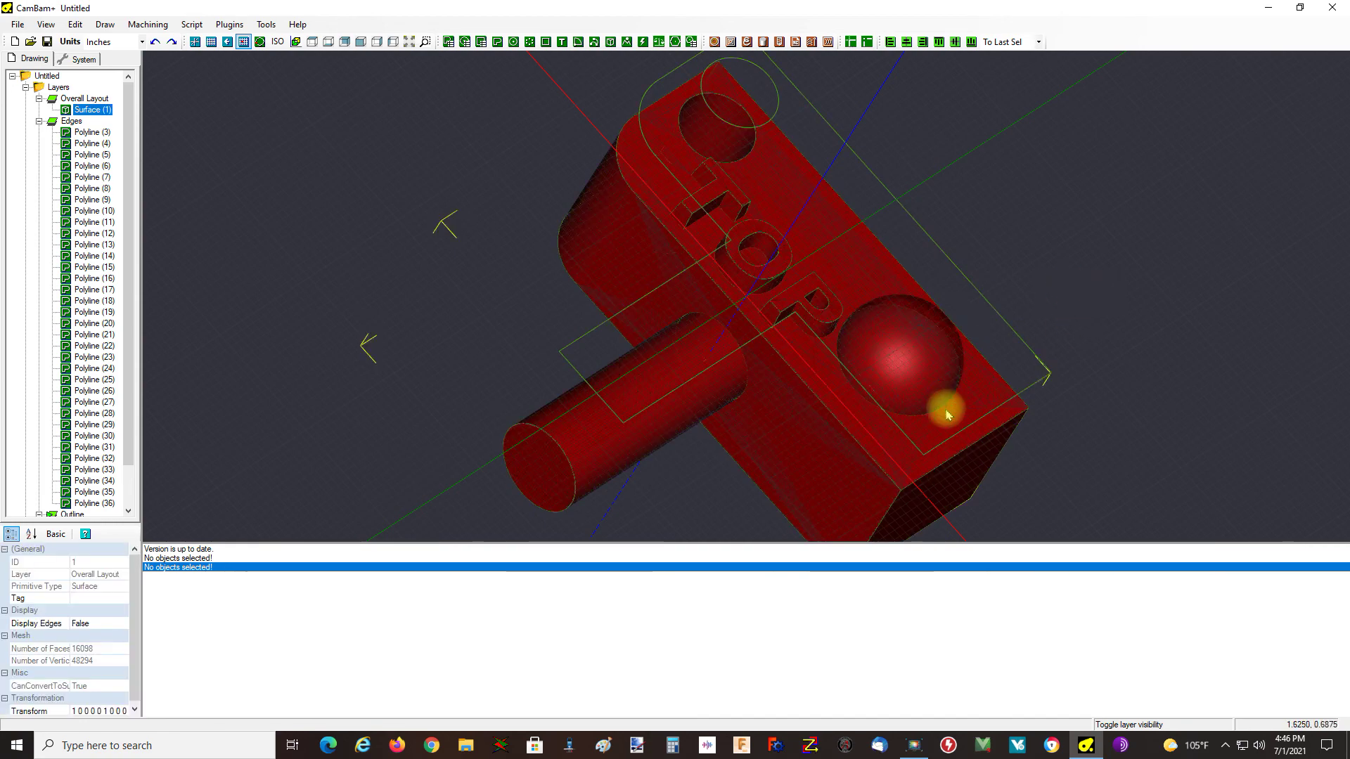
pyautogui.click(1001, 355)
pyautogui.click(942, 401)
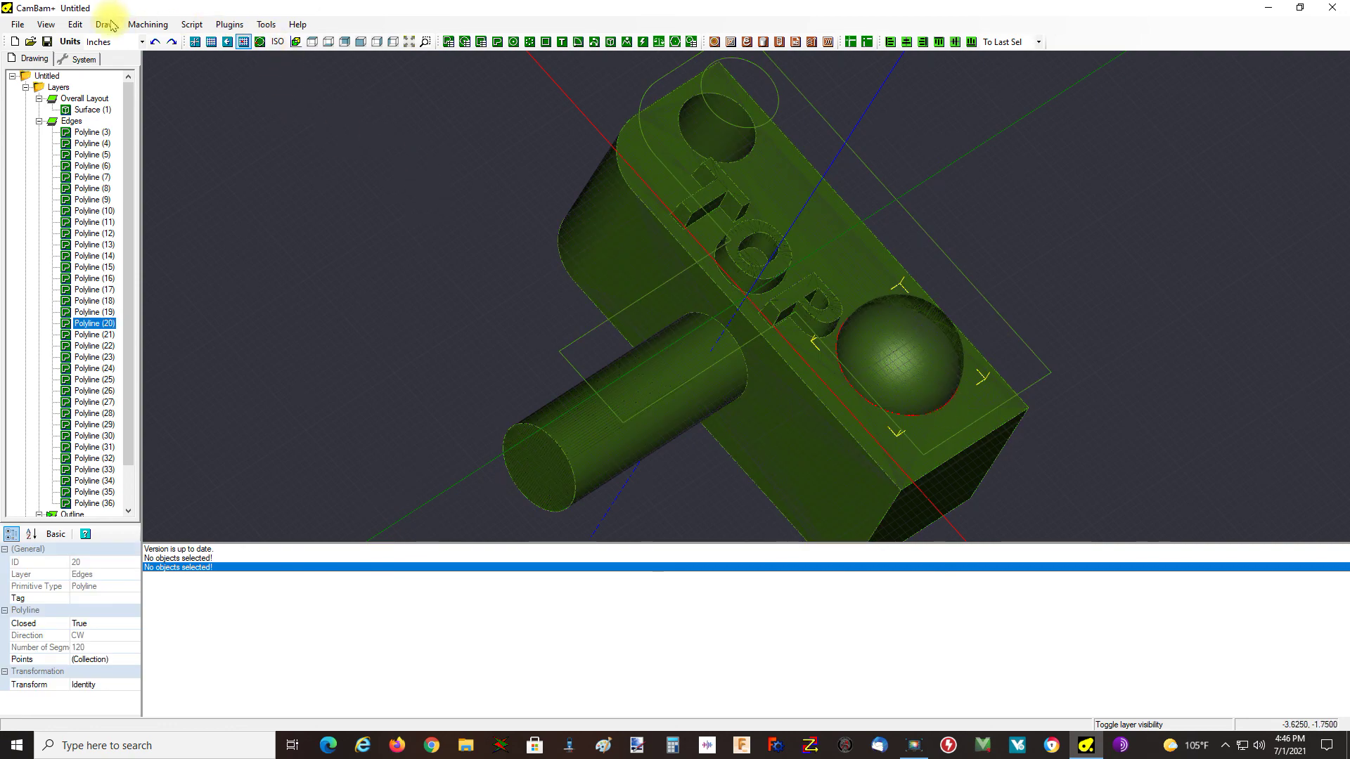
# Step: Offset the selected bump circle outward by 0.015625, creating Polyline (58) on the Outline layer
pyautogui.click(75, 24)
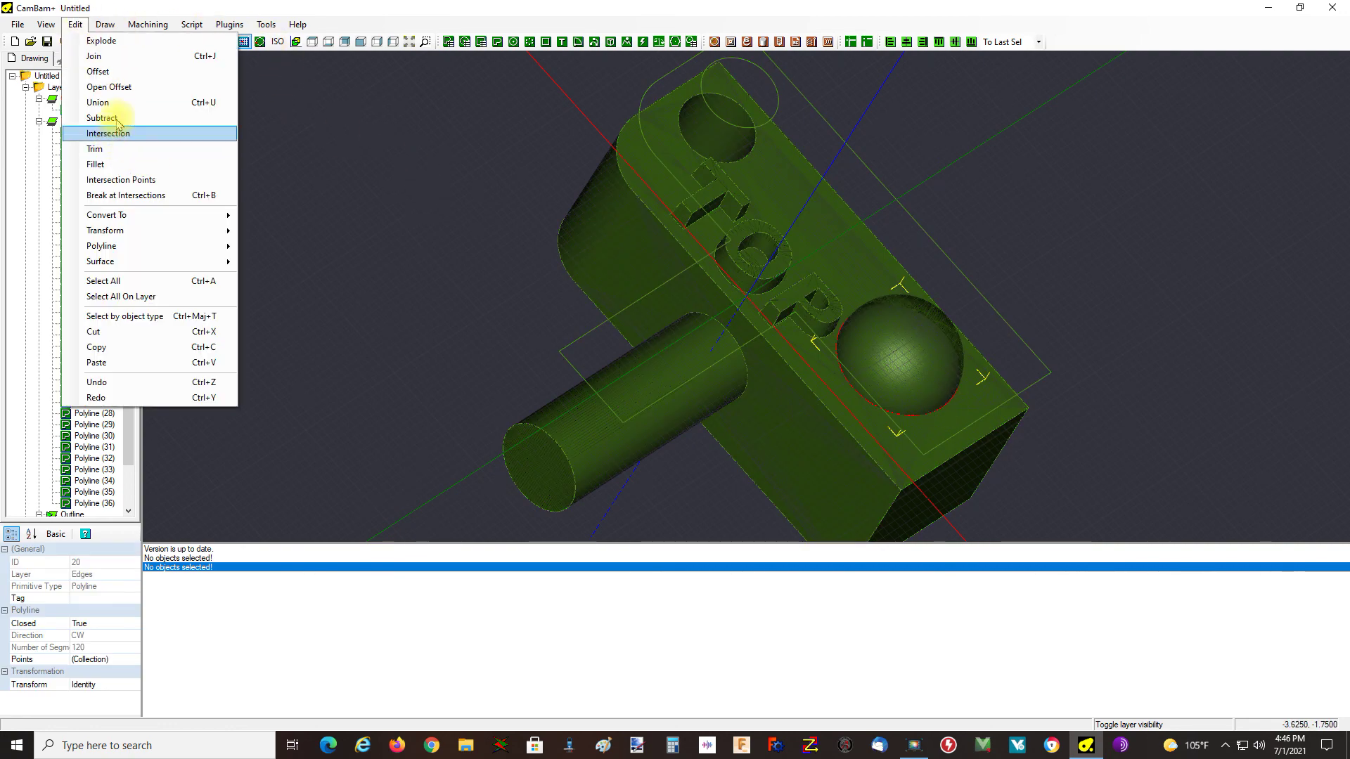
pyautogui.click(116, 72)
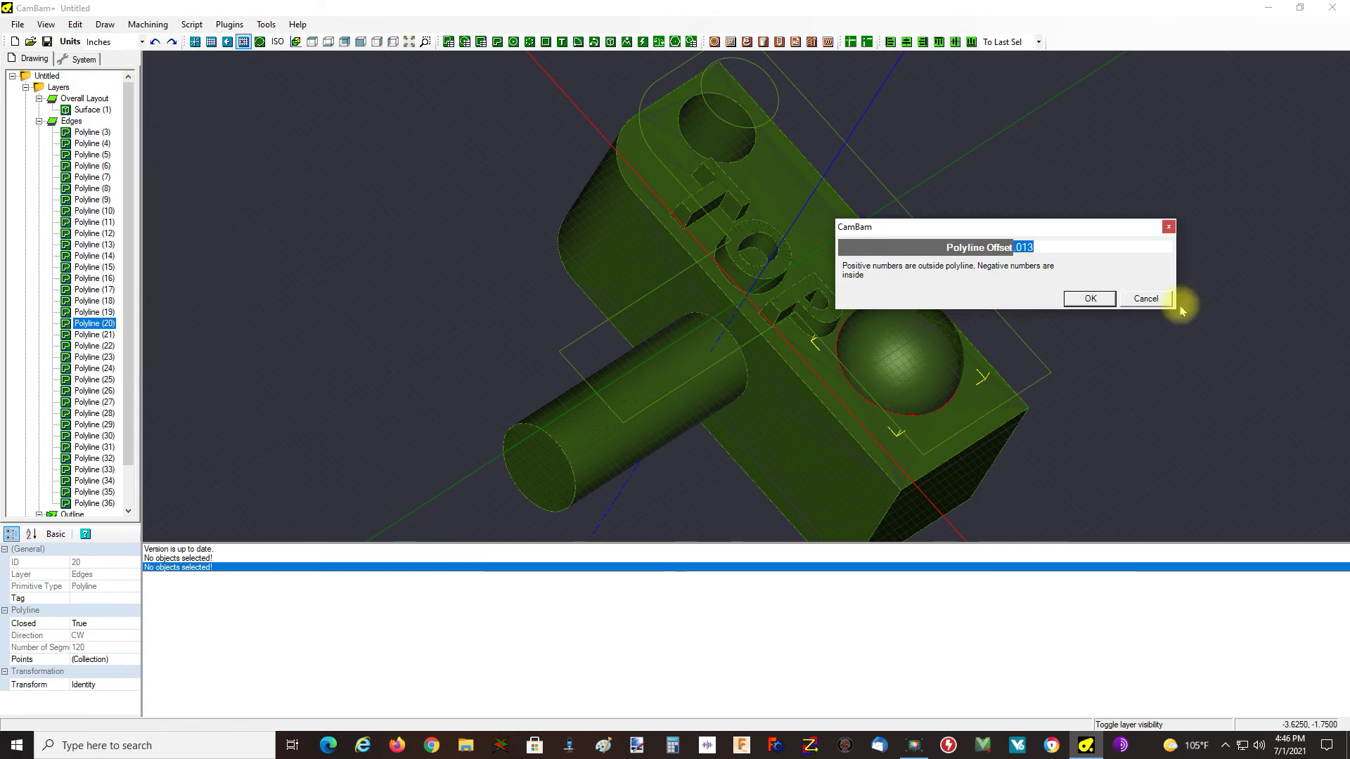
pyautogui.moveTo(1064, 248); pyautogui.dragTo(793, 257)
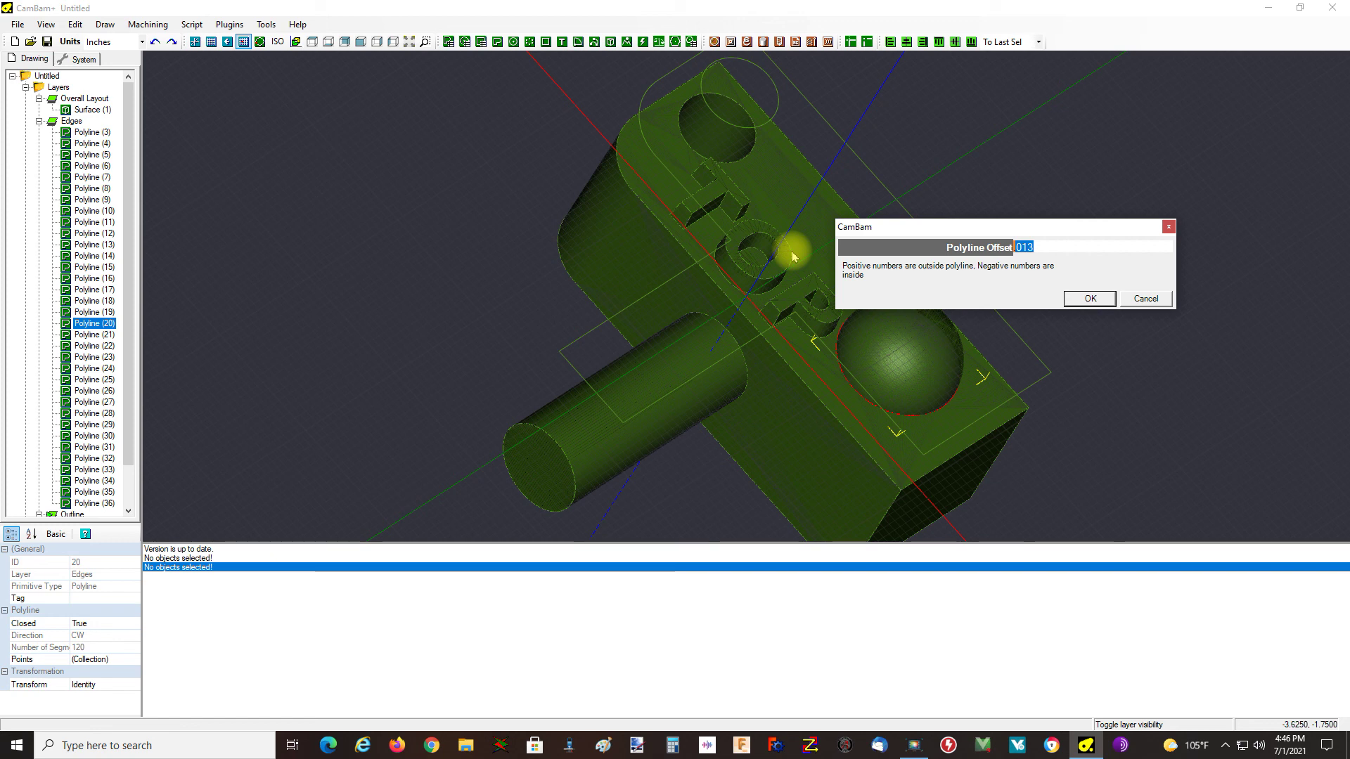
pyautogui.write('.015625')
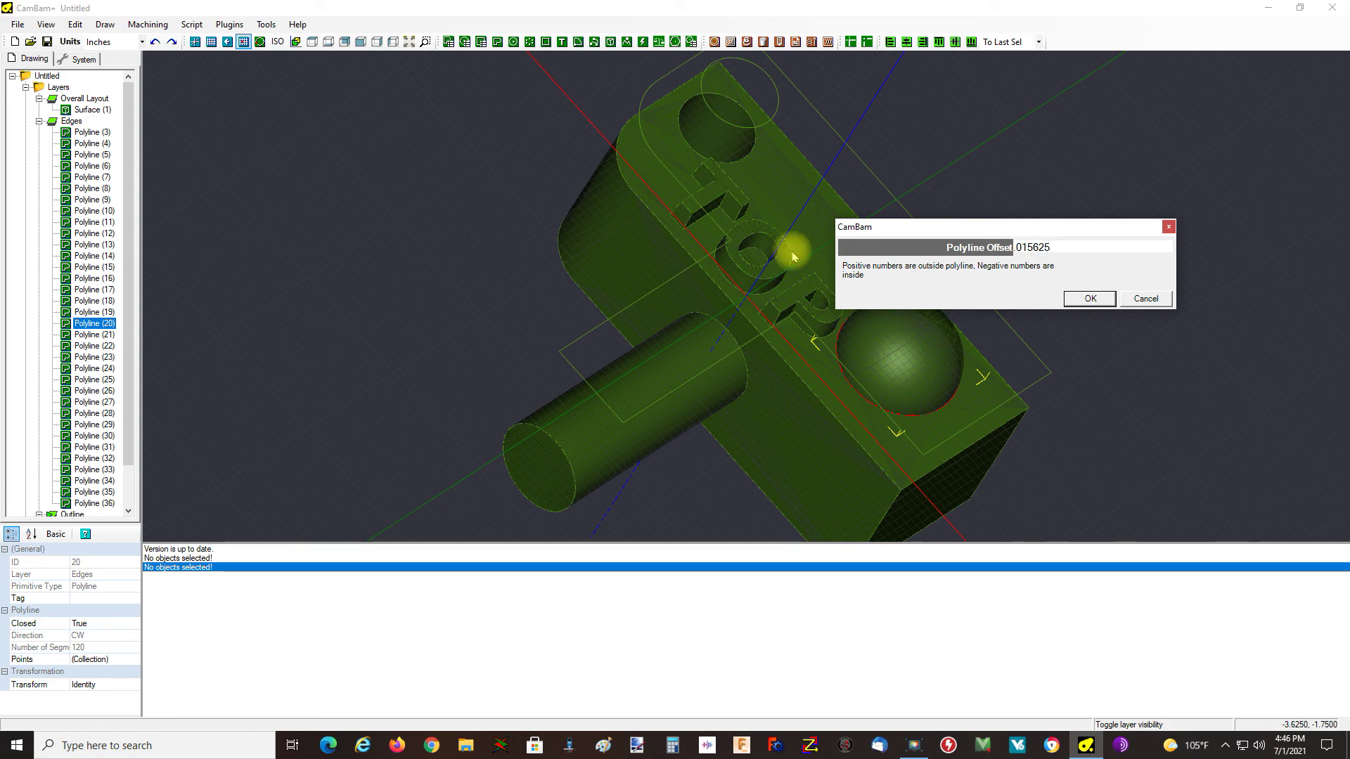
pyautogui.press('Return')
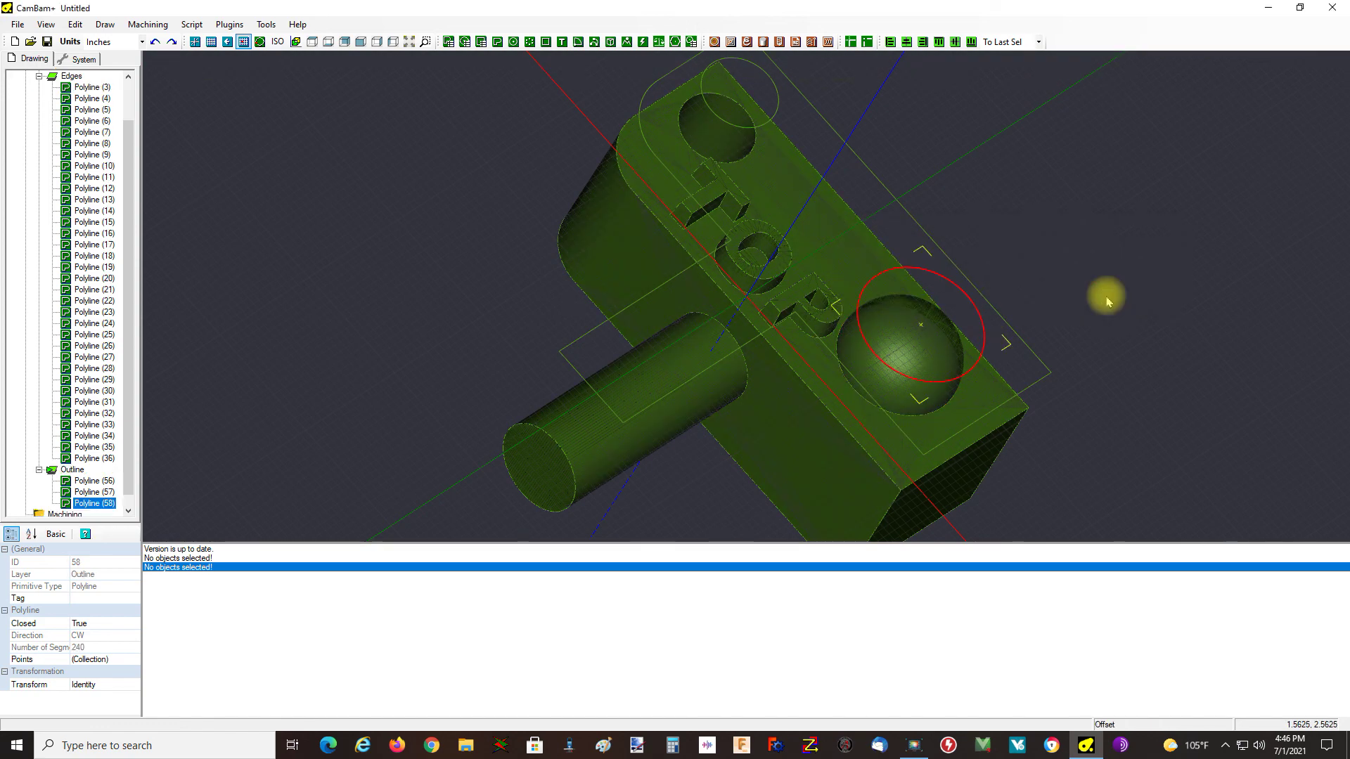
pyautogui.click(1118, 238)
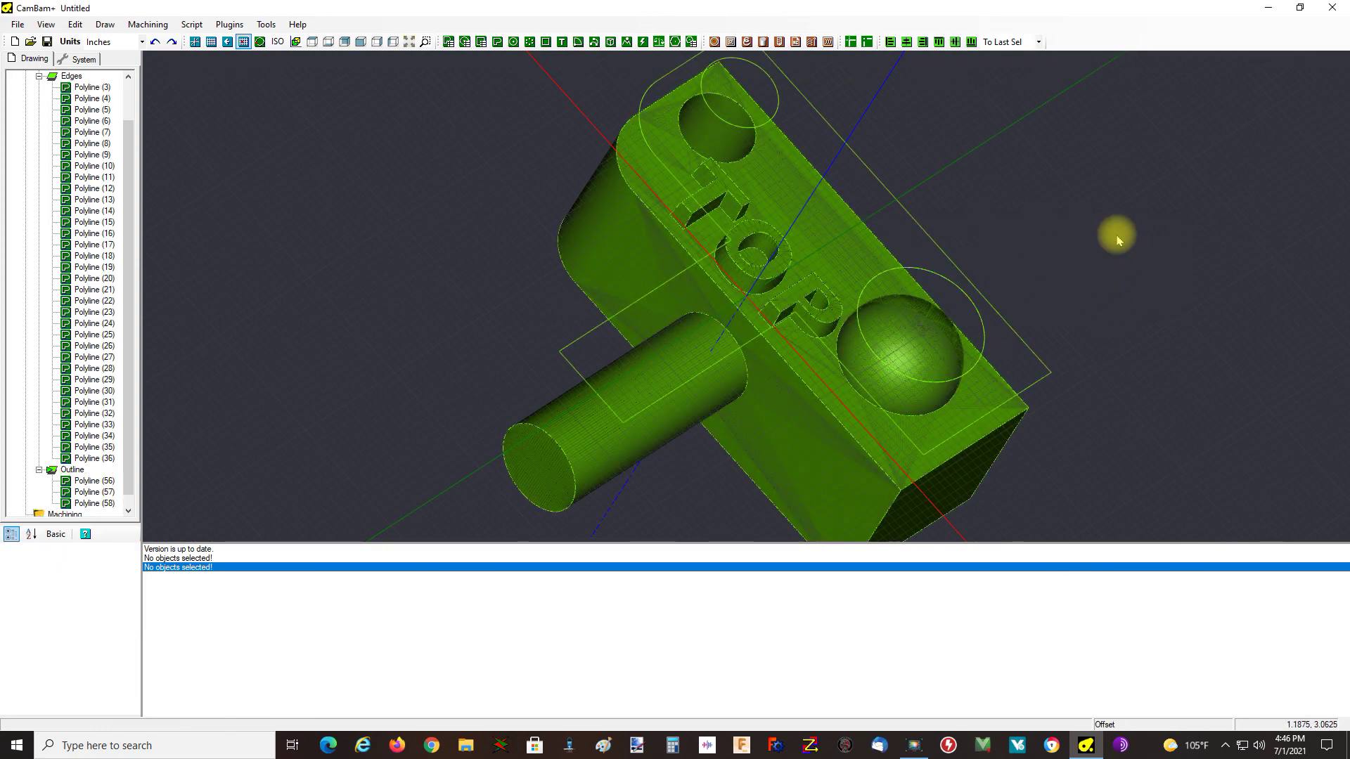
# Step: Switch to top view and compare offset Polyline (58) with the sphere's base edge circle
pyautogui.click(1108, 235)
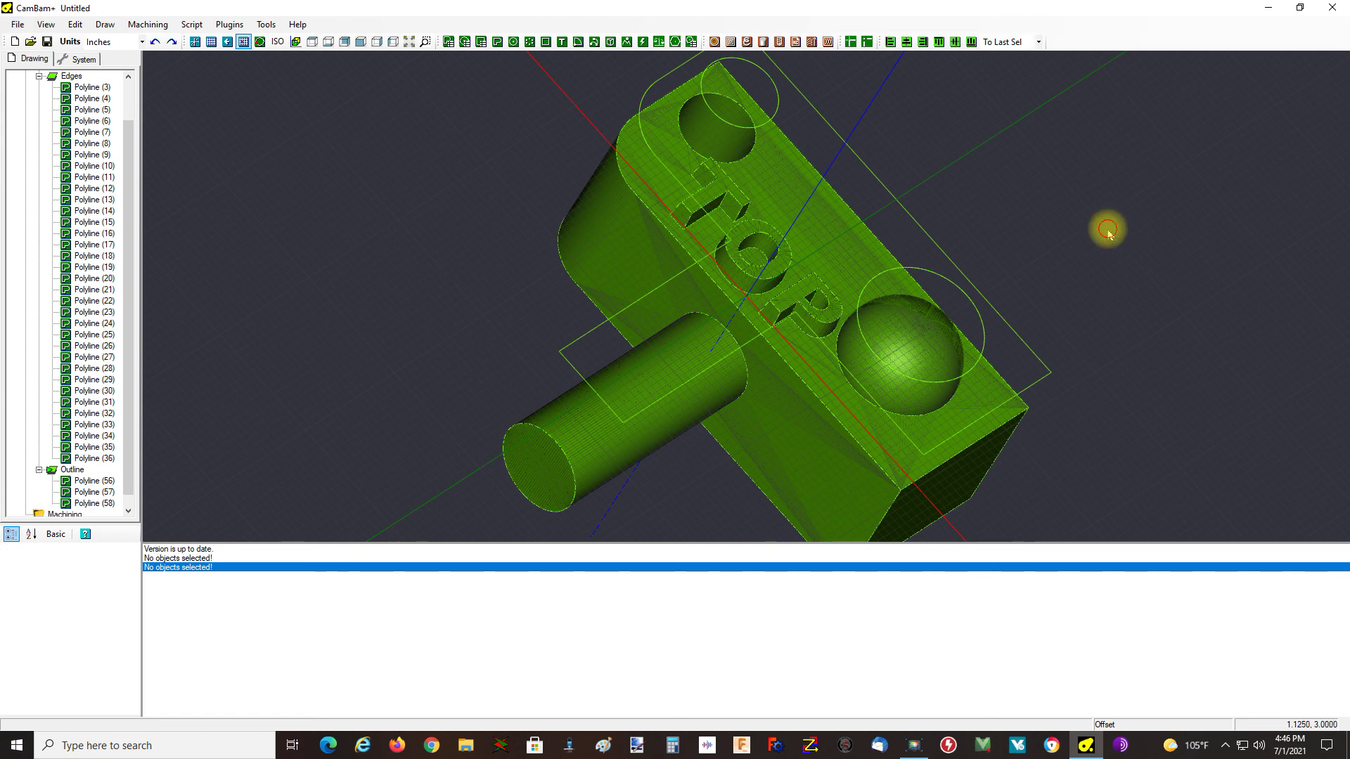
pyautogui.hotkey('alt', 'r')
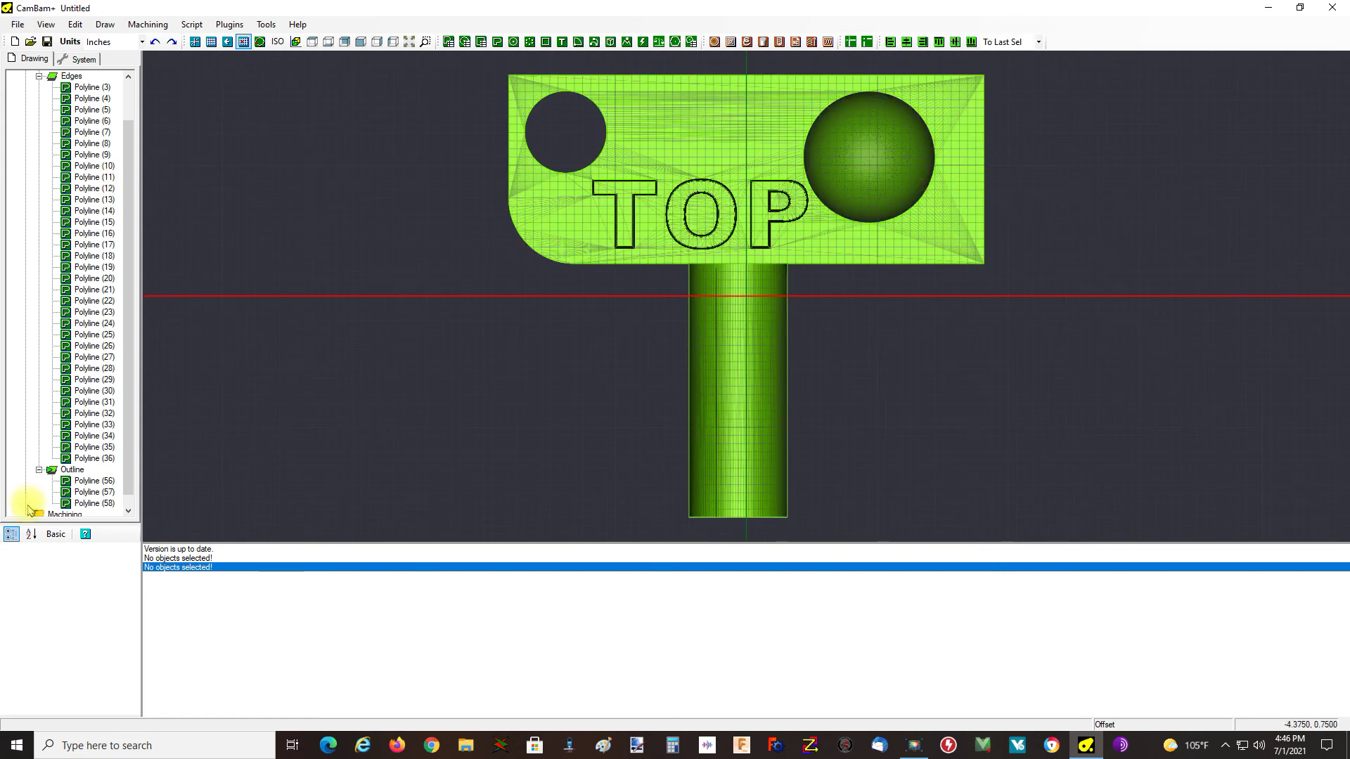
pyautogui.click(105, 503)
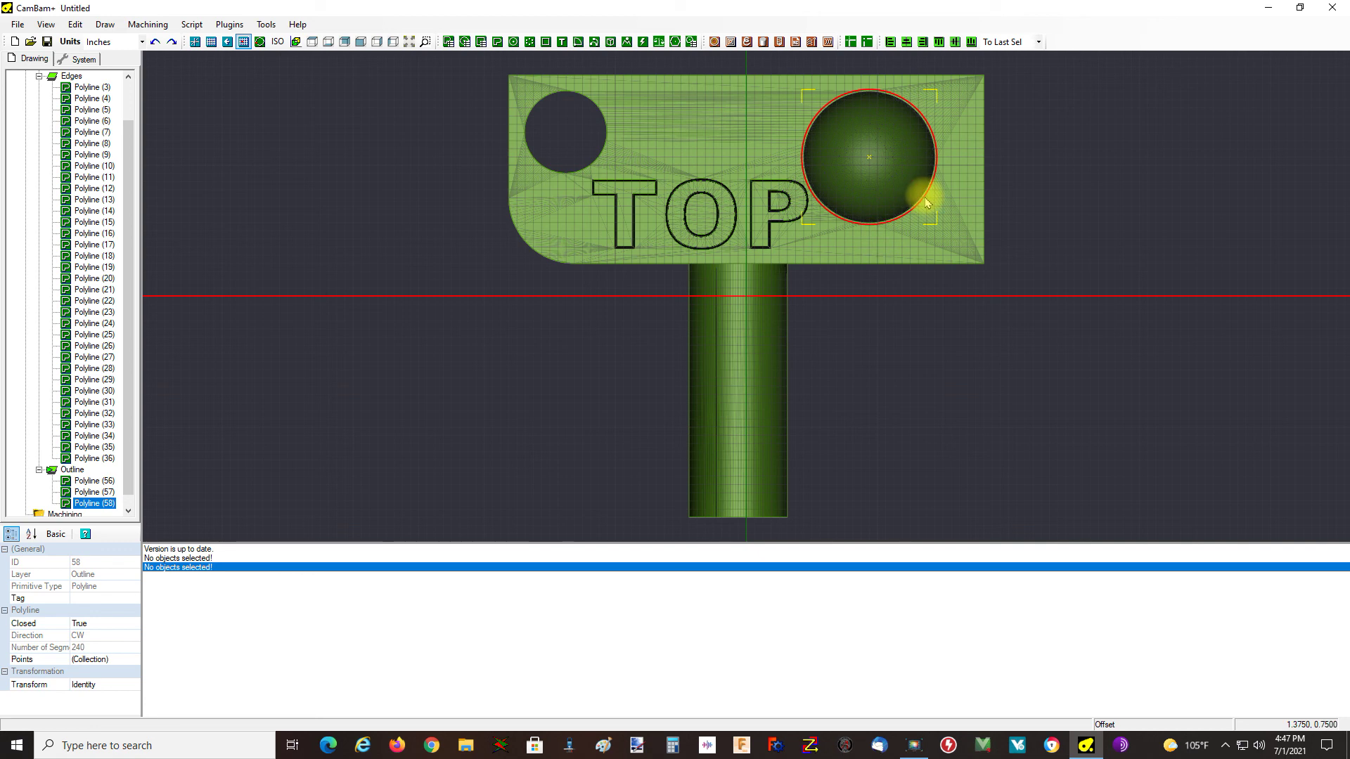
pyautogui.click(959, 226)
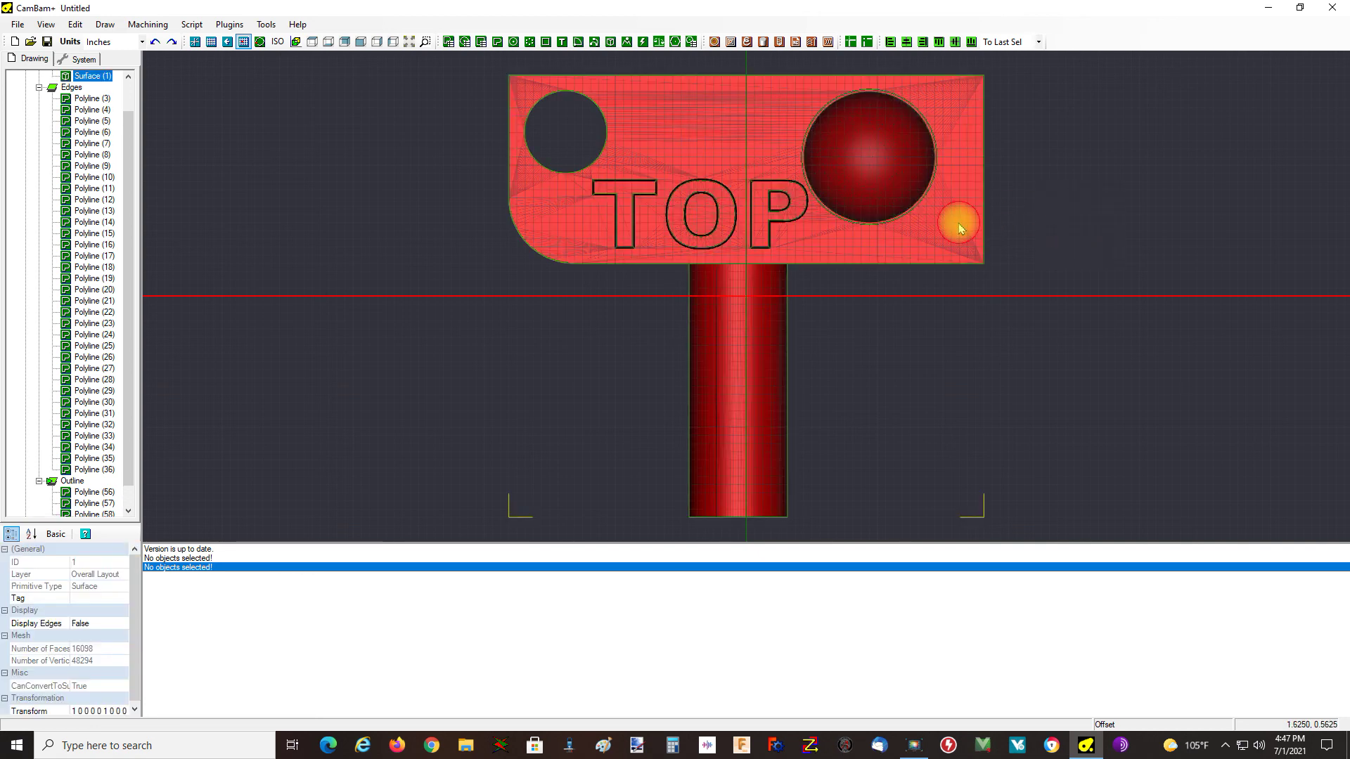
pyautogui.click(1034, 234)
pyautogui.click(928, 197)
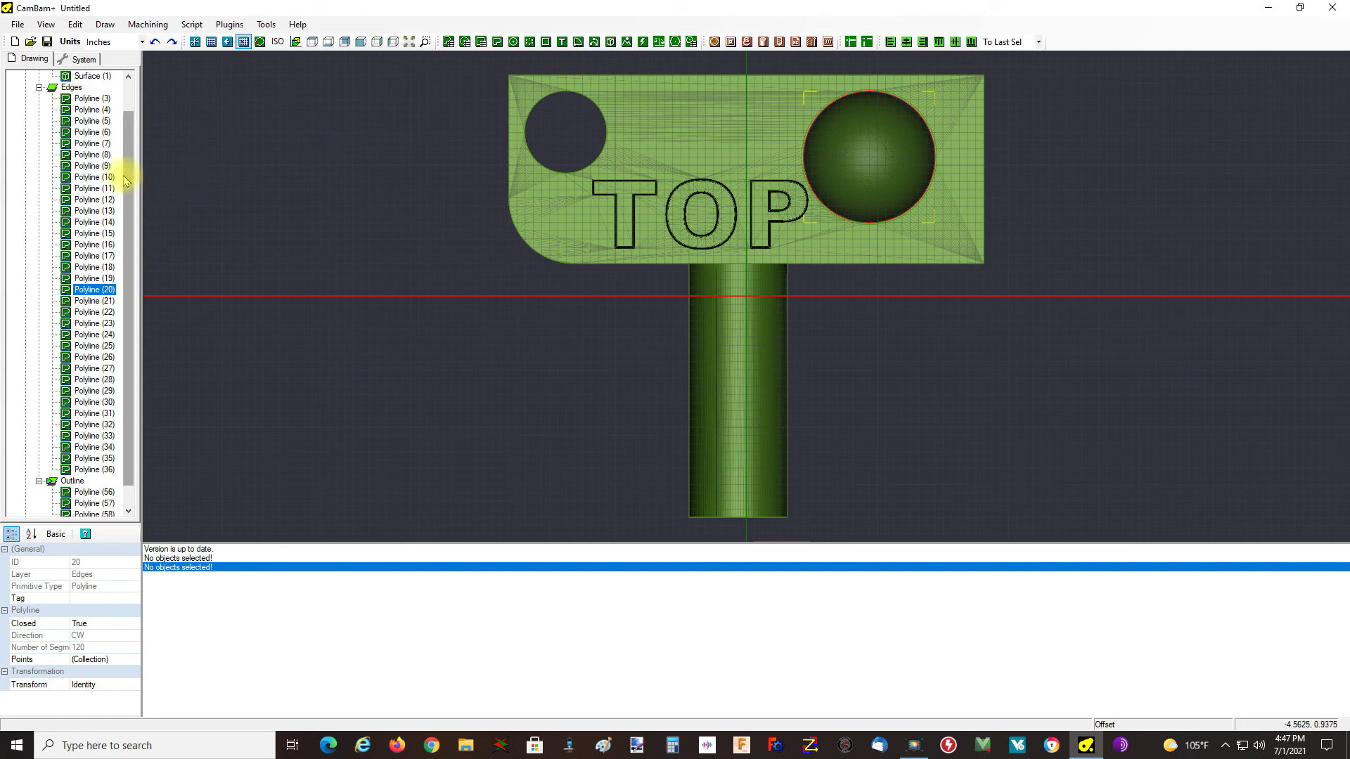
pyautogui.scroll(1, 134, 188)
# Step: Hide the Overall Layout layer so the shaded surface disappears
pyautogui.click(62, 87)
pyautogui.click(83, 99)
pyautogui.press('space')
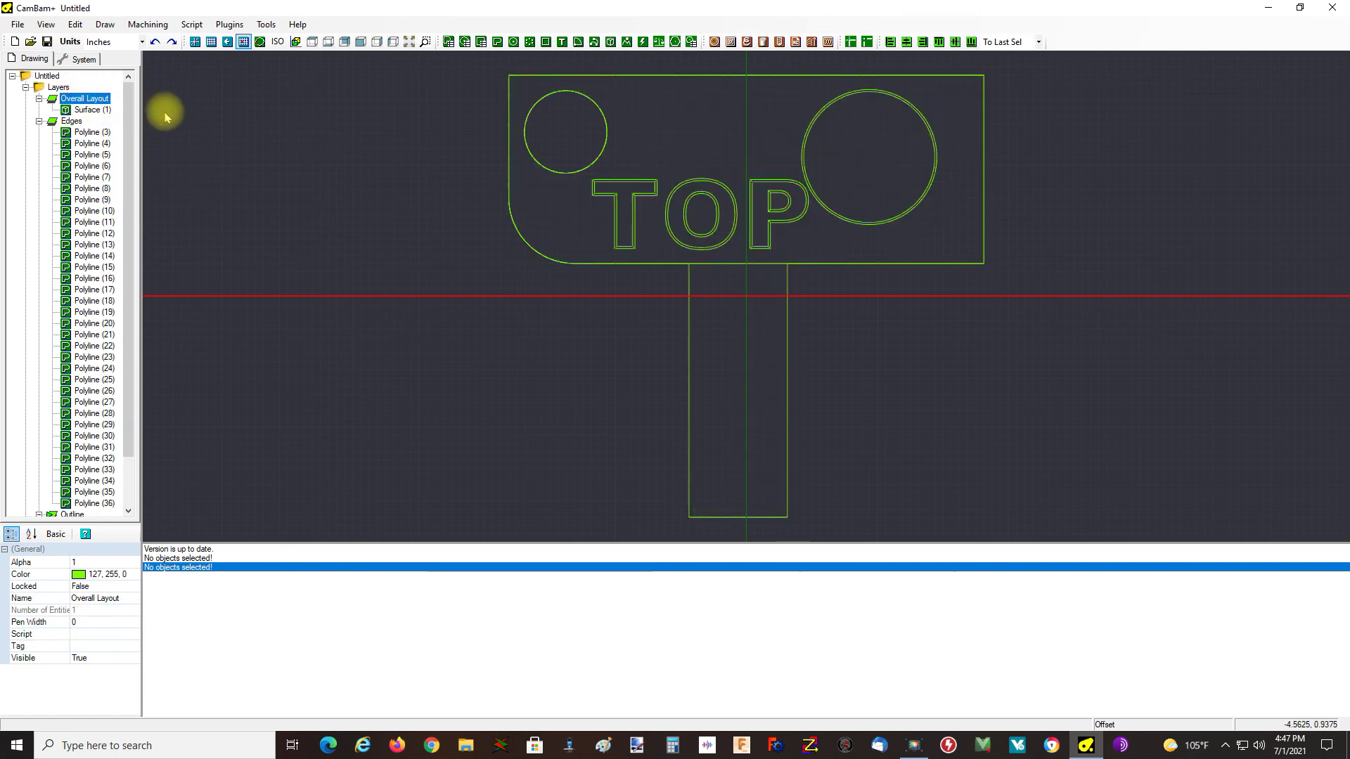
# Step: Check the sphere's base edge circle and outer part outline, then clear the selection
pyautogui.click(935, 169)
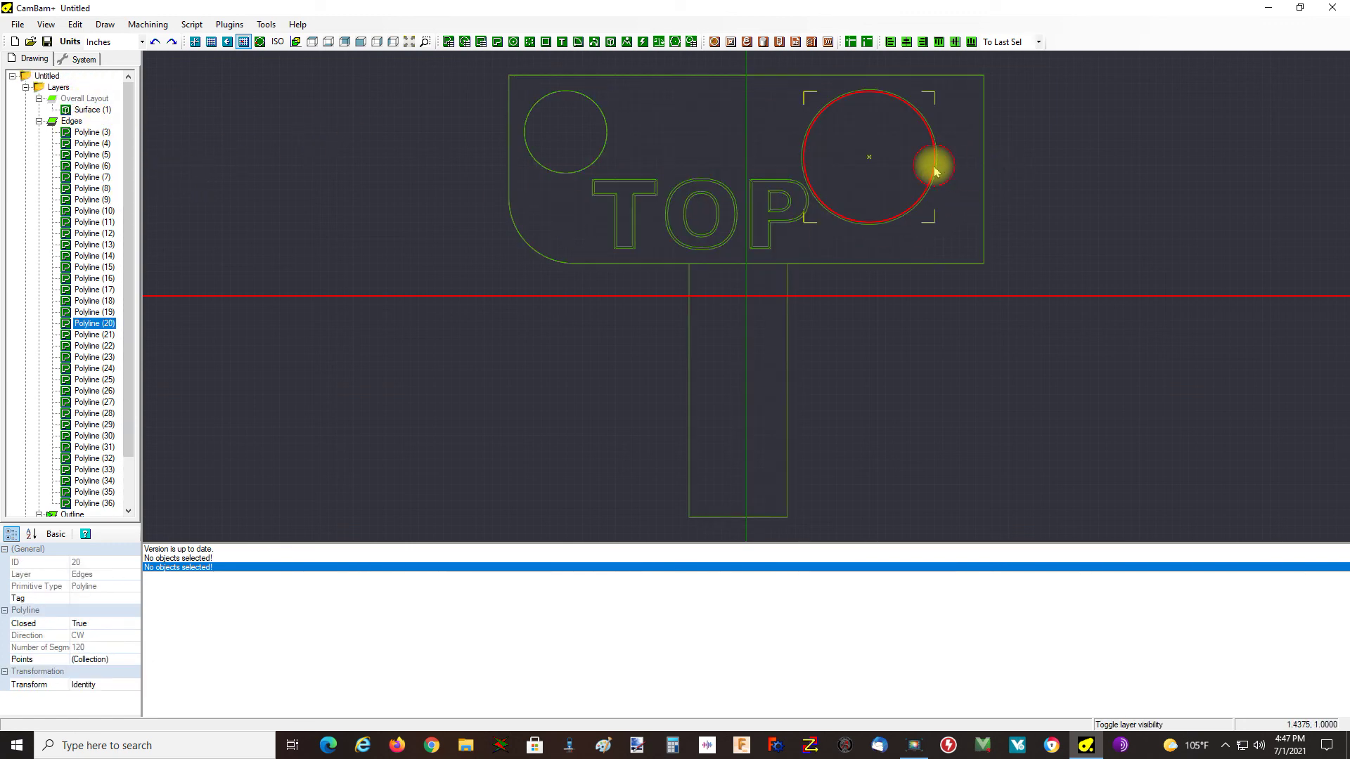
pyautogui.keyDown('ctrl'); pyautogui.click(984, 203); pyautogui.keyUp('ctrl')
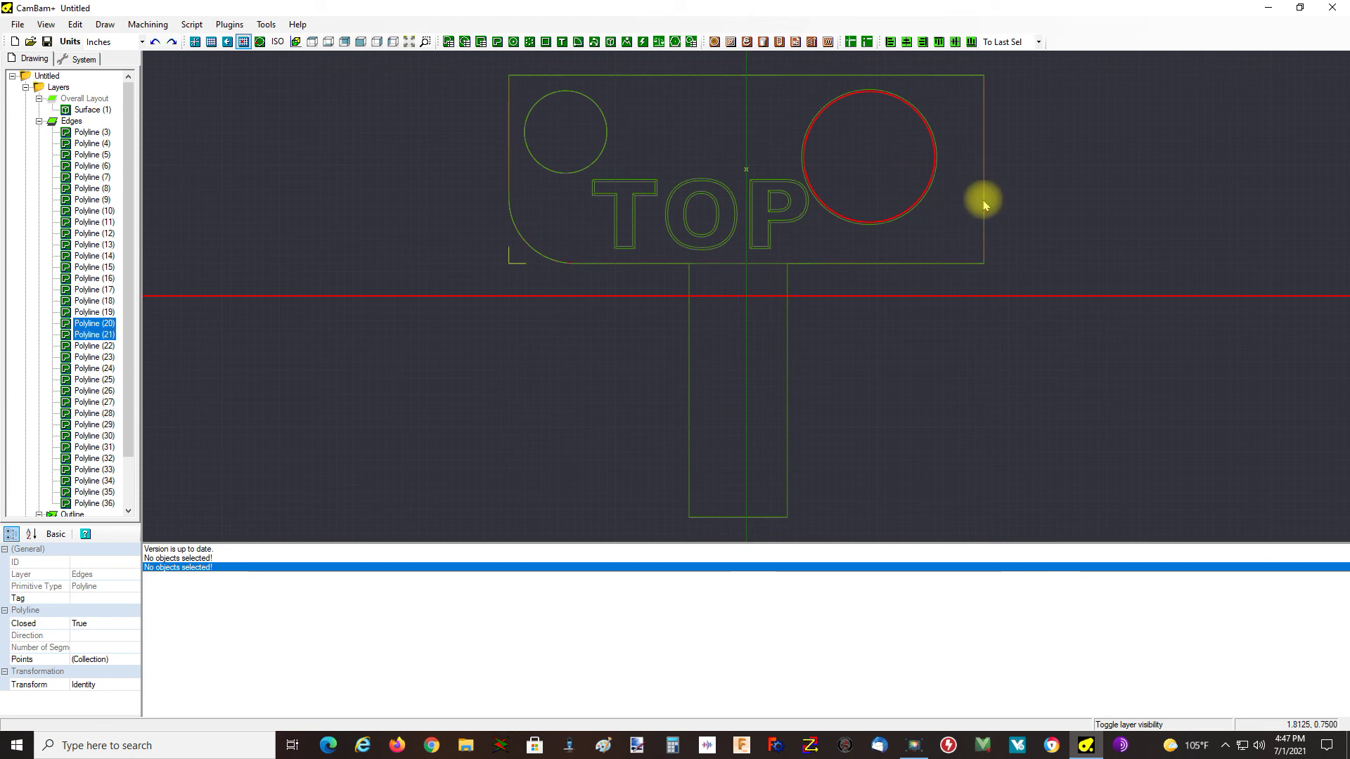
pyautogui.keyDown('ctrl'); pyautogui.click(724, 265); pyautogui.keyUp('ctrl')
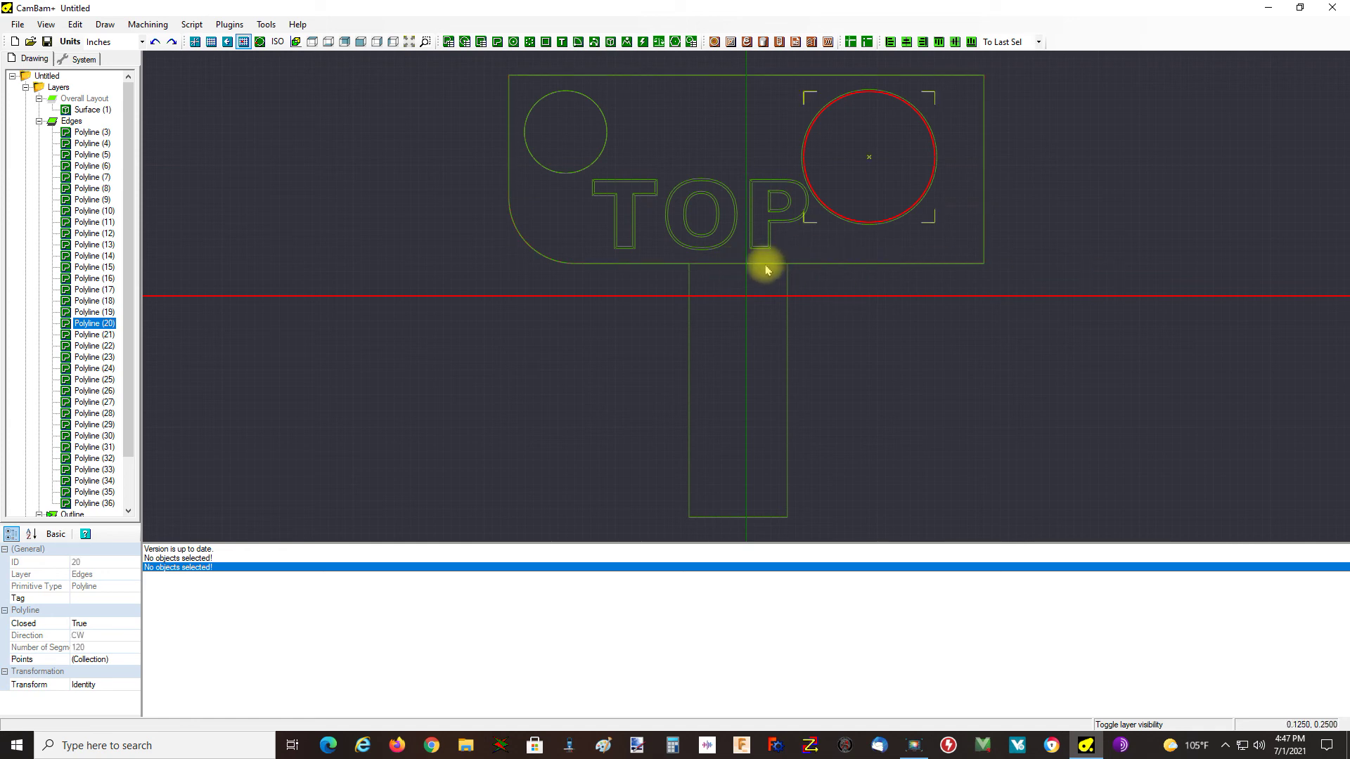
pyautogui.click(1167, 377)
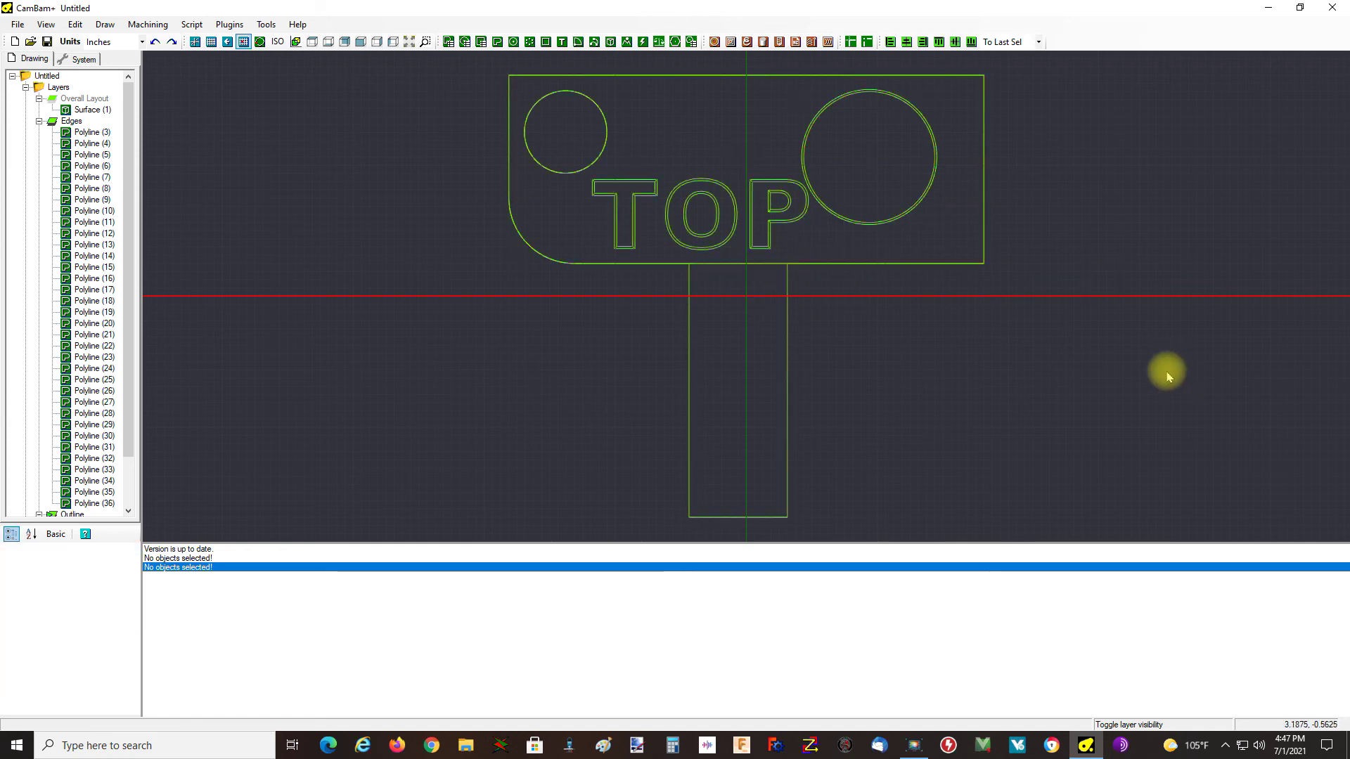